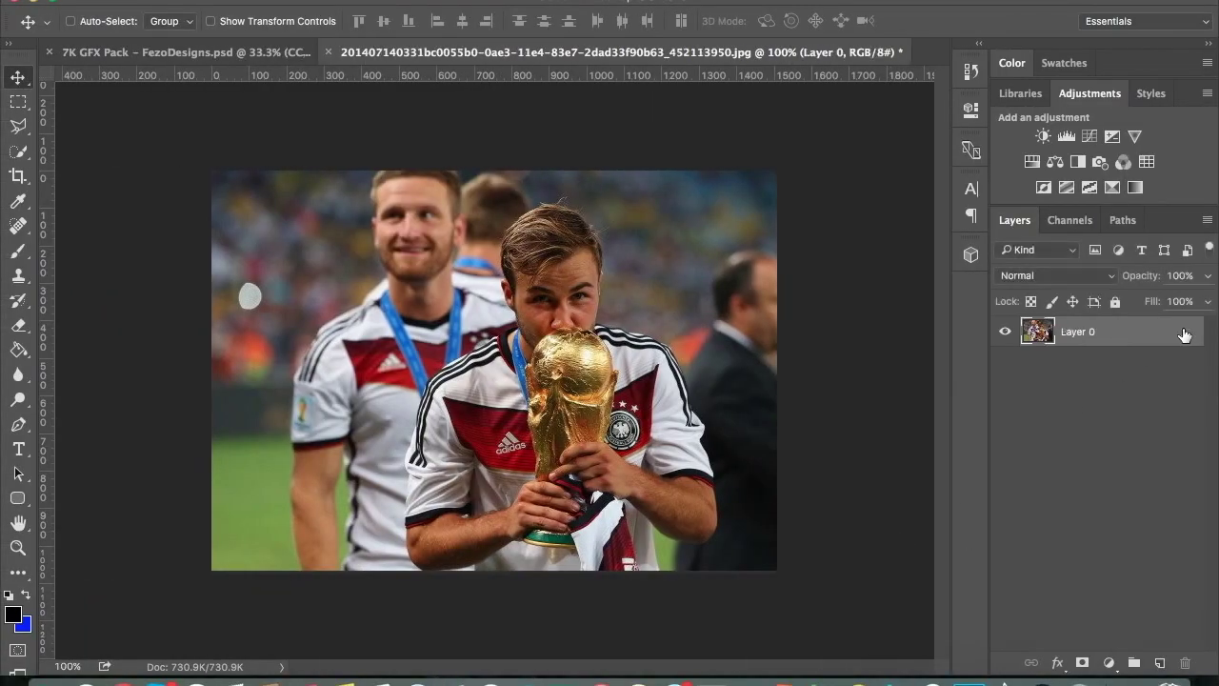
Step: Quick-select the player kissing the trophy, subtracting the teammate and grass from the selection
left_click_drag(661, 290, 721, 543)
left_click_drag(501, 139, 316, 125)
key("bracketright")
key("bracketright")
key("bracketright")
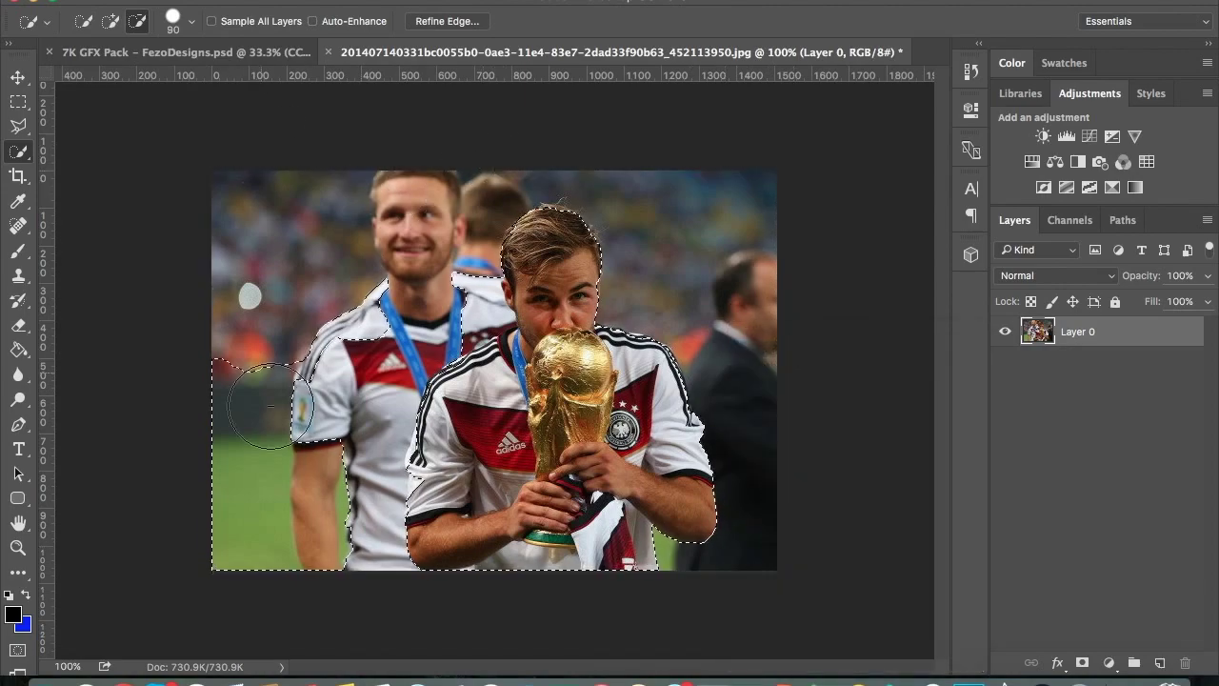
left_click_drag(269, 407, 441, 314)
key("bracketleft")
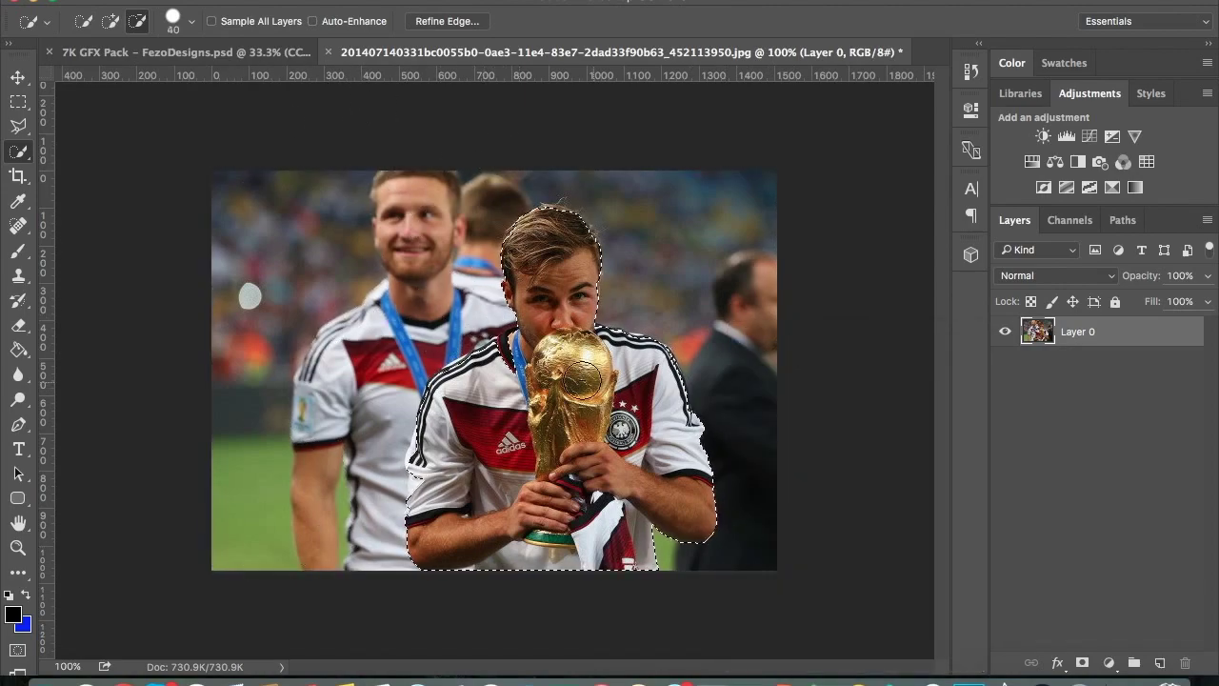
scroll(494, 377, "up", 2)
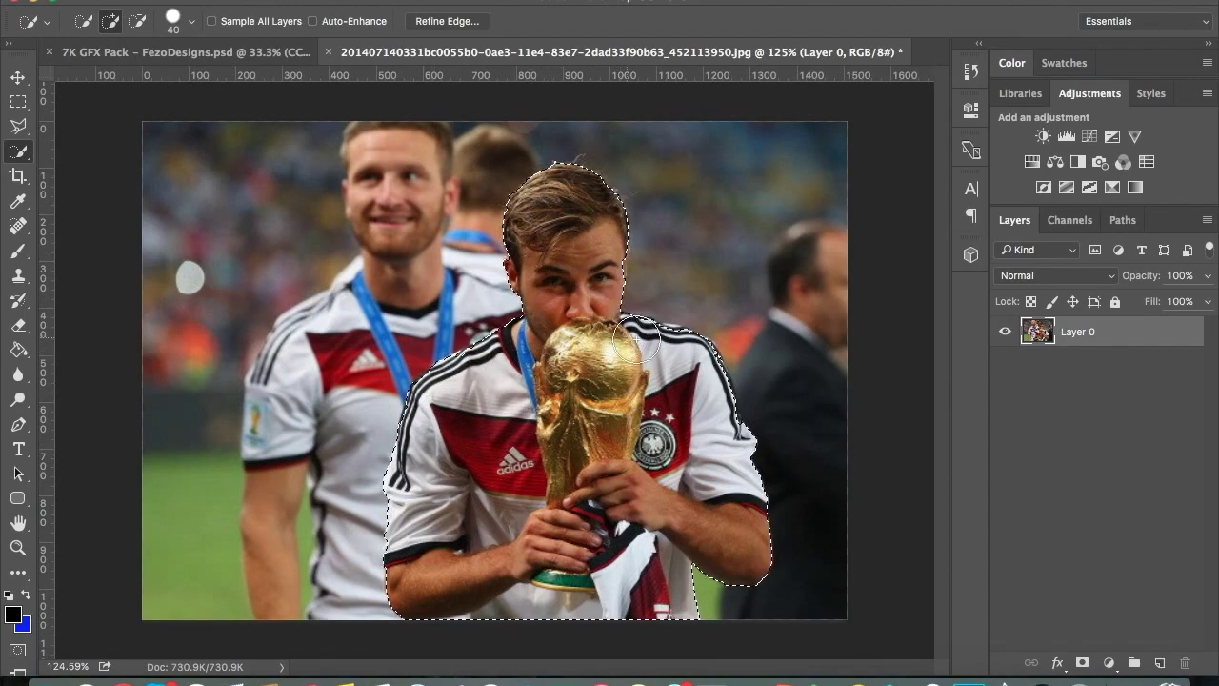
key("bracketleft")
key("bracketleft")
key("bracketleft")
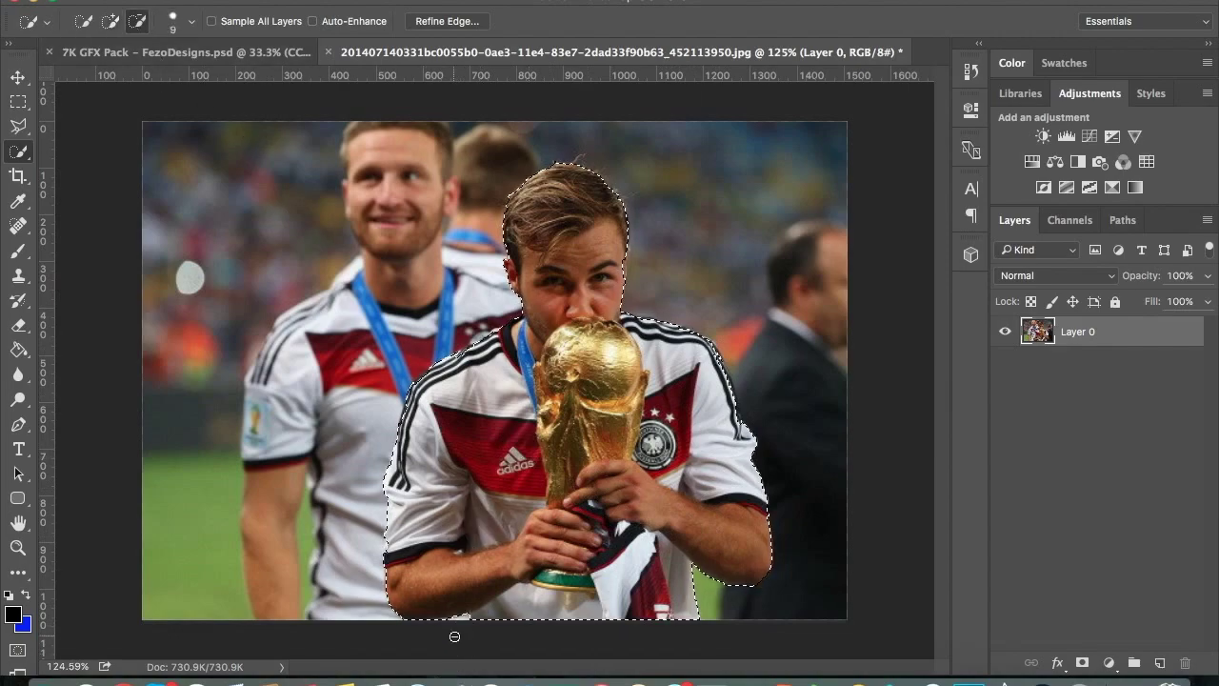
Step: Output the refined player selection to a new layer and set the background colour to white
left_click(446, 20)
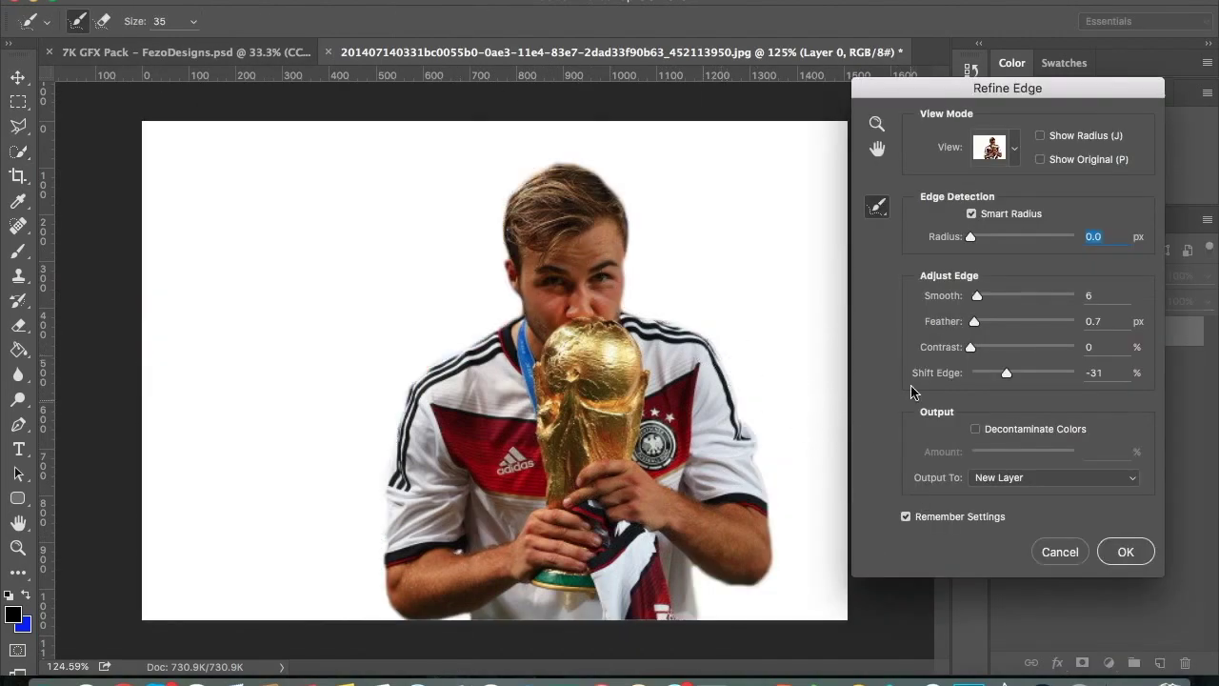
left_click(1125, 552)
key("b")
left_click(21, 624)
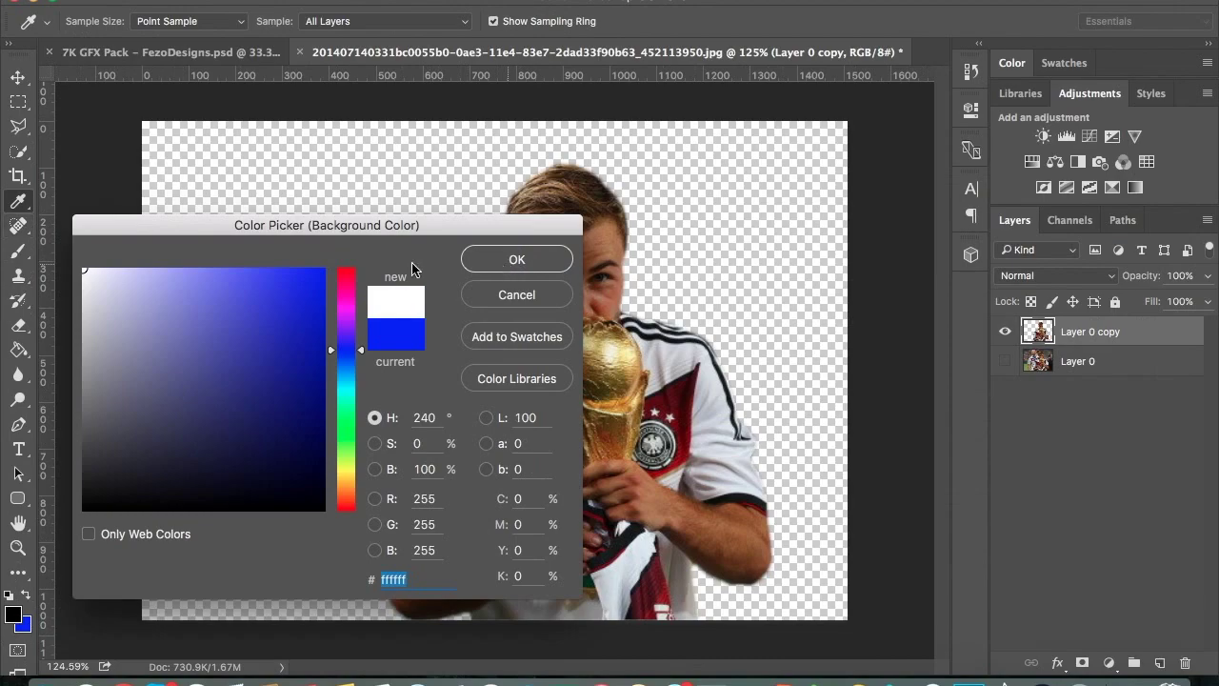
left_click(479, 258)
left_click(90, 21)
Step: With a small soft round brush, paint white strokes on the forehead, eyebrow and beside the nose
scroll(113, 222, "up", 5)
left_click(101, 207)
left_click(229, 183)
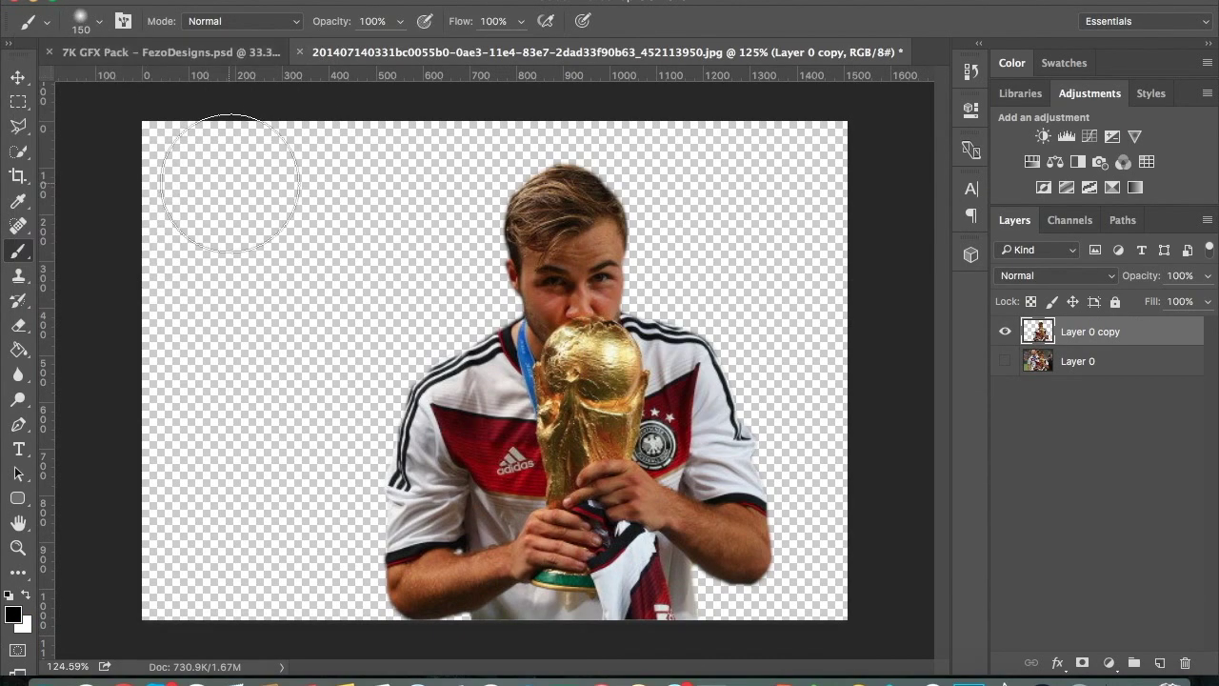
key("bracketleft")
scroll(531, 265, "up", 2)
scroll(553, 255, "up", 3)
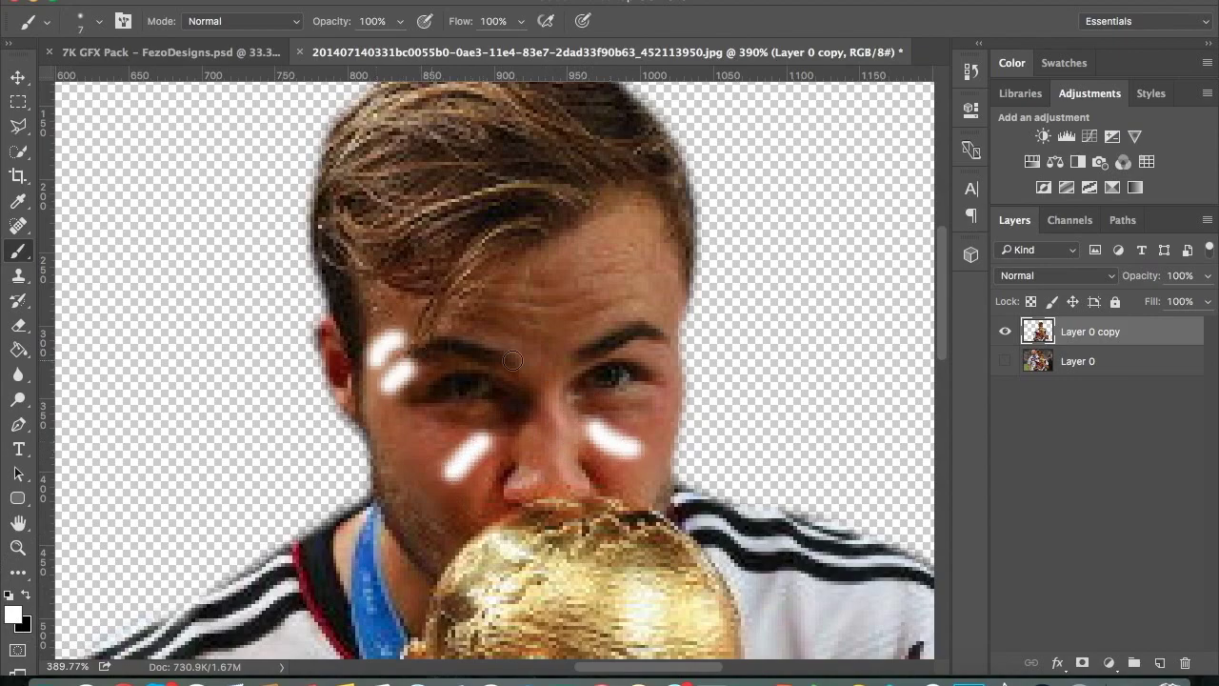
left_click_drag(562, 256, 614, 274)
left_click_drag(615, 216, 641, 205)
left_click_drag(661, 234, 664, 285)
left_click_drag(582, 335, 637, 311)
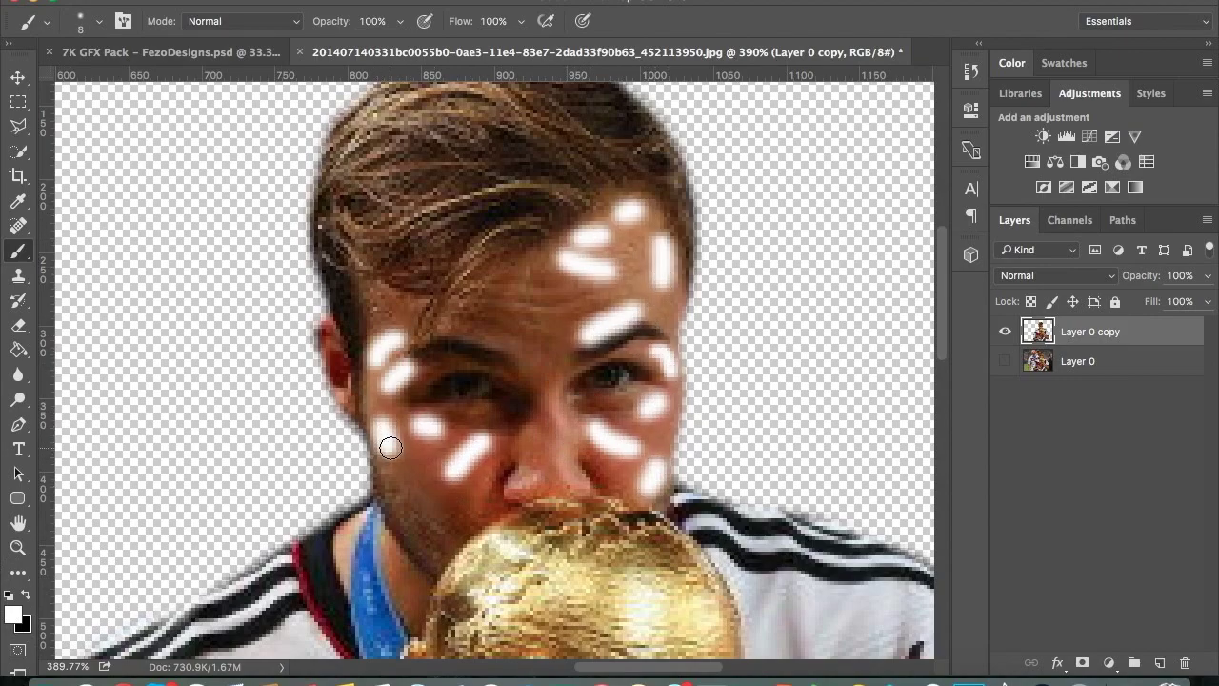
scroll(389, 446, "down", 1)
left_click_drag(545, 390, 563, 416)
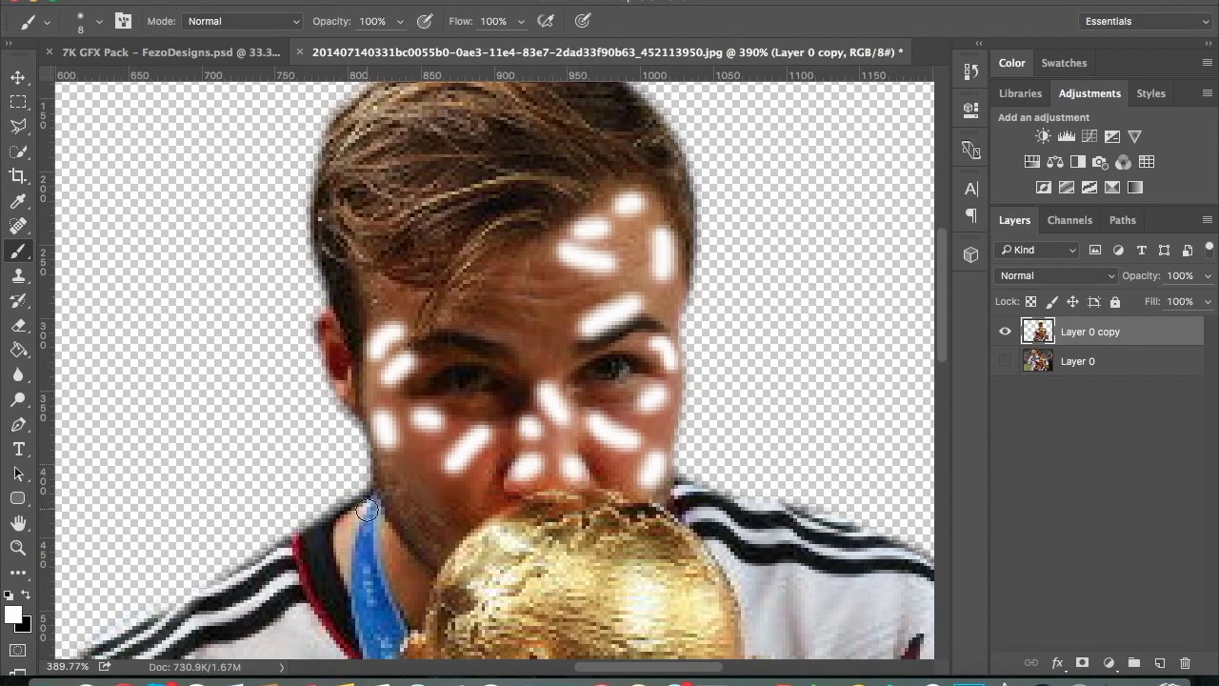
Step: Paint a black forehead stroke, set the layer to Overlay, then undo the painted strokes
left_click(28, 594)
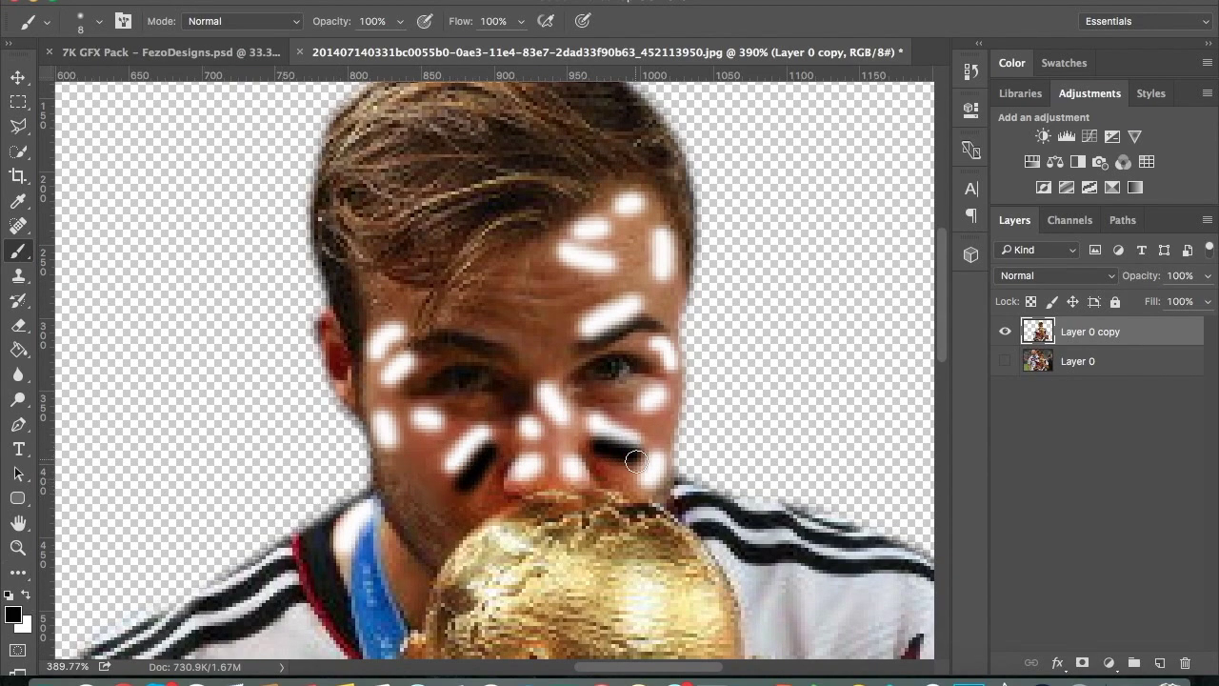
left_click_drag(551, 274, 597, 285)
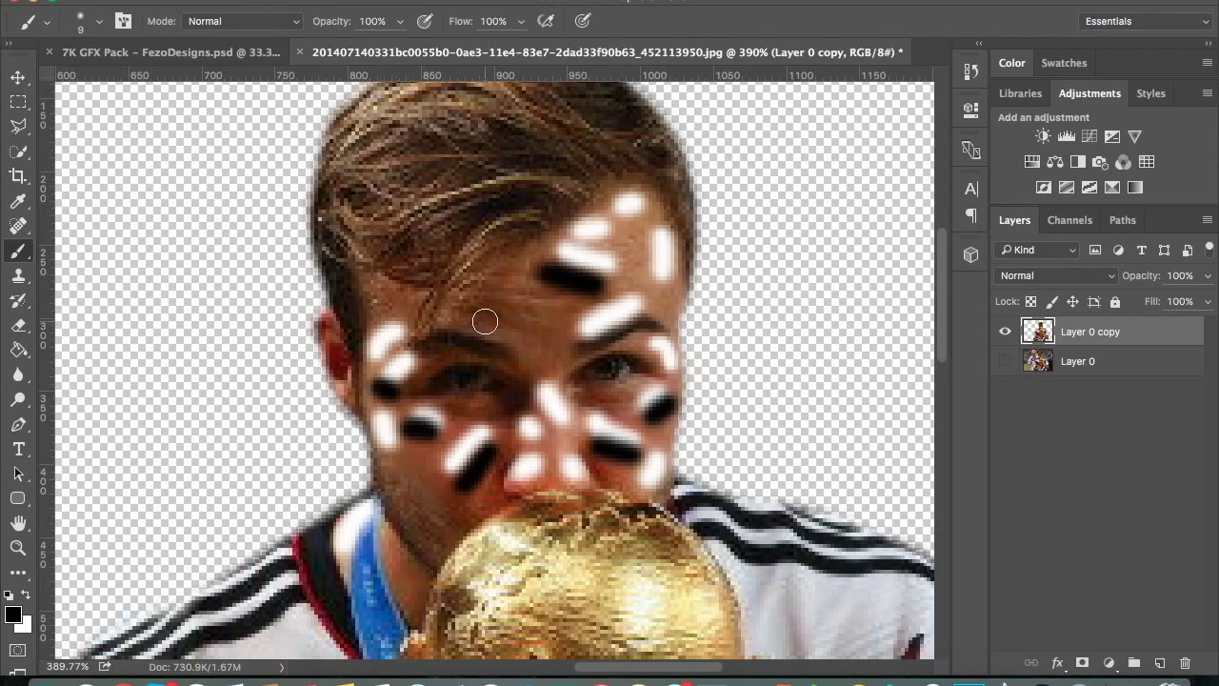
left_click(1055, 275)
left_click(1019, 485)
key("r")
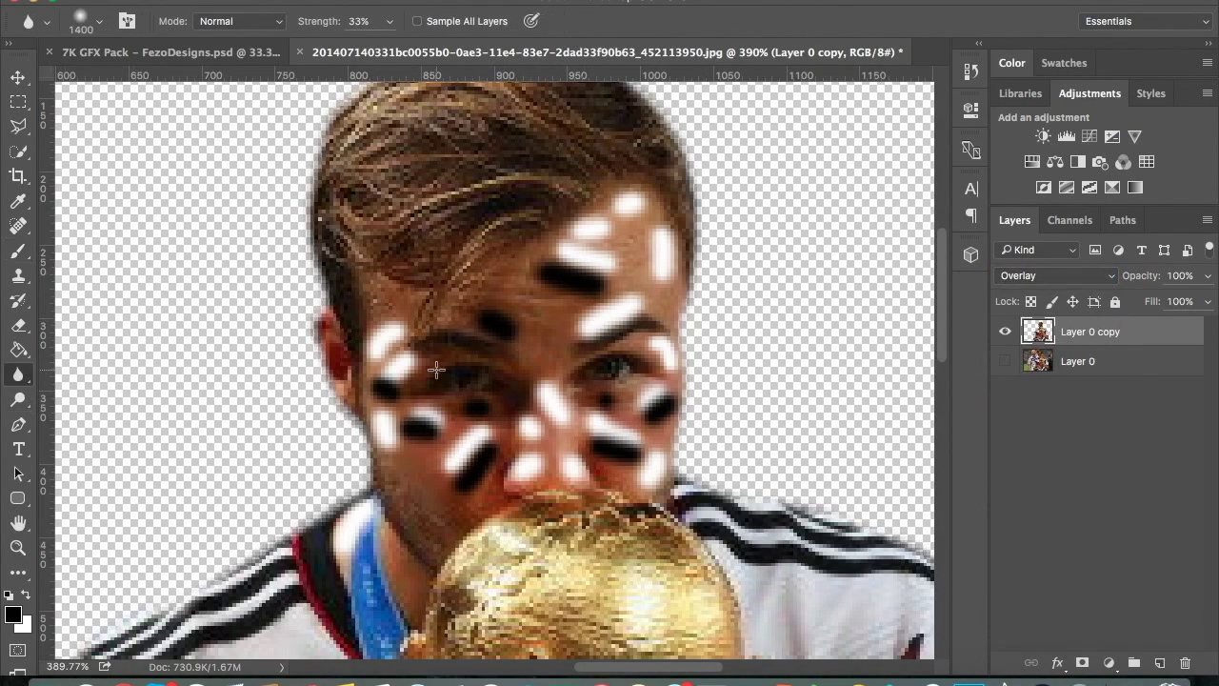
key("bracketleft")
key("bracketleft")
key("bracketleft")
key("bracketleft")
key("bracketleft")
key("bracketleft")
key("bracketleft")
key("bracketleft")
key("ctrl+alt+z")
key("ctrl+alt+z")
key("ctrl+alt+z")
key("ctrl+alt+z")
key("ctrl+alt+z")
key("ctrl+alt+z")
key("ctrl+alt+z")
key("ctrl+alt+z")
key("ctrl+alt+z")
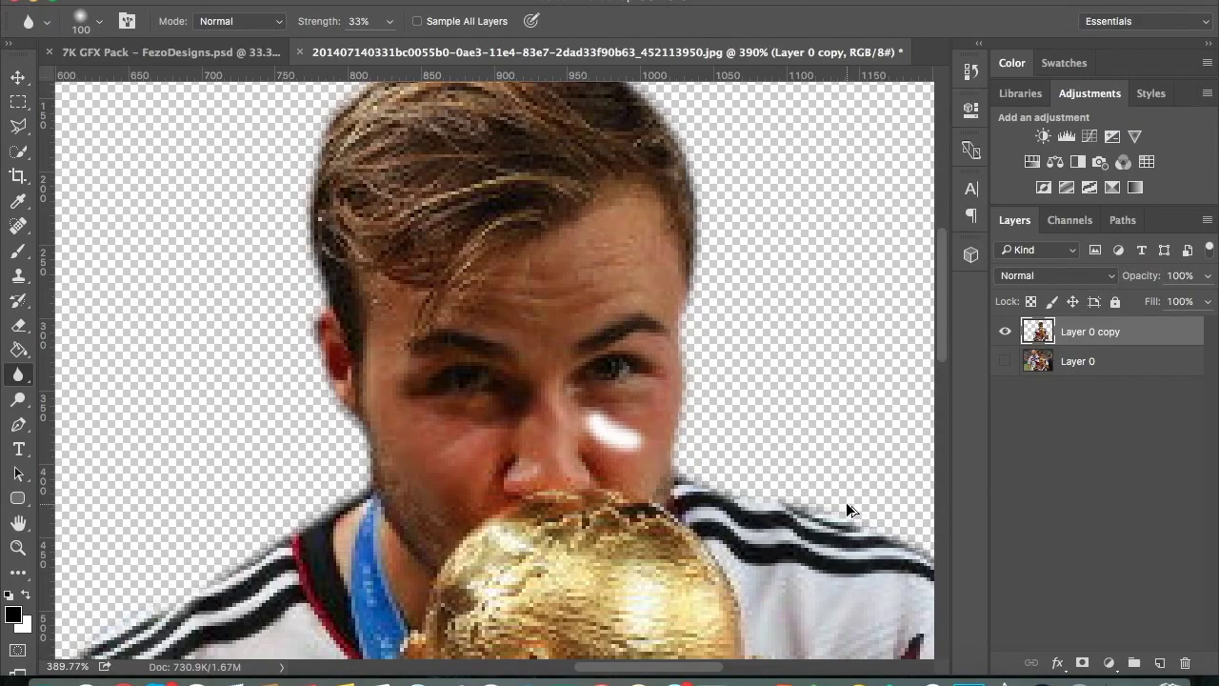
key("ctrl+alt+z")
key("ctrl+alt+z")
Step: Add new empty Layer 1 and paint white strokes near the left eye
key("ctrl+shift+alt+n")
key("b")
left_click_drag(398, 366, 375, 404)
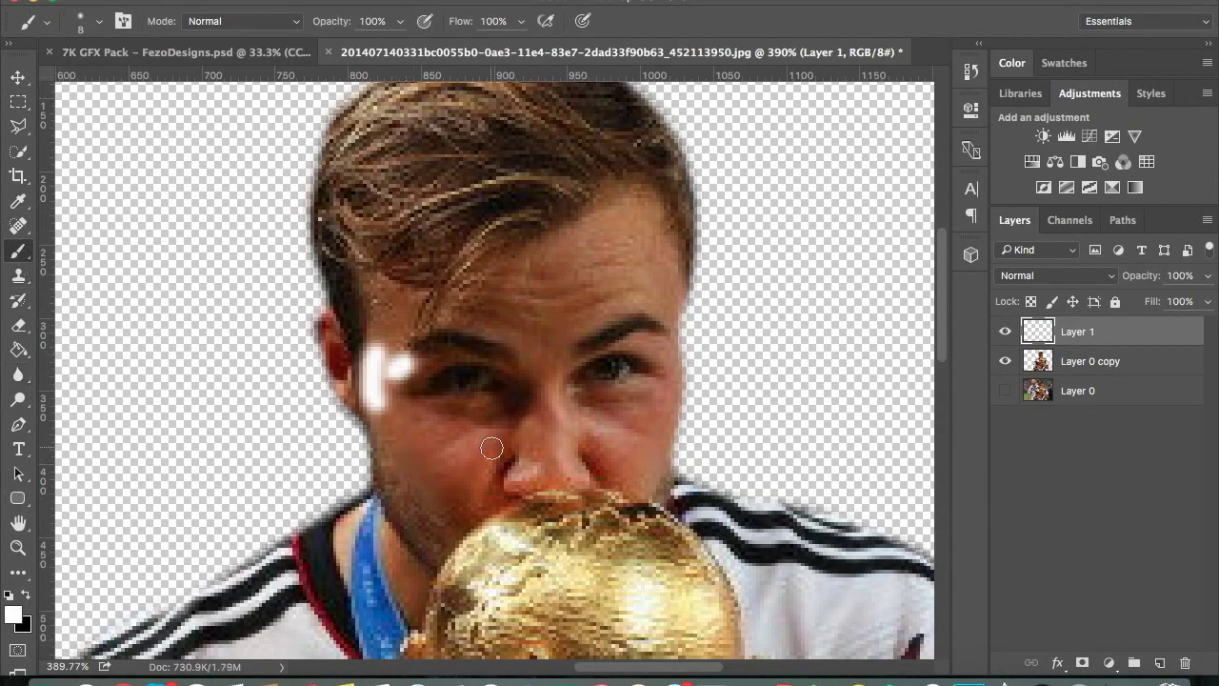
Step: Paint white highlights on the nose, cheeks, chin, eyebrows, forehead and temple on Layer 1
left_click_drag(405, 446, 383, 484)
left_click_drag(553, 382, 564, 415)
left_click_drag(595, 424, 632, 438)
left_click_drag(556, 445, 571, 471)
left_click_drag(533, 461, 509, 484)
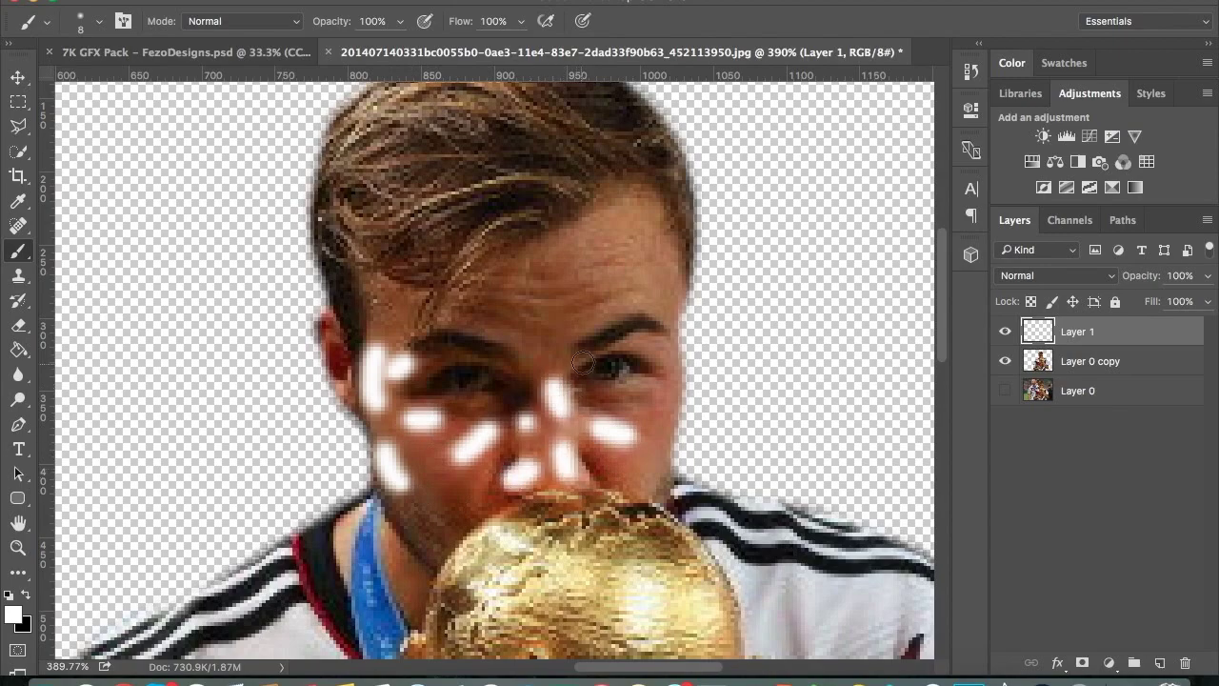
left_click_drag(580, 328, 624, 304)
left_click_drag(564, 235, 609, 224)
left_click_drag(633, 259, 657, 310)
left_click_drag(628, 198, 671, 224)
left_click_drag(662, 328, 666, 381)
left_click_drag(657, 424, 629, 476)
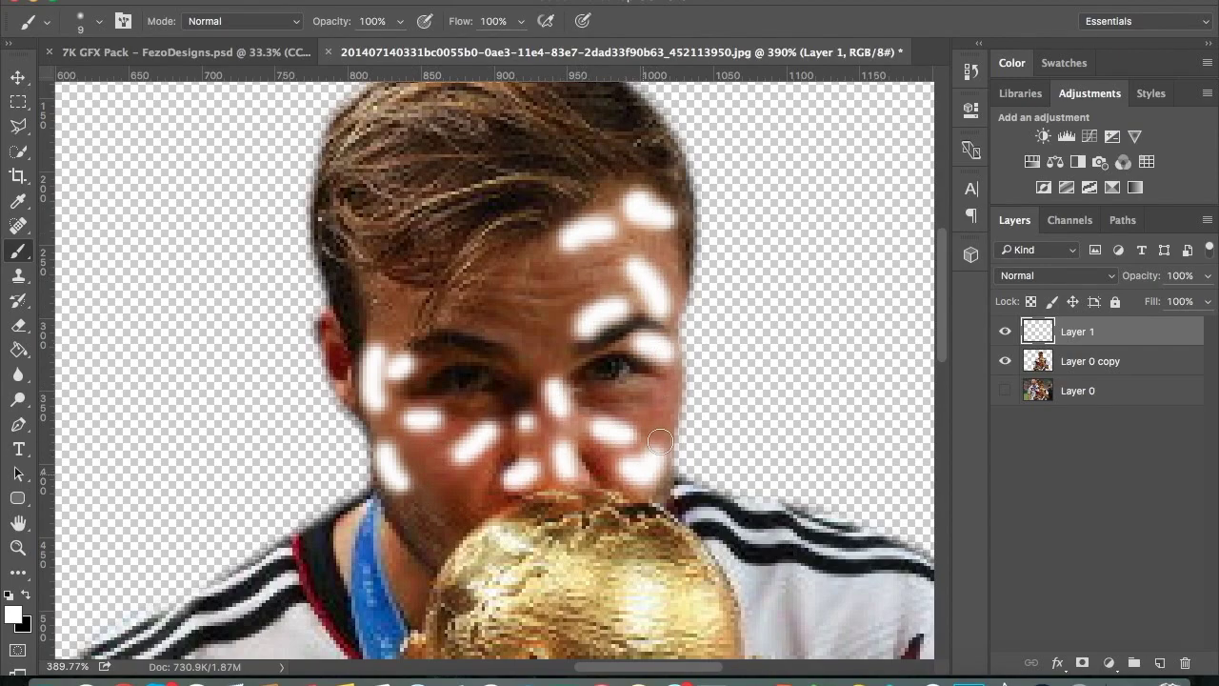
left_click_drag(379, 309, 440, 328)
Step: On new Layer 2, paint black shadows under the eyes, on cheeks, brows, forehead, nose bridge and chin
key("ctrl+shift+n")
key("Return")
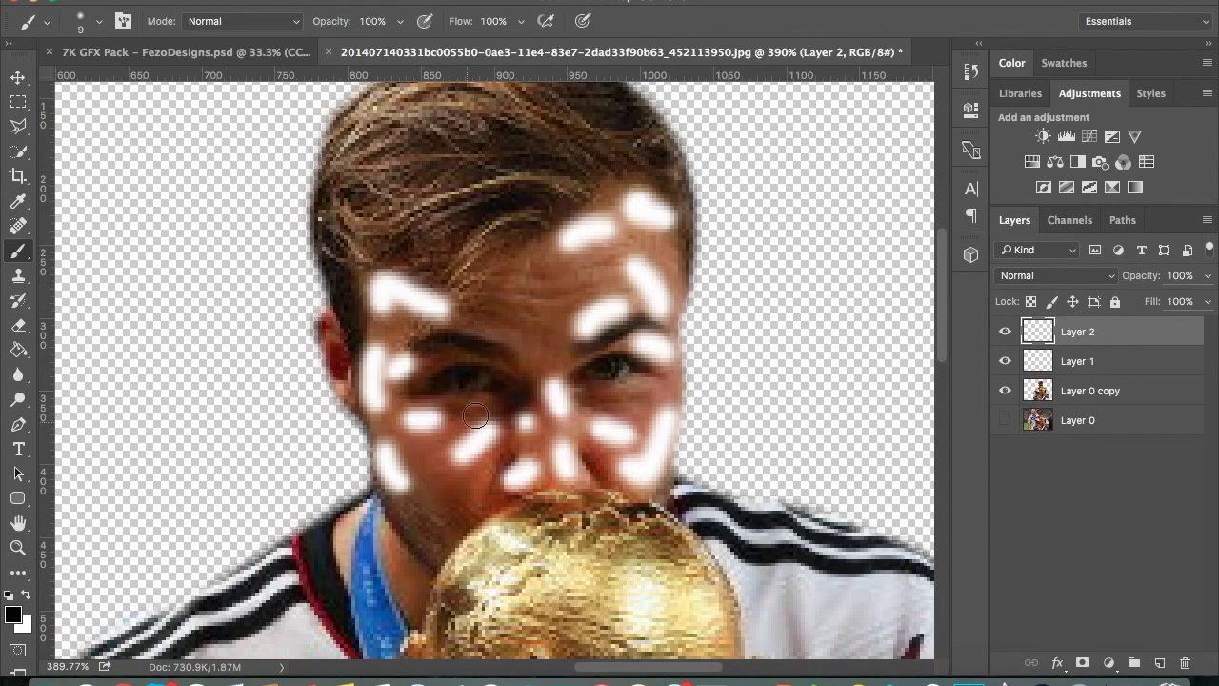
left_click_drag(471, 404, 524, 407)
left_click_drag(588, 402, 629, 419)
left_click_drag(640, 464, 666, 471)
left_click_drag(600, 433, 613, 443)
left_click_drag(467, 462, 505, 440)
left_click_drag(409, 443, 449, 430)
left_click_drag(379, 328, 426, 313)
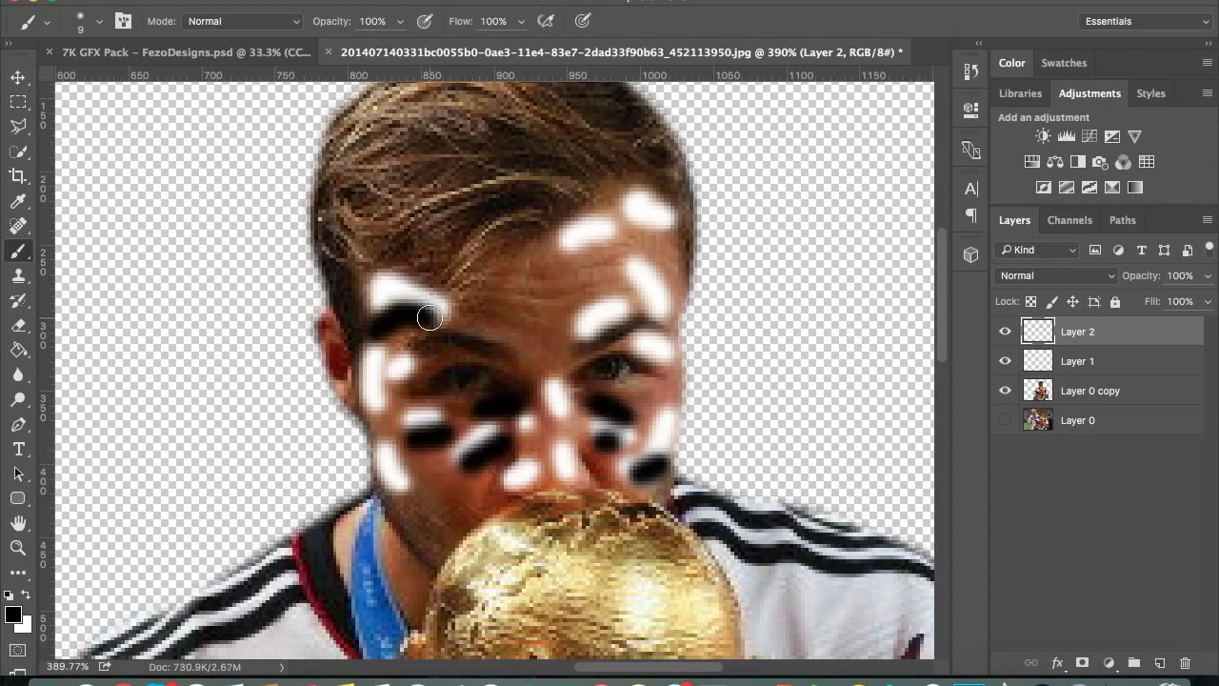
left_click_drag(567, 243, 610, 233)
left_click_drag(633, 233, 674, 233)
left_click_drag(549, 312, 554, 350)
left_click_drag(514, 271, 554, 274)
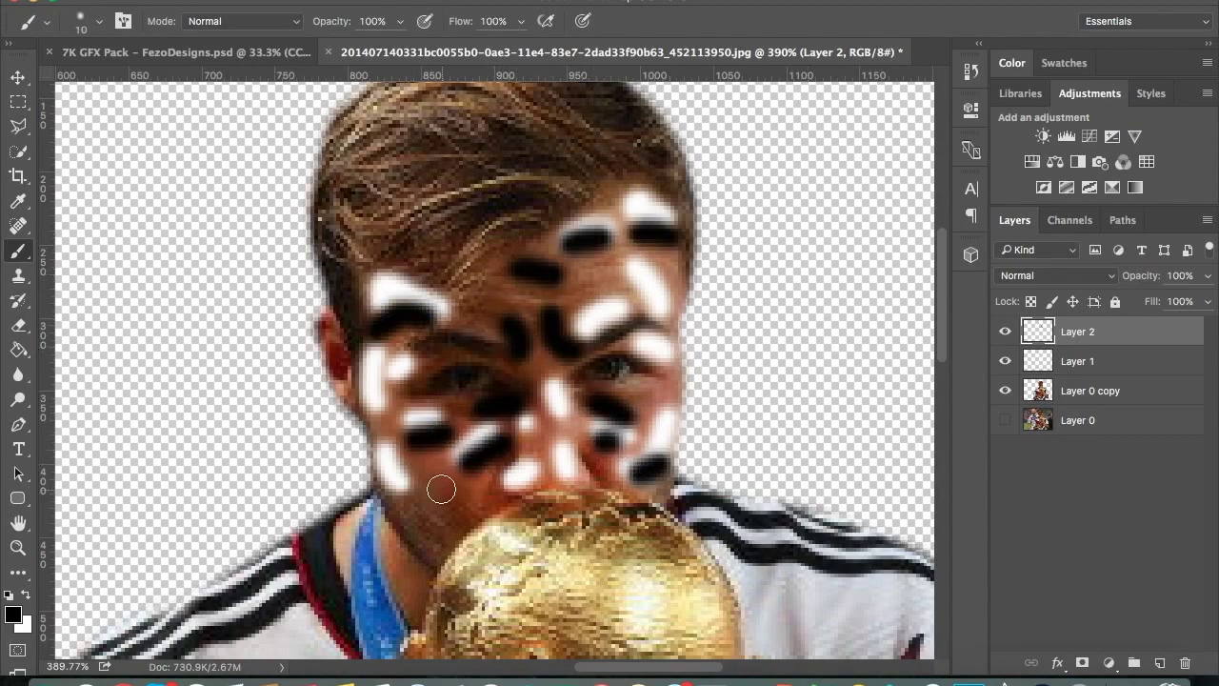
left_click_drag(437, 486, 490, 497)
Step: Set Layer 2's blend mode to Overlay
left_click(1055, 275)
left_click(1028, 445)
key("r")
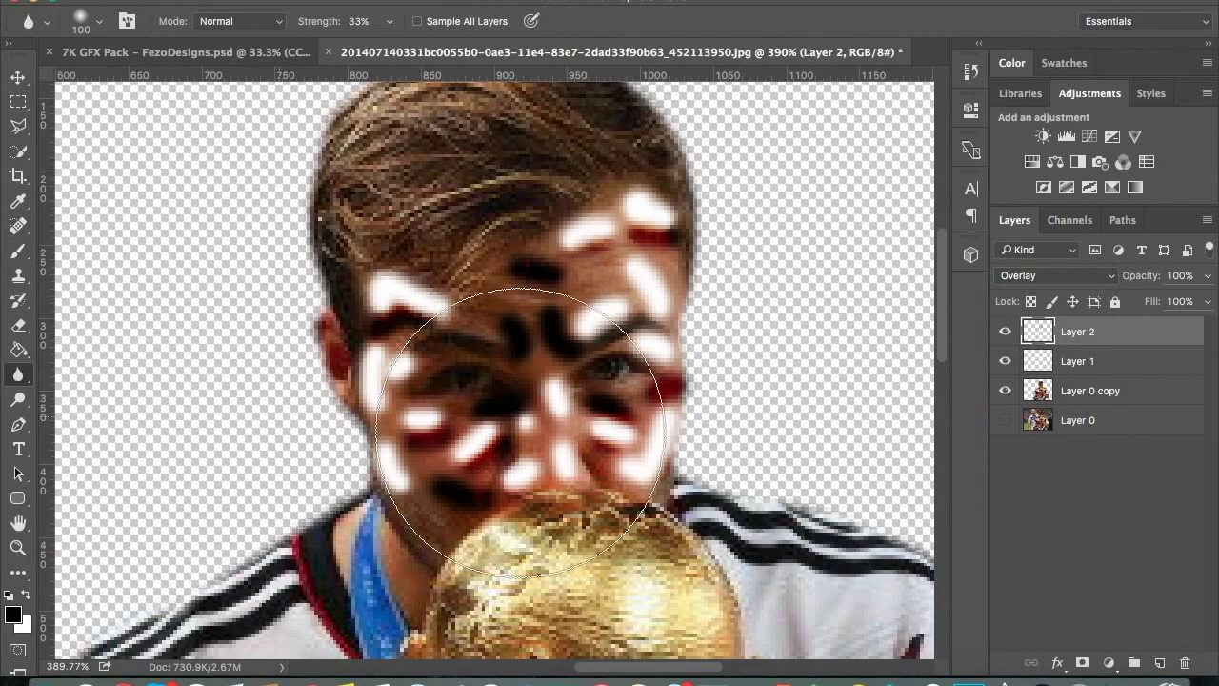
Step: Lower Layer 2's opacity, hiding Layer 1 to judge the effect, then show it again
left_click(1005, 361)
left_click(1055, 275)
left_click_drag(1142, 275, 1112, 286)
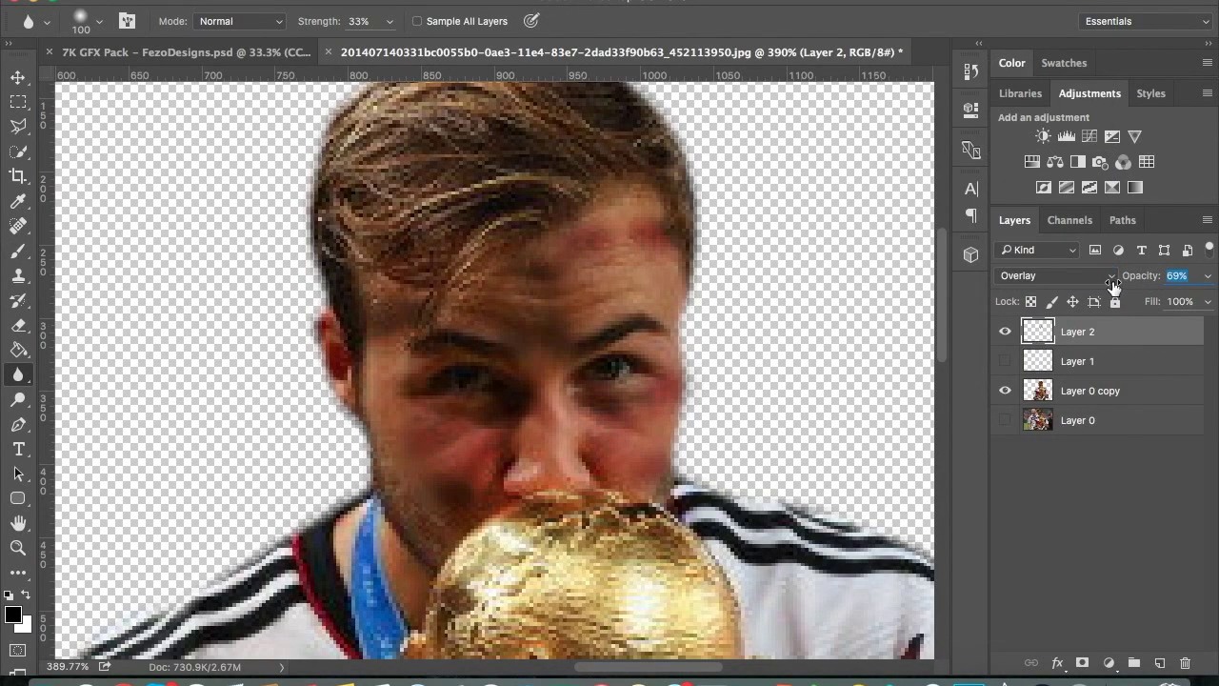
left_click(1004, 361)
Step: Set Layer 1 to Overlay blending at 42% opacity
left_click(1077, 361)
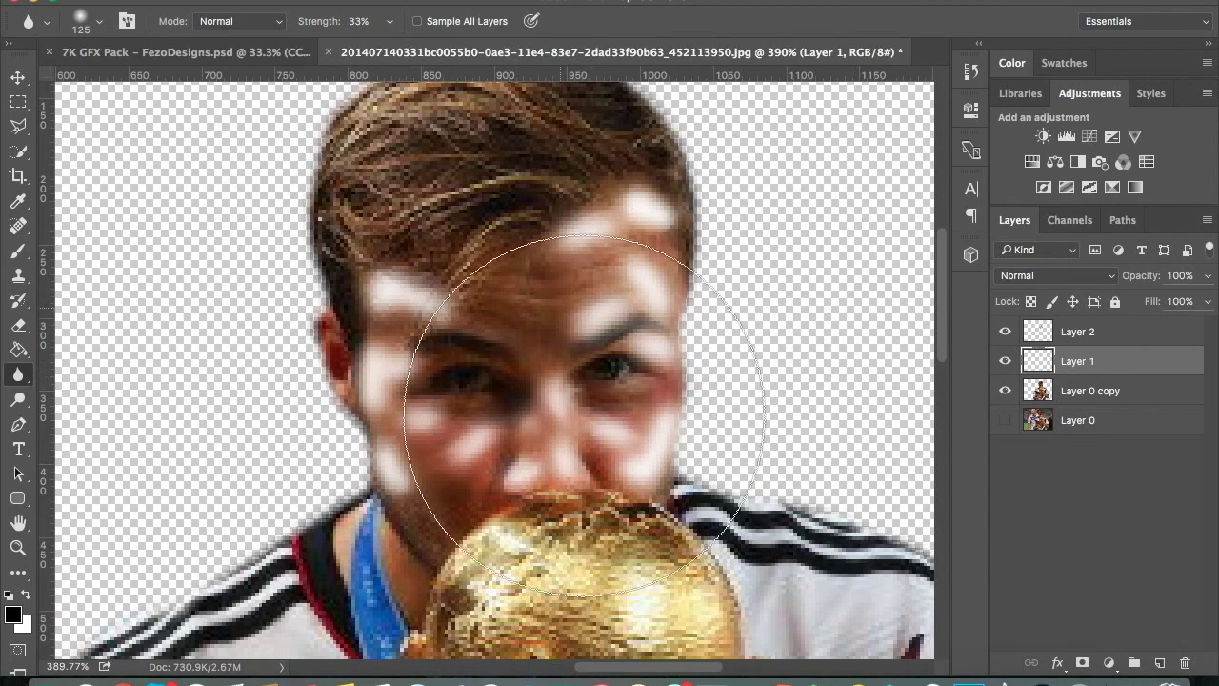
left_click(1055, 275)
left_click(1048, 445)
left_click_drag(1147, 276, 1091, 282)
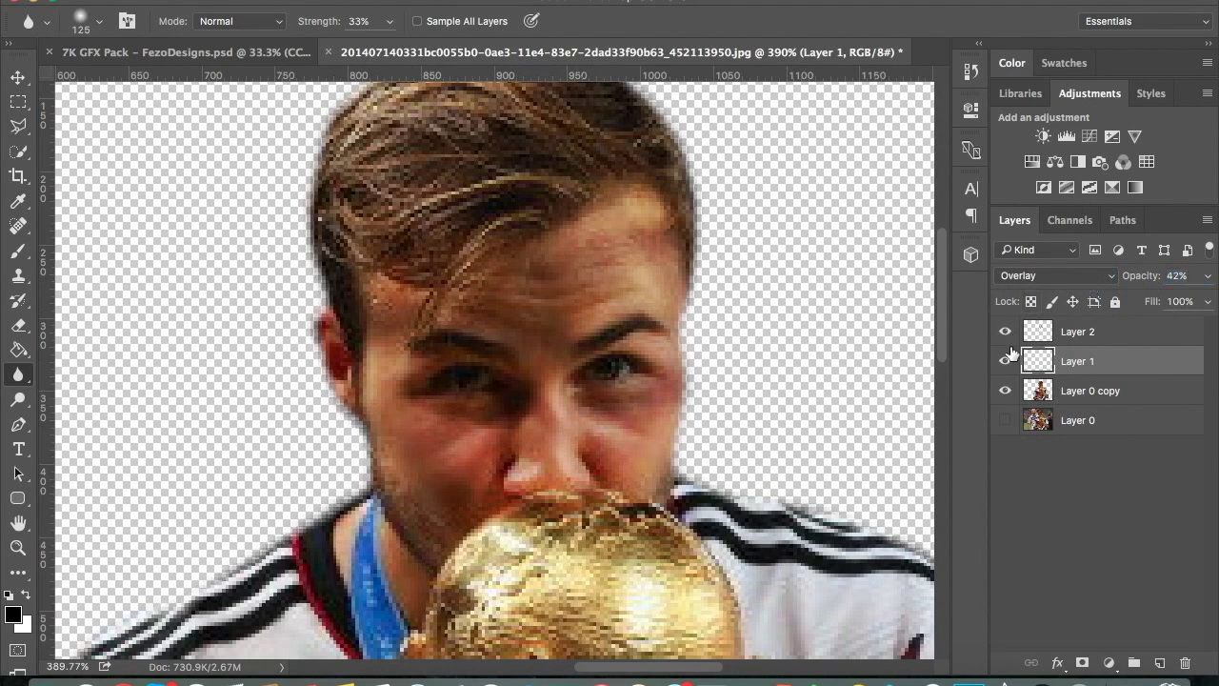
scroll(803, 313, "down", 3)
scroll(924, 313, "down", 3)
left_click(1077, 332)
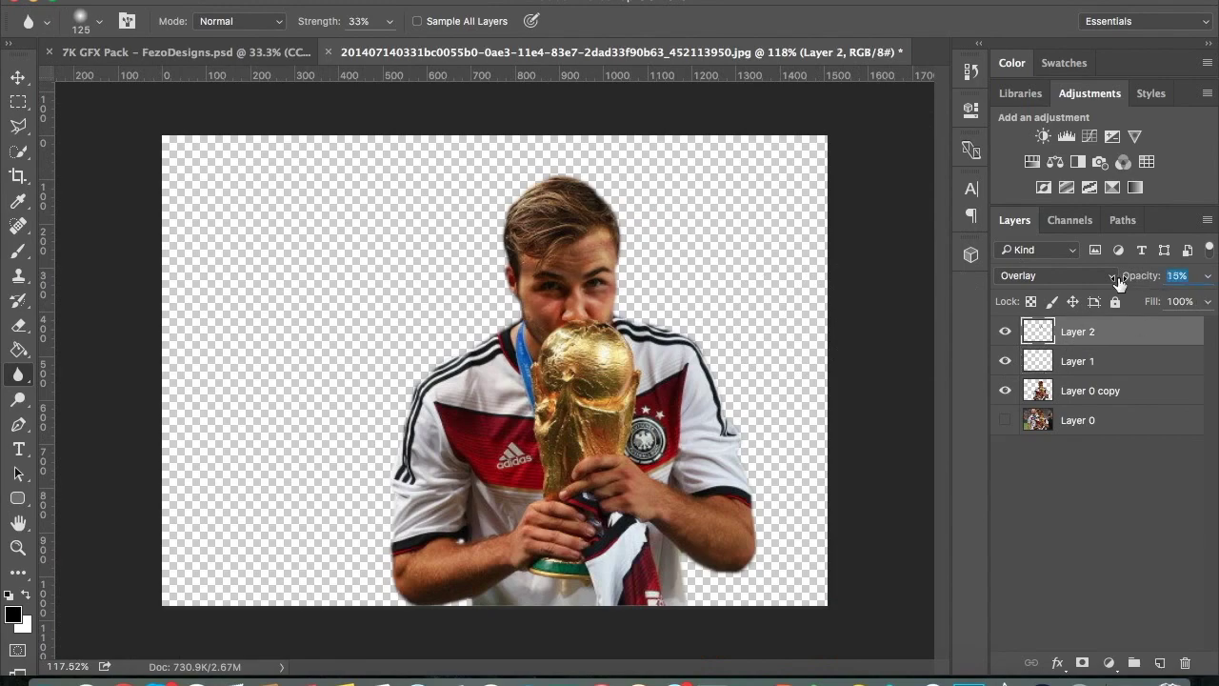
left_click(1053, 373)
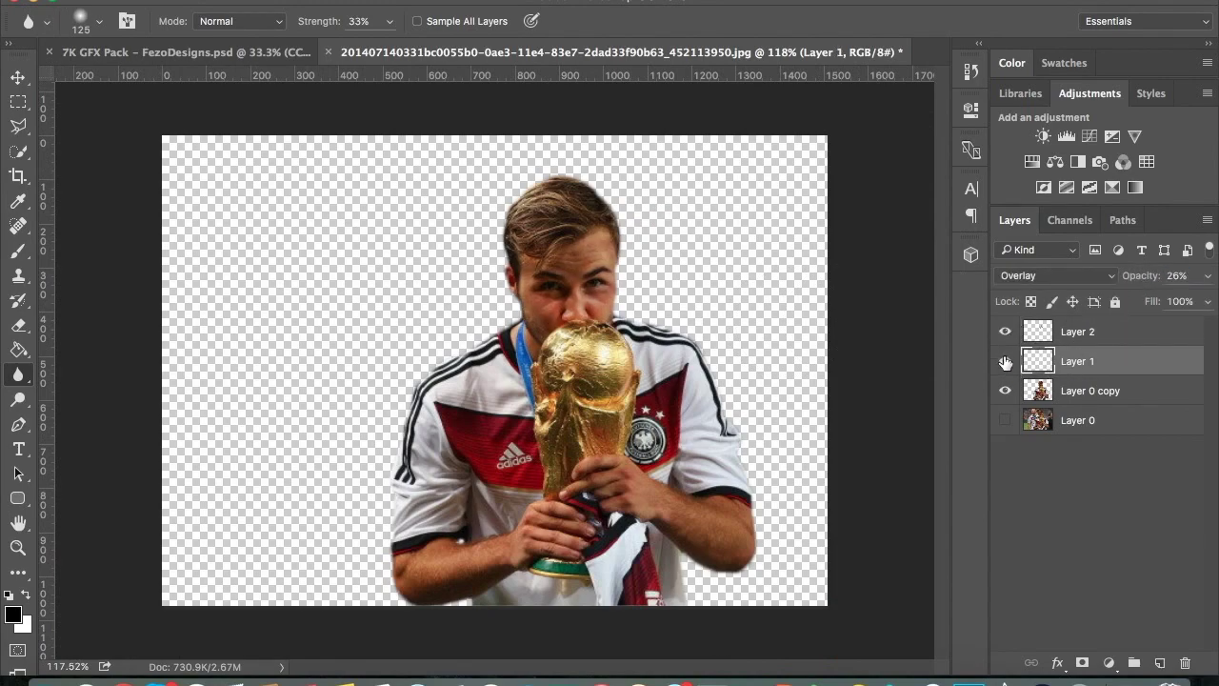
Step: Duplicate the cut-out player layer as Layer 0 copy 2
left_click(1131, 395)
key("ctrl+j")
right_click(18, 374)
left_click(86, 414)
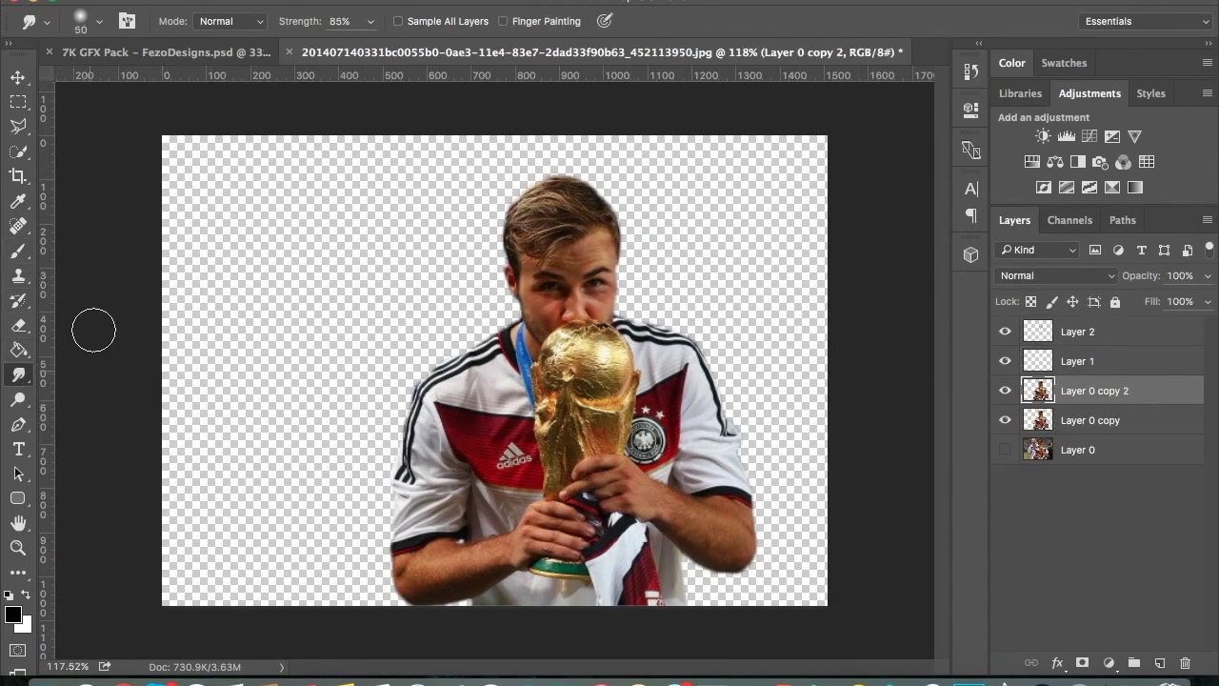
Step: Smudge the player's hair and face smooth with the brush enlarged to size 20
scroll(529, 272, "up", 4)
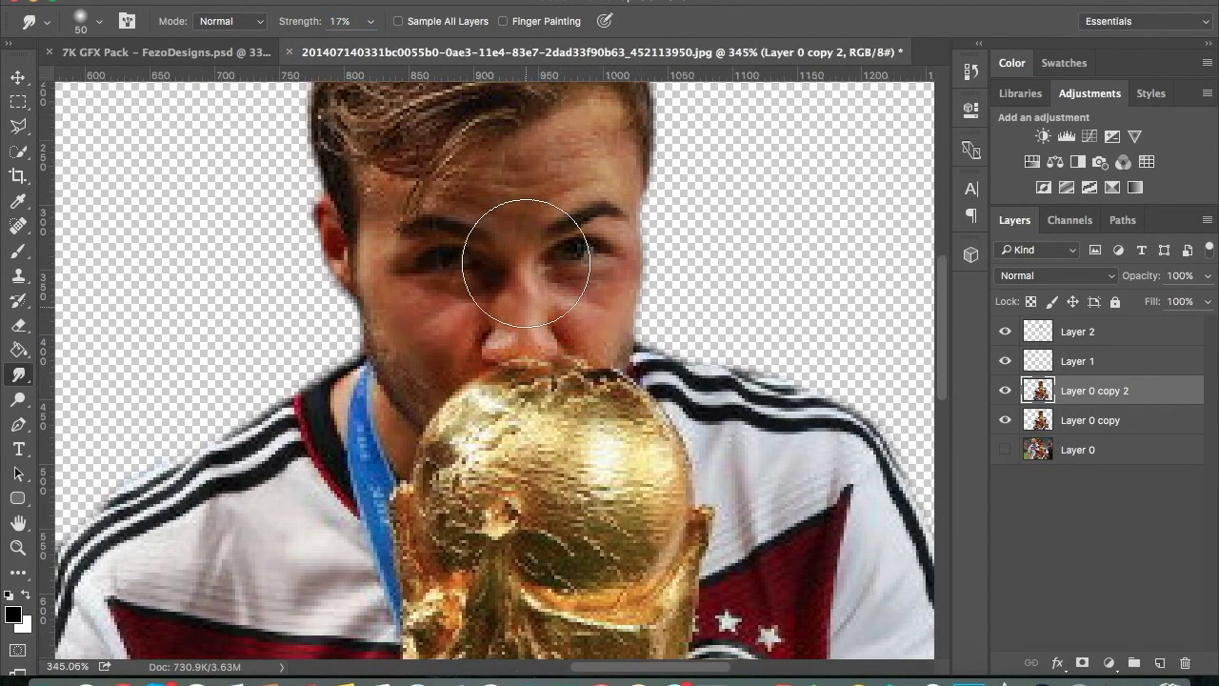
scroll(525, 263, "up", 2)
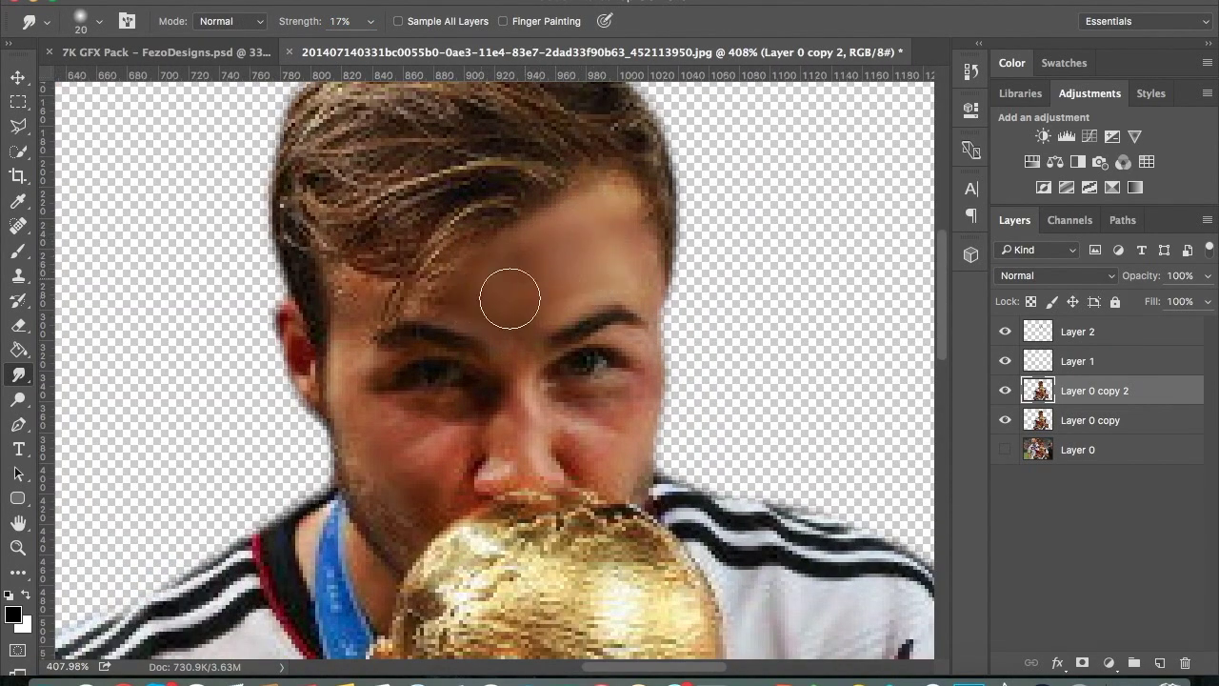
scroll(652, 363, "down", 1)
key("bracketright")
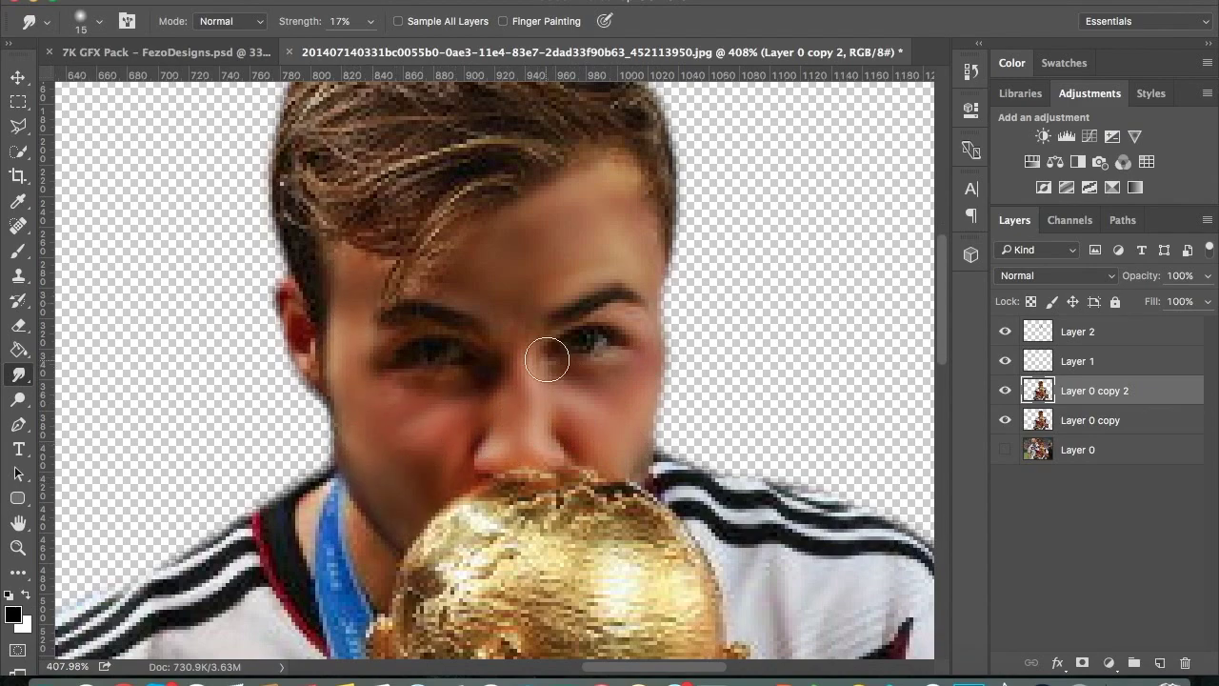
scroll(552, 269, "up", 4)
key("bracketright")
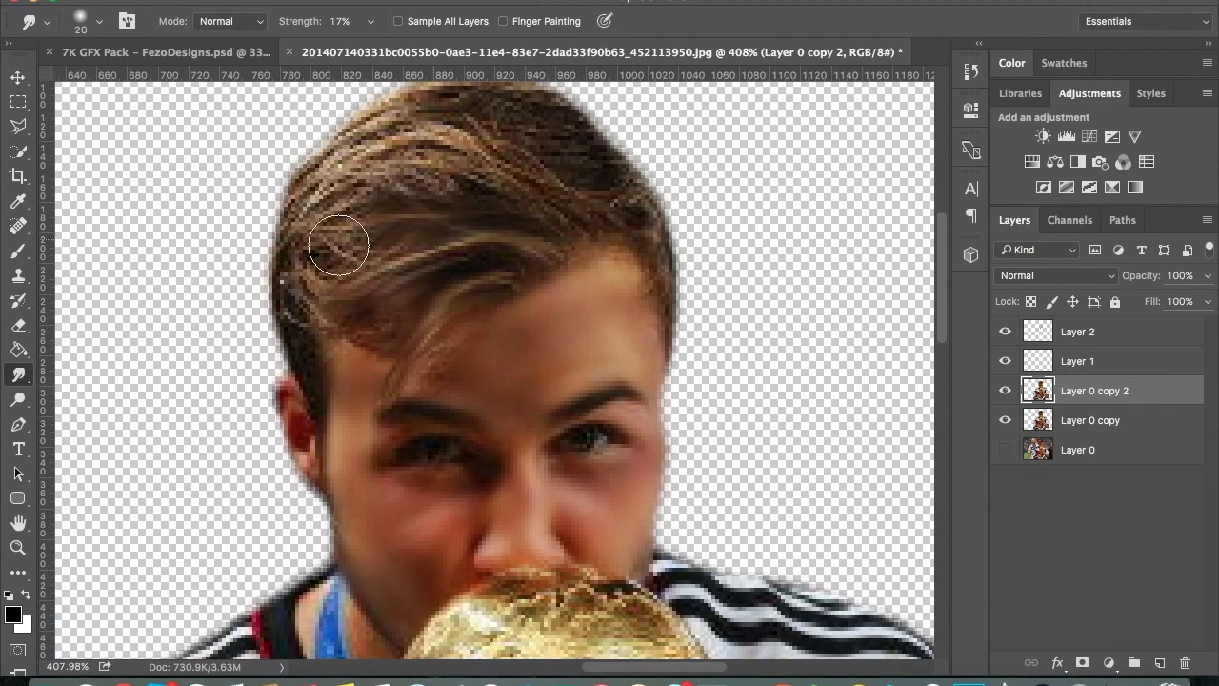
scroll(435, 125, "up", 3)
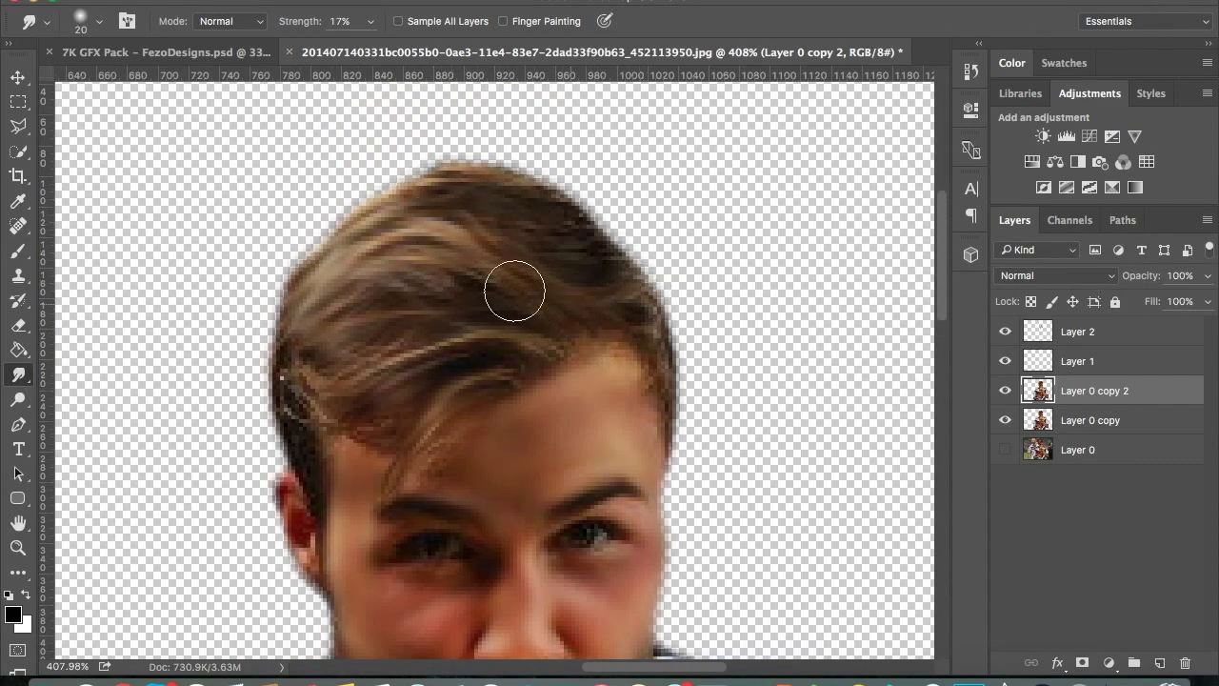
scroll(657, 367, "down", 10)
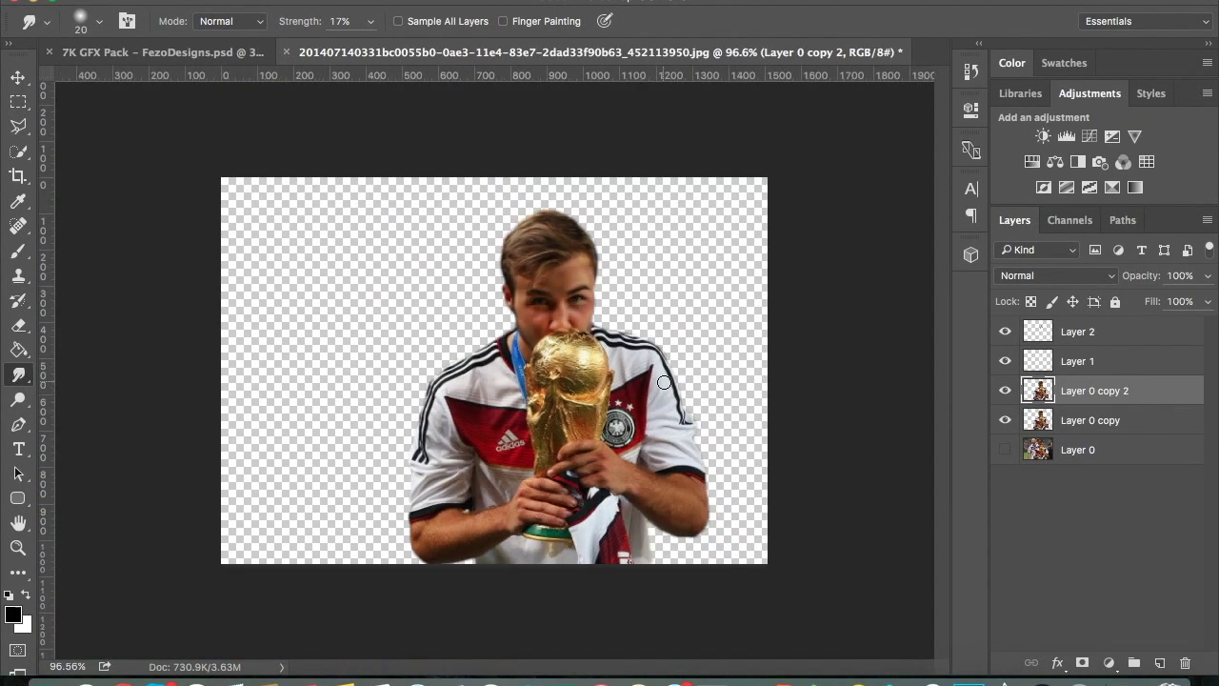
Step: Make Layers 1 and 2 visible, select Layer 2, and zoom in on the shoulder and trophy
left_click(1005, 361)
left_click(1005, 332)
left_click(1095, 331)
key("alt+bracketleft")
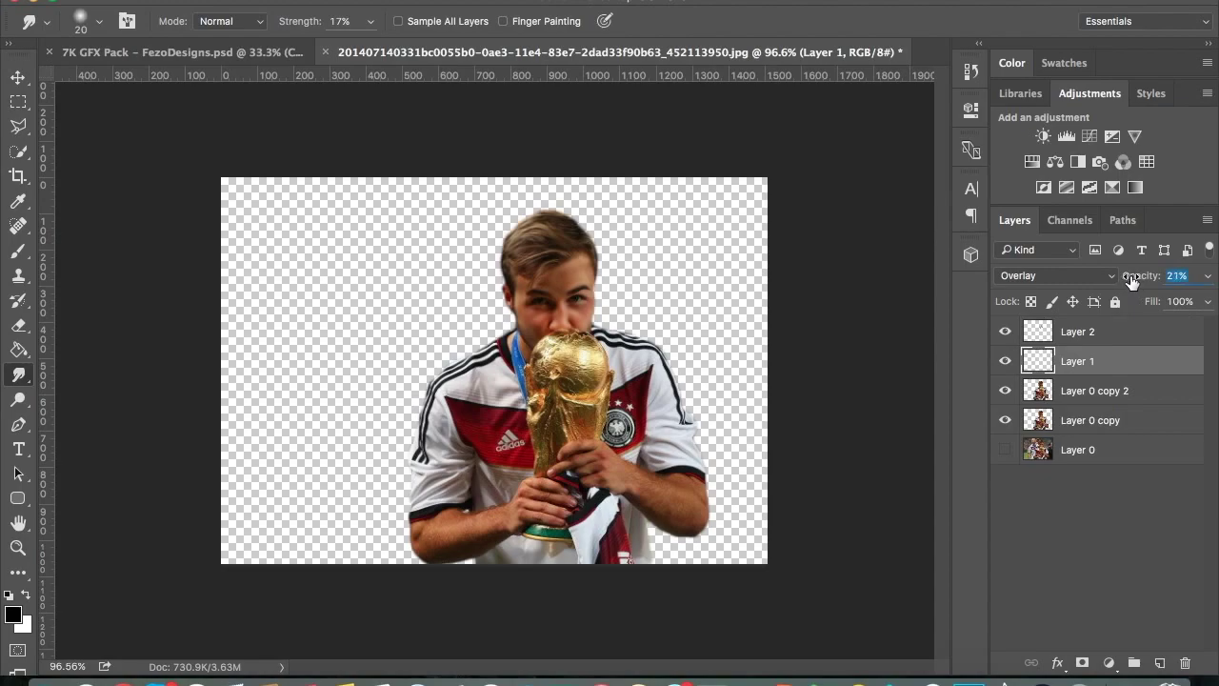
scroll(348, 317, "up", 4)
Step: Dab soft white highlights onto the top of the trophy
scroll(348, 317, "up", 3)
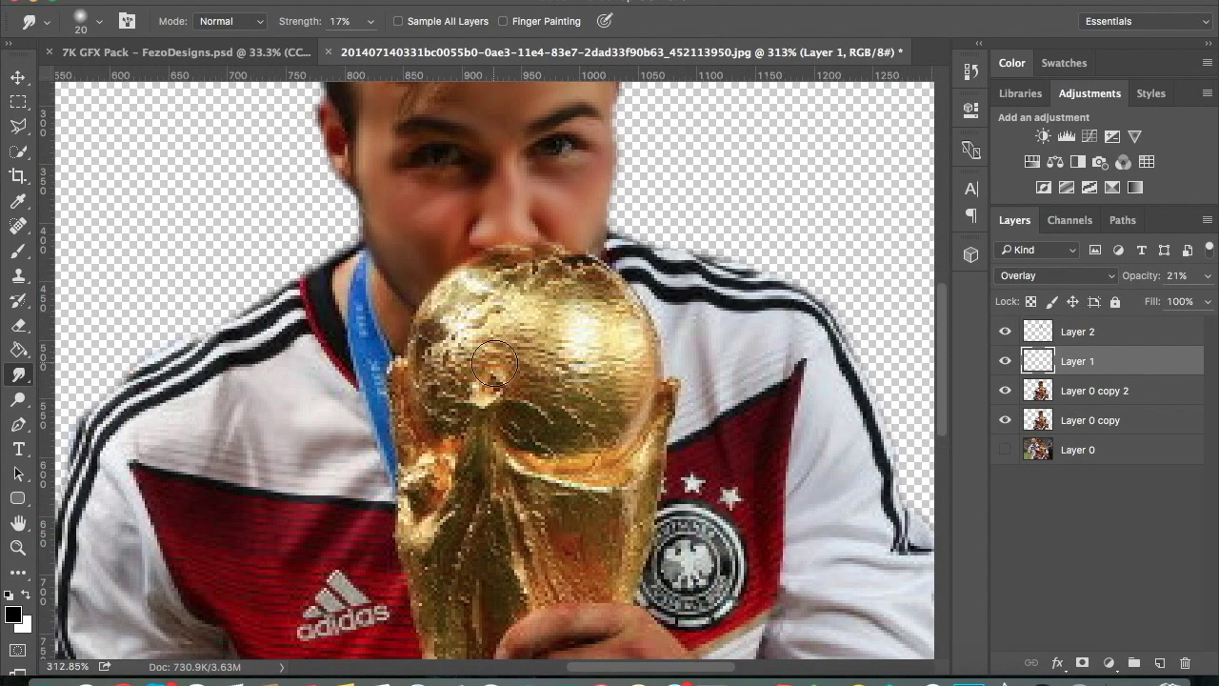
left_click(1095, 331)
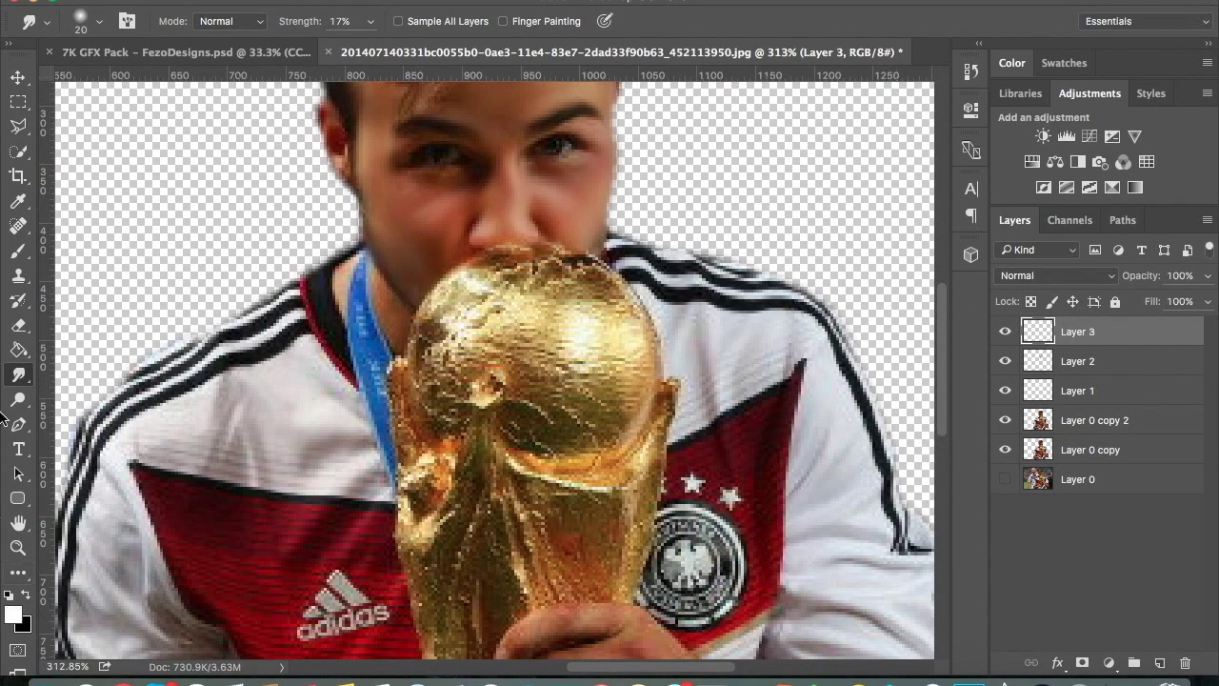
key("b")
left_click(473, 284)
left_click(447, 335)
left_click(582, 328)
left_click(628, 335)
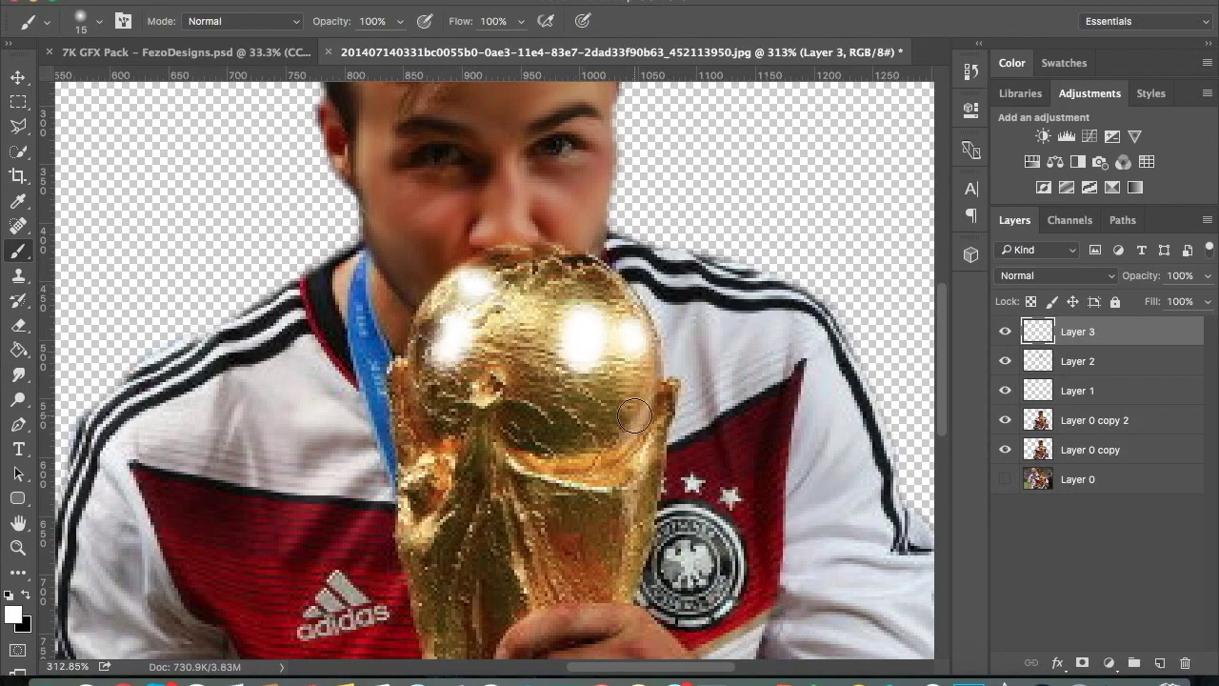
Step: Paint thinner curved white highlight streaks down the lower trophy
key("bracketleft")
left_click_drag(654, 407, 609, 463)
left_click_drag(509, 446, 583, 462)
left_click_drag(445, 456, 400, 476)
left_click_drag(648, 491, 630, 600)
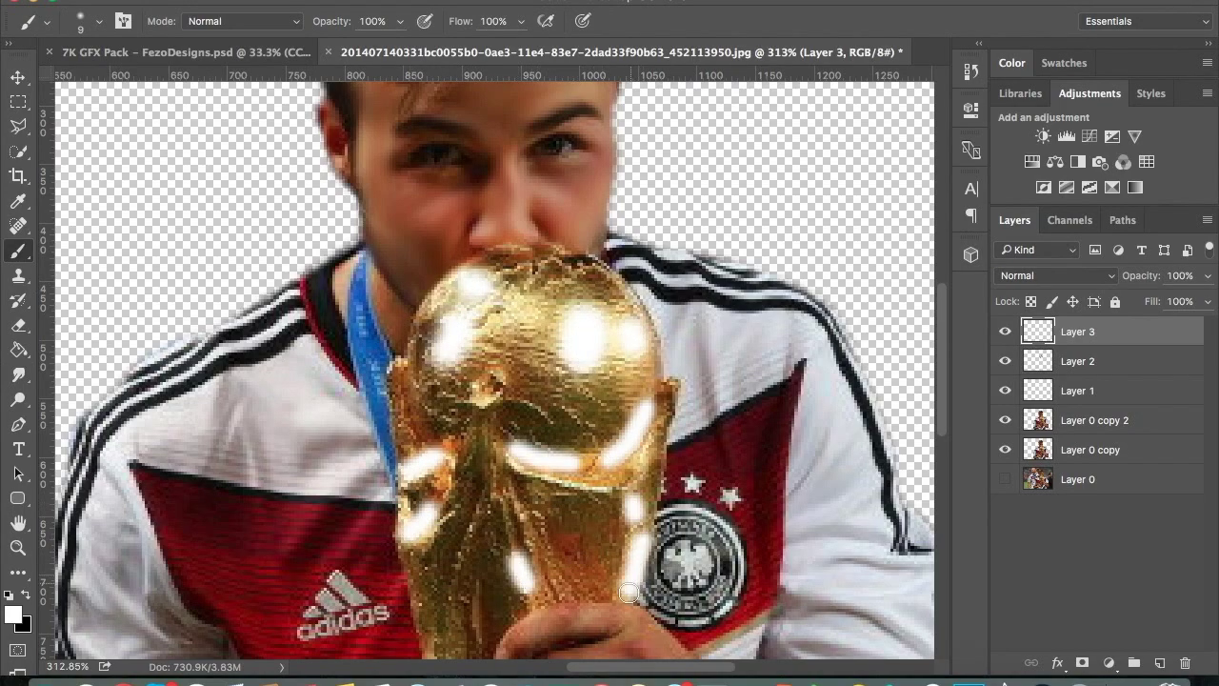
scroll(628, 600, "down", 2)
key("bracketright")
left_click_drag(428, 528, 425, 621)
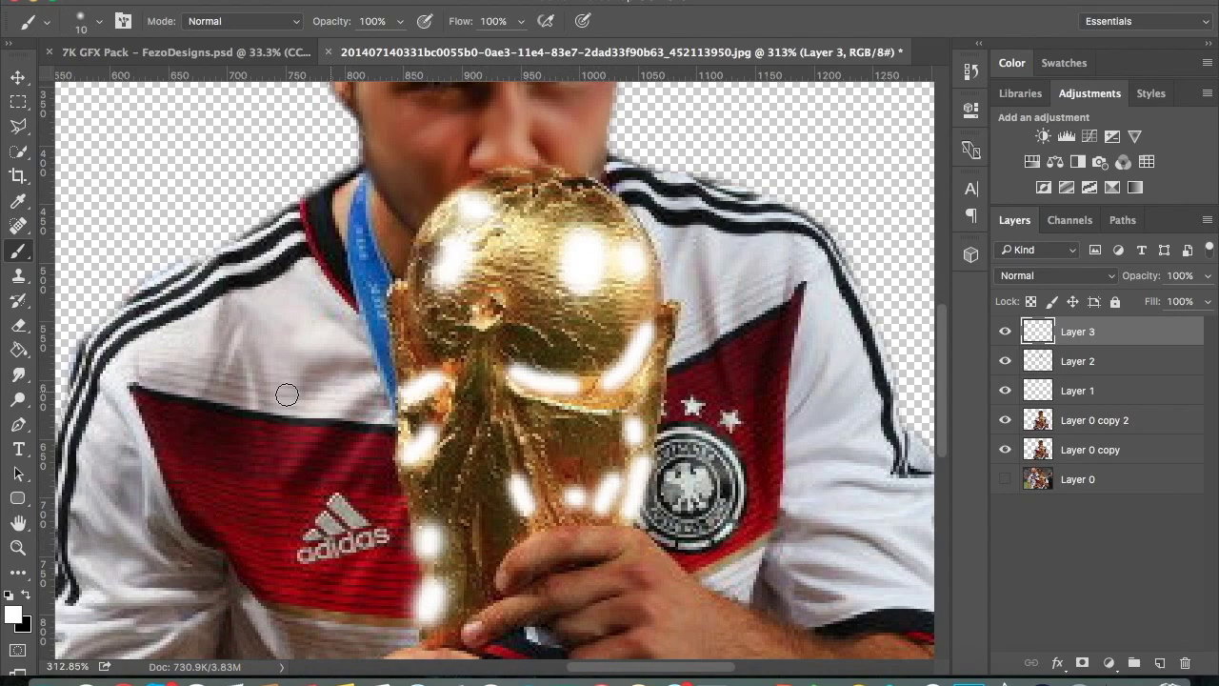
Step: Blur the trophy highlights and set Layer 3 to Overlay at 55% opacity
right_click(18, 374)
left_click(86, 373)
mouse_move(552, 362)
left_mouse_down()
mouse_move(514, 438)
mouse_move(408, 530)
mouse_move(484, 422)
mouse_move(517, 245)
mouse_move(438, 286)
mouse_move(517, 544)
left_mouse_up()
left_click(1082, 275)
left_click(1029, 363)
key("5")
key("5")
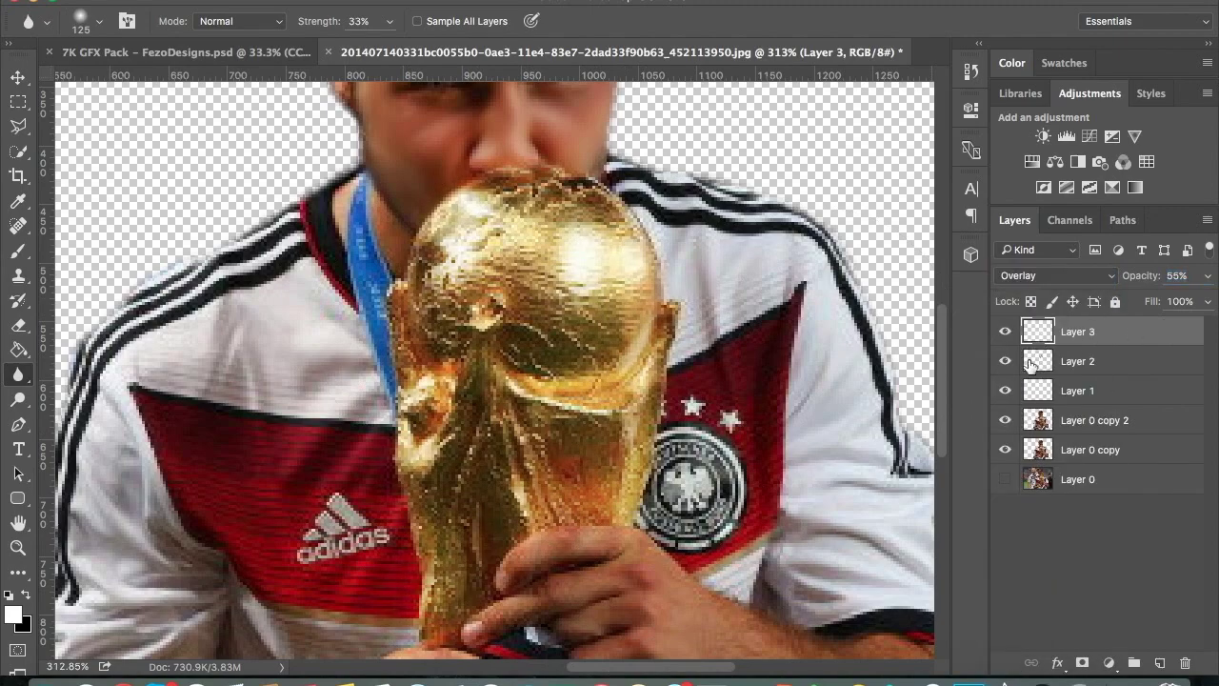
Step: On new Layer 4, paint black shadow streaks across and down the trophy
key("ctrl+shift+n")
key("Return")
key("d")
key("b")
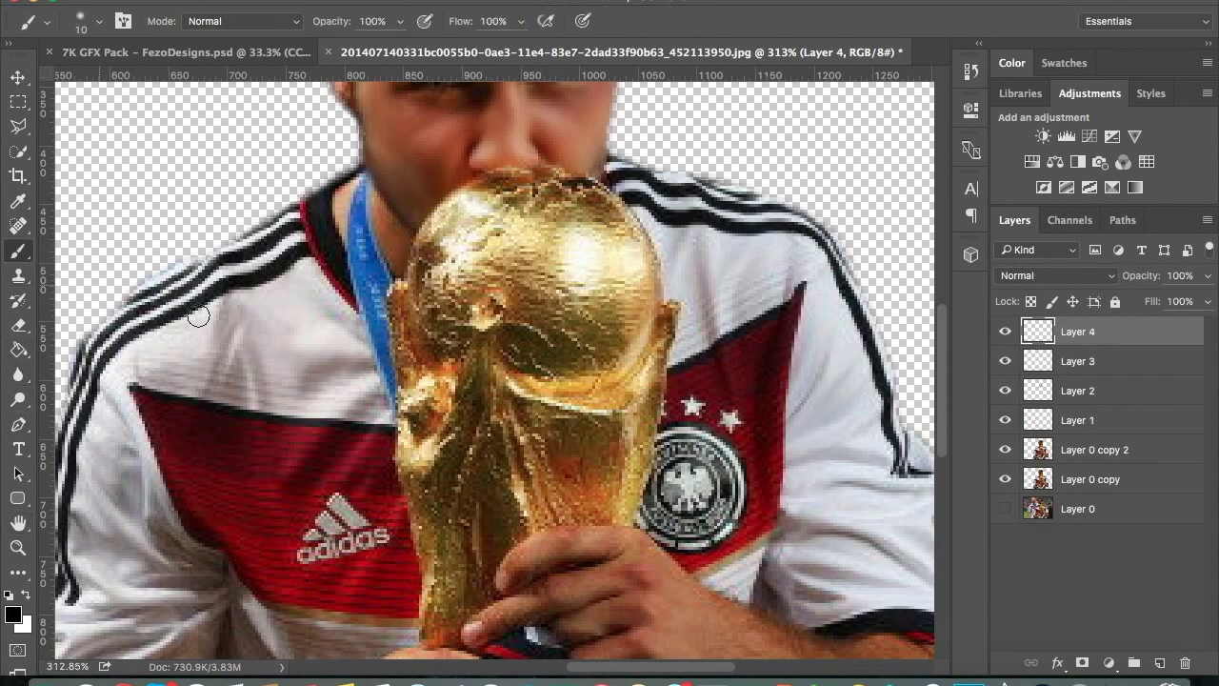
left_click_drag(543, 358, 595, 354)
mouse_move(419, 341)
left_mouse_down()
mouse_move(472, 343)
mouse_move(519, 447)
mouse_move(633, 442)
left_mouse_up()
mouse_move(481, 486)
left_mouse_down()
mouse_move(476, 544)
mouse_move(455, 585)
left_mouse_up()
Step: Set Layer 4 to Overlay at 15% opacity and zoom the view to 100%
left_click(1057, 275)
left_click(1024, 484)
key("r")
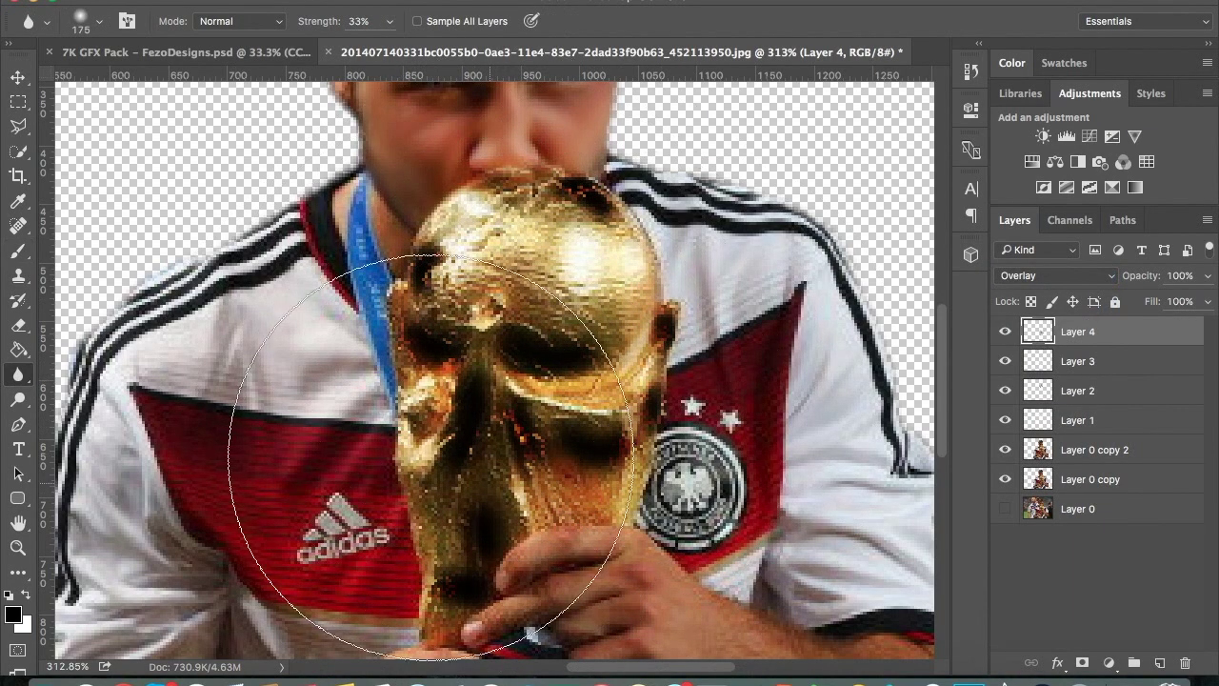
left_click_drag(1141, 275, 776, 285)
scroll(753, 326, "down", 3)
scroll(754, 326, "down", 5)
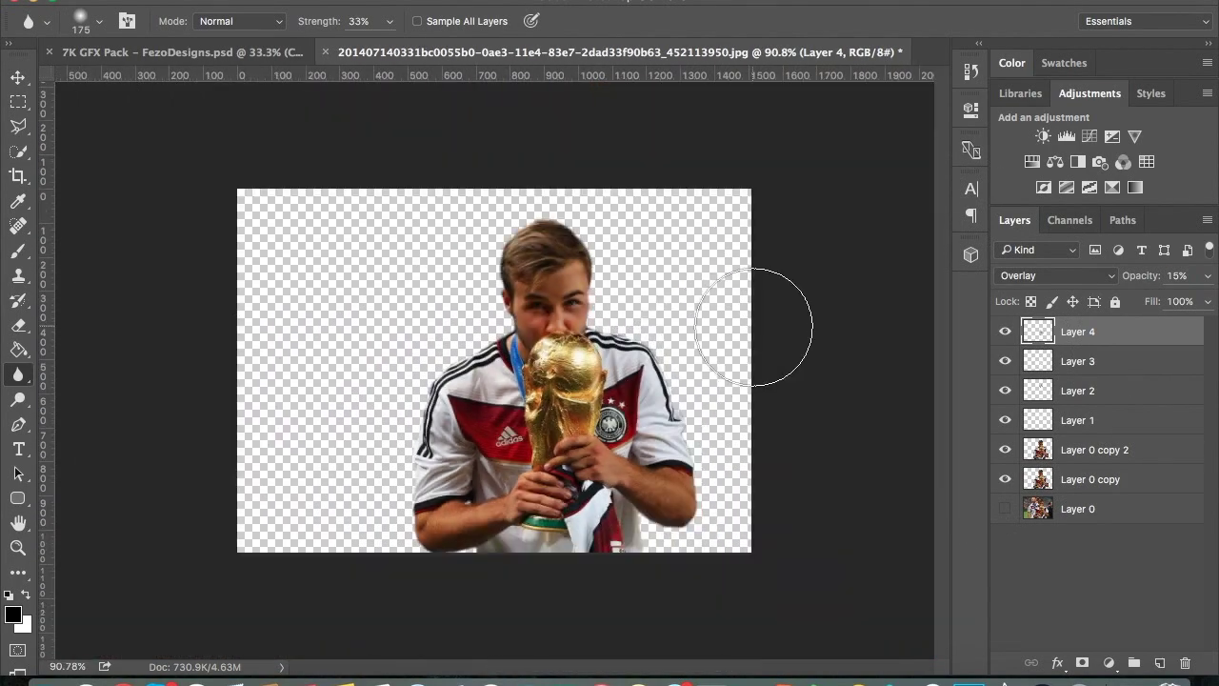
key("z")
left_click(314, 476)
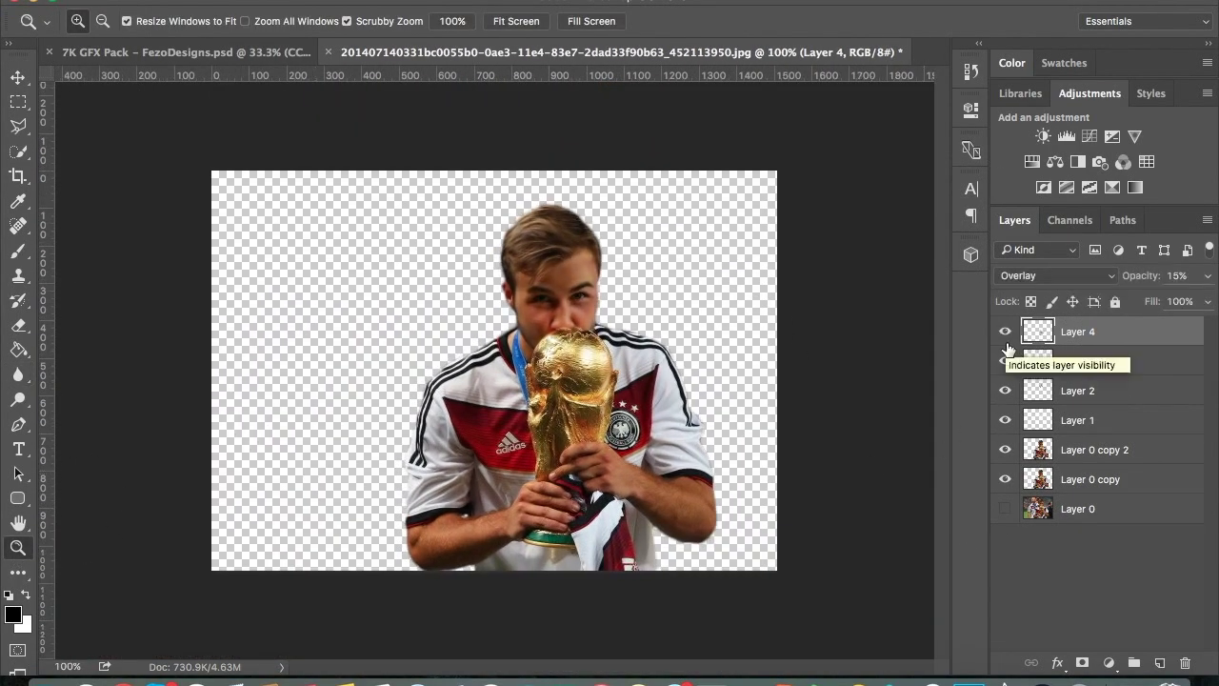
Step: Duplicate Layer 0 copy 2 and smudge the chest wrinkles, left shoulder stripes and lower shirt
left_click(1095, 449)
key("ctrl+j")
right_click(18, 374)
left_click(86, 414)
scroll(533, 359, "up", 3)
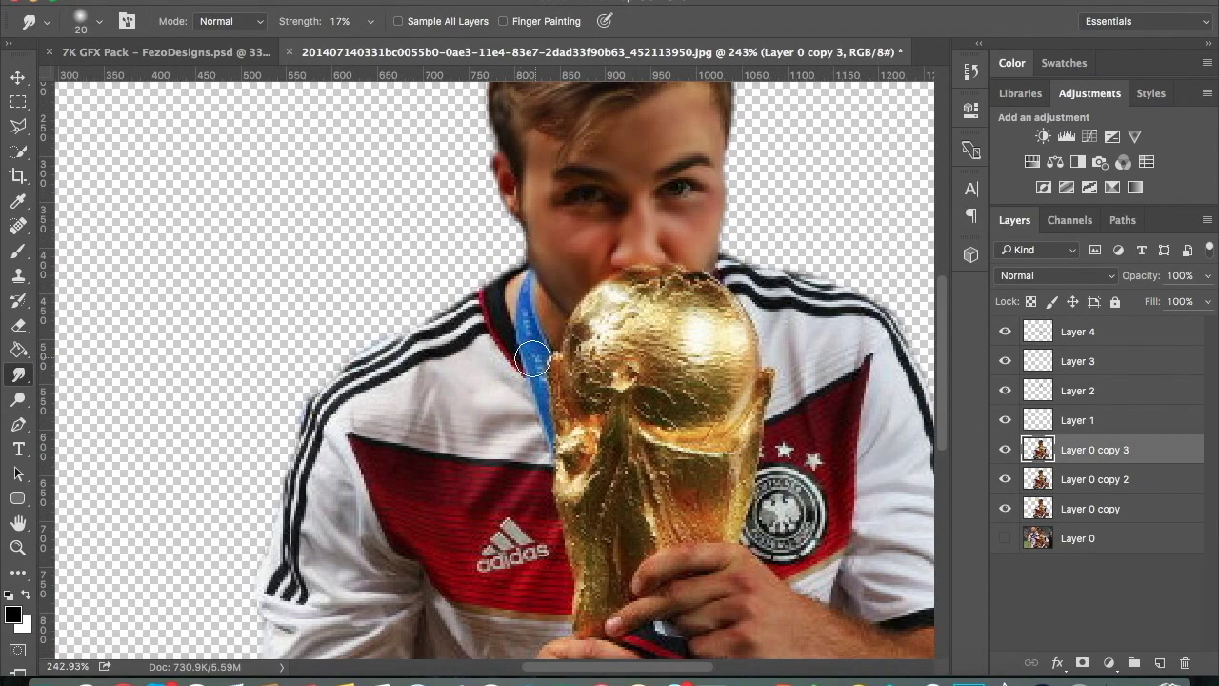
left_click_drag(461, 383, 517, 438)
mouse_move(452, 333)
left_mouse_down()
mouse_move(294, 449)
mouse_move(334, 558)
mouse_move(390, 533)
mouse_move(407, 483)
left_mouse_up()
scroll(407, 483, "down", 2)
left_click_drag(286, 571, 525, 552)
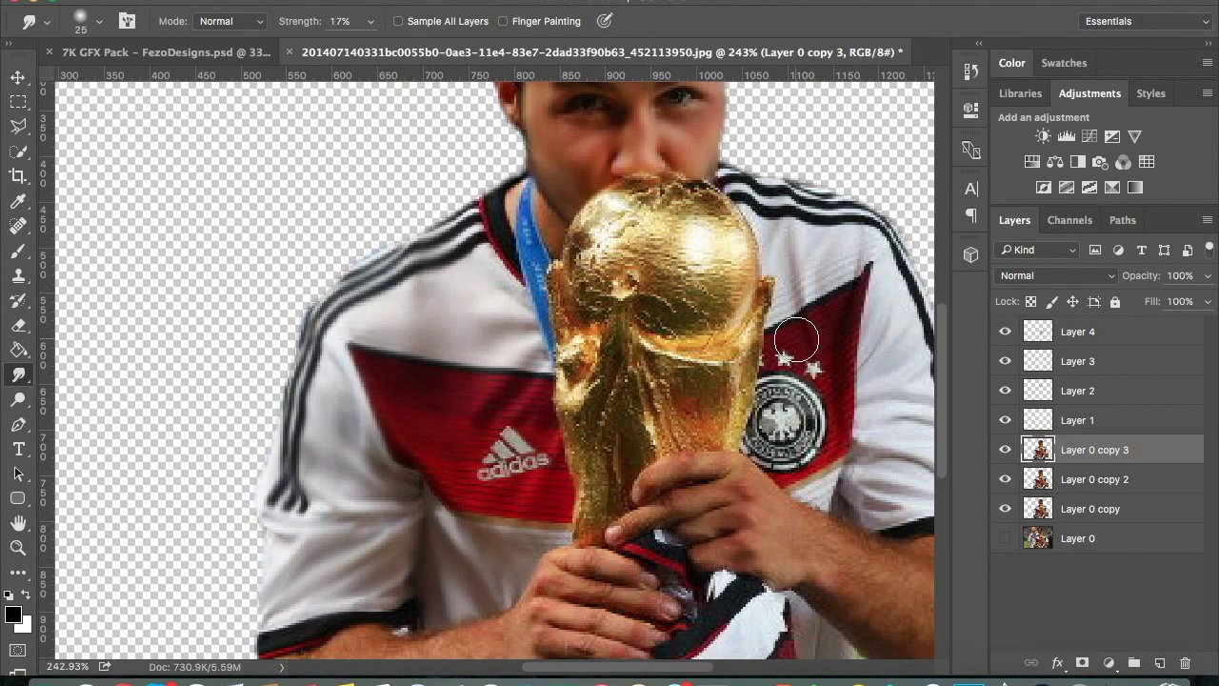
Step: Smudge the right shoulder, sleeve and shirt near the hands with a 25–35 brush, then zoom out
mouse_move(872, 388)
left_mouse_down()
mouse_move(784, 250)
mouse_move(838, 238)
left_mouse_up()
scroll(819, 381, "right", 3)
key("bracketright")
mouse_move(819, 419)
left_mouse_down()
mouse_move(755, 466)
mouse_move(816, 498)
left_mouse_up()
scroll(816, 498, "down", 4)
key("bracketright")
left_click_drag(574, 515, 672, 463)
scroll(680, 495, "up", 1)
key("bracketleft")
key("bracketleft")
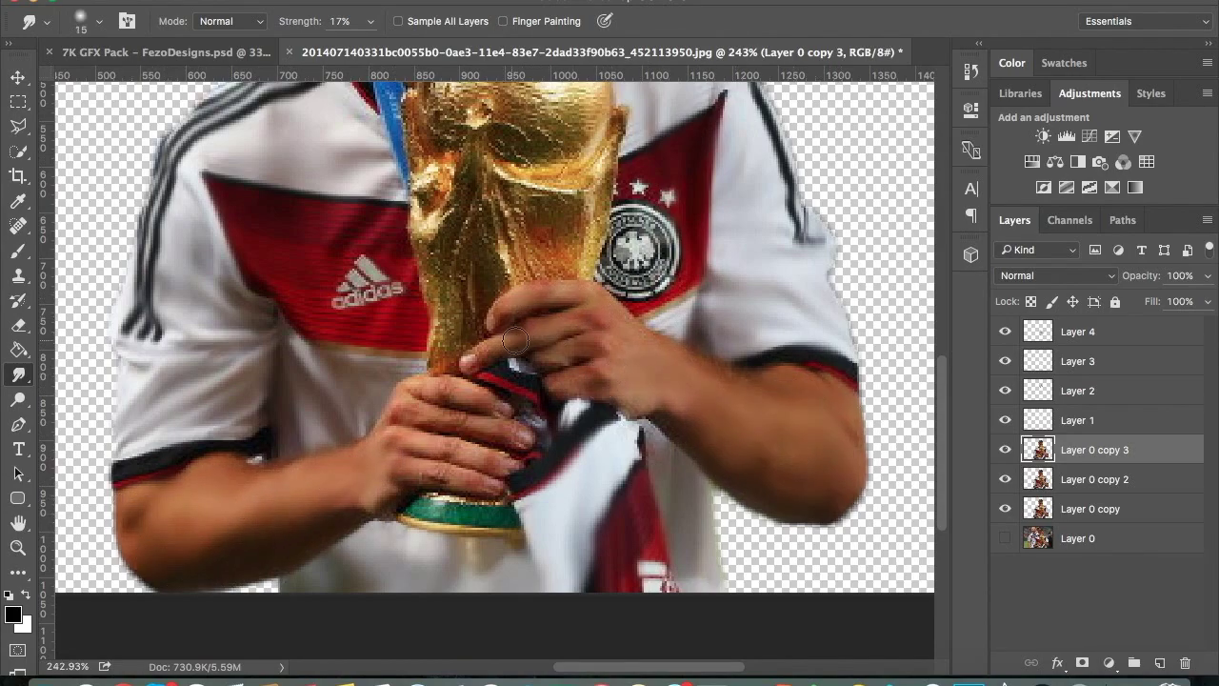
key("ctrl+minus")
key("ctrl+minus")
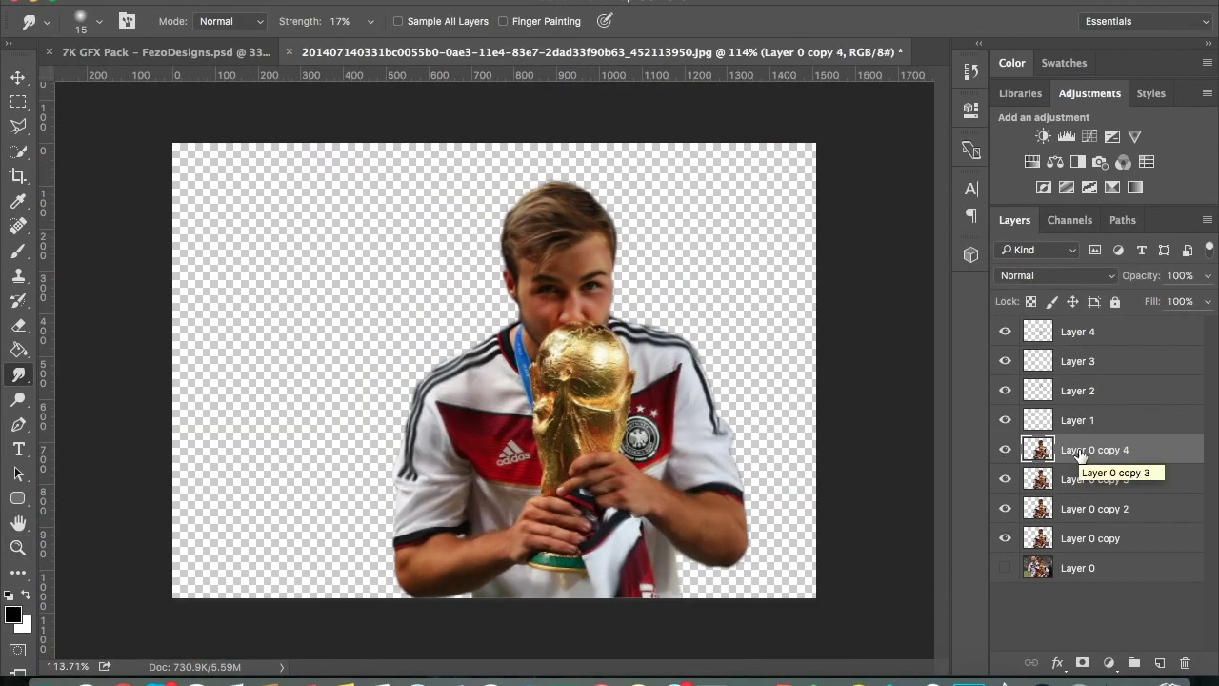
Step: Brighten the left and right shirt shoulders with the Dodge tool
left_click_drag(1079, 455, 1090, 469)
key("o")
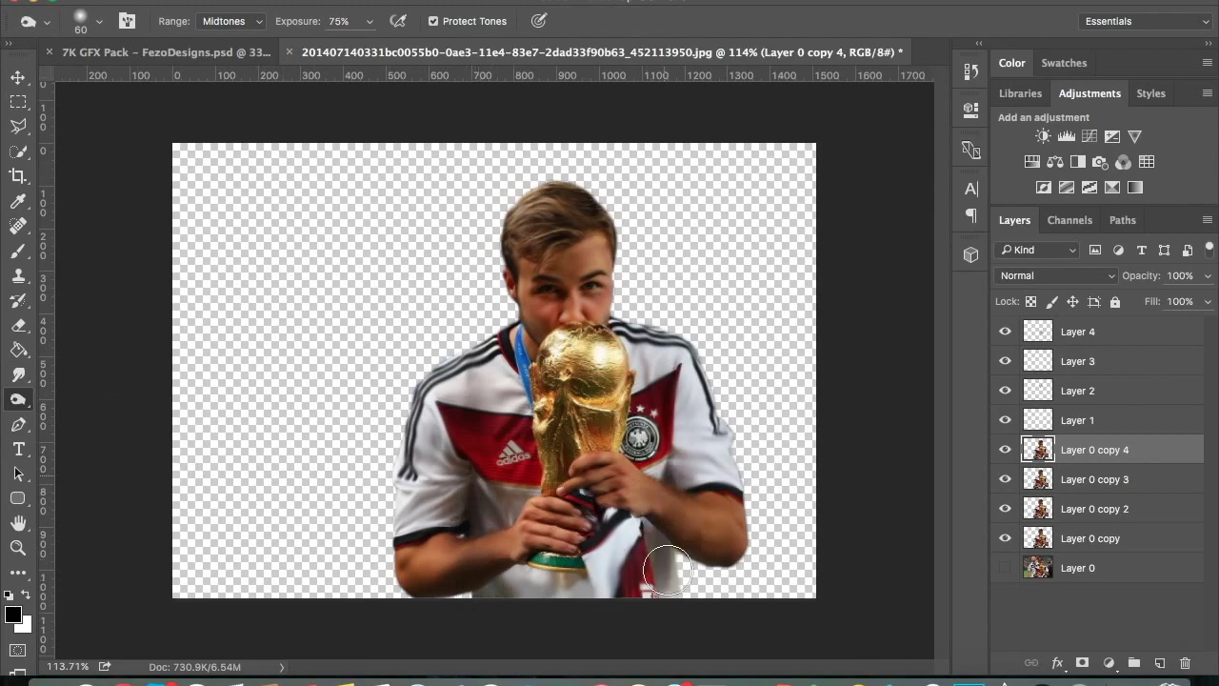
key("e")
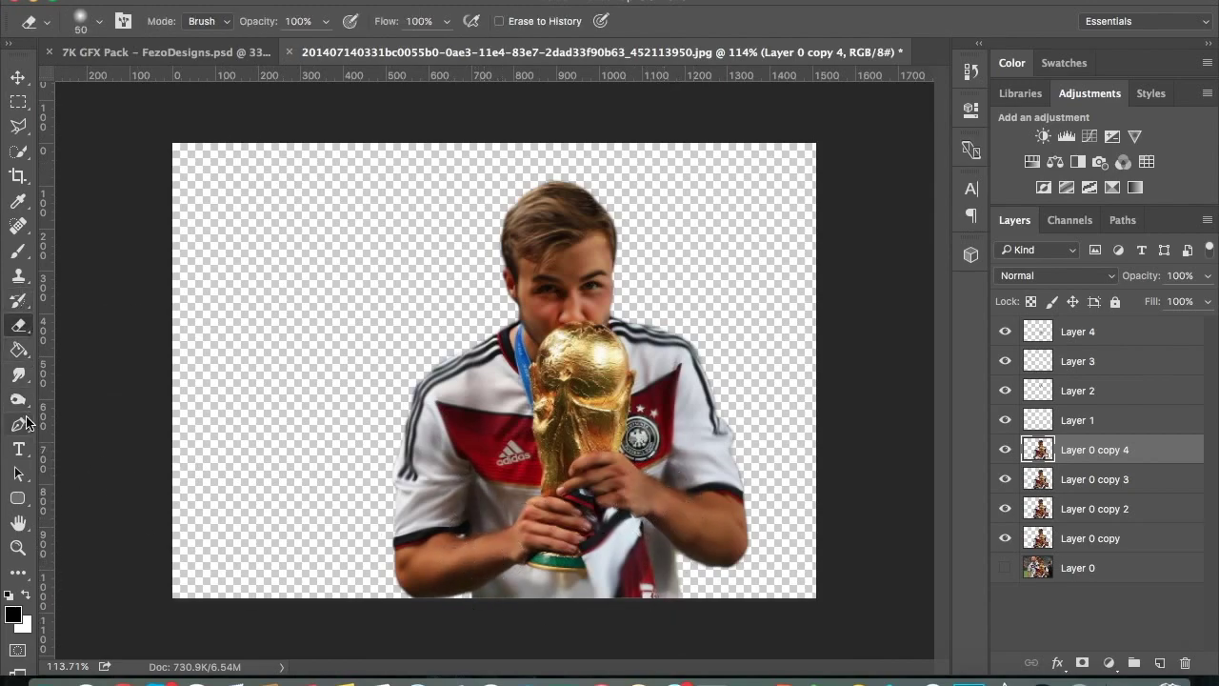
left_click(19, 400)
right_click(19, 400)
left_click(86, 410)
left_click(321, 23)
left_click_drag(462, 383, 412, 461)
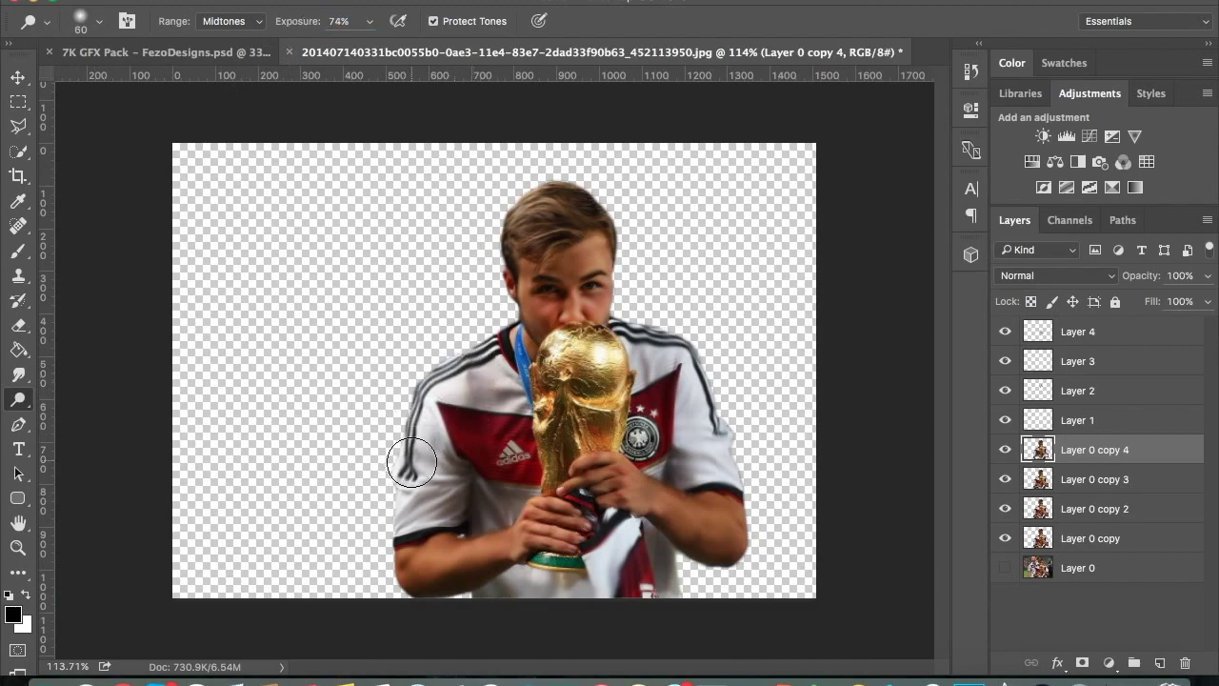
left_click_drag(644, 339, 706, 419)
key("bracketleft")
key("bracketleft")
key("bracketleft")
right_click(19, 400)
left_click(86, 410)
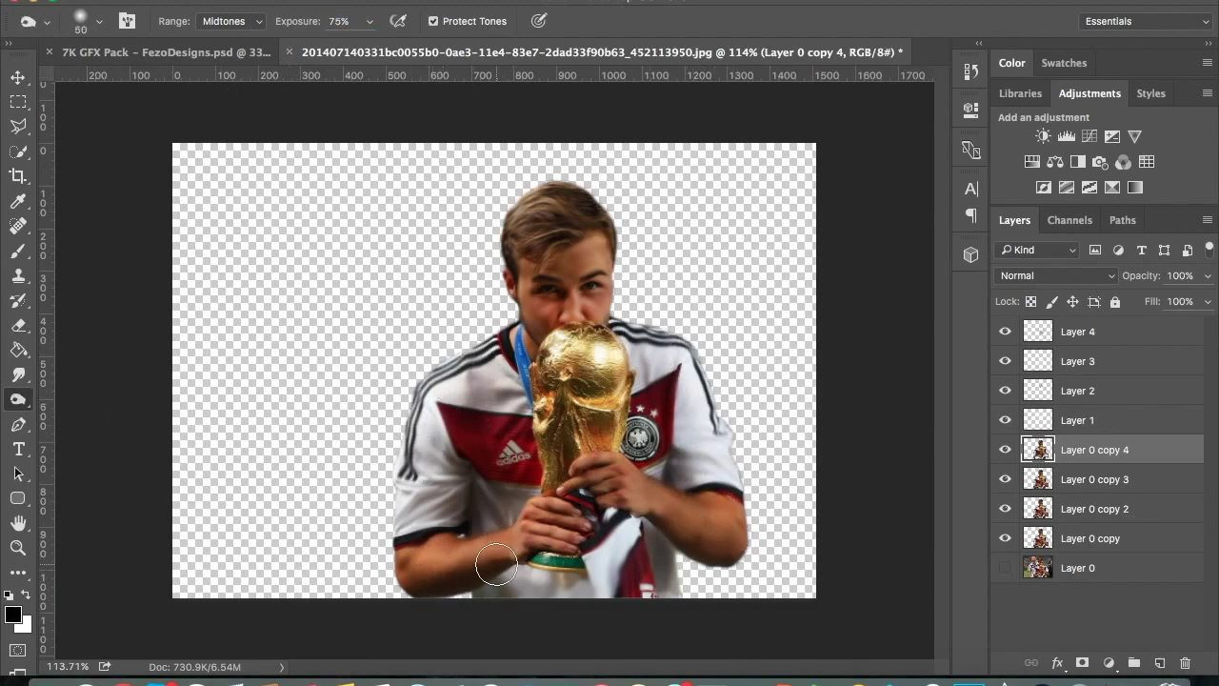
Step: Hide Layer 0 copy 4 and the lower player copies to compare before and after
left_click(1005, 449)
left_click(1006, 450)
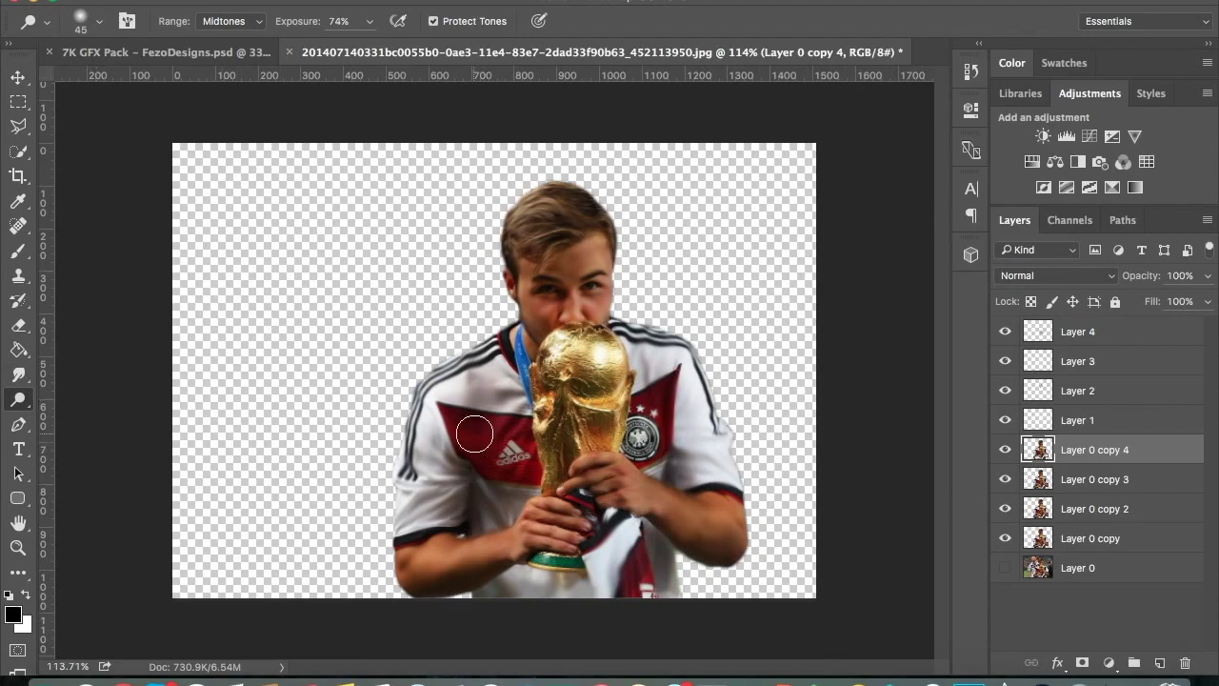
left_click_drag(1005, 508, 1005, 538)
left_click(1085, 331)
left_click(1095, 449)
Step: Group Layer 0 copy 3 up through Layer 4 and name the group Mario Gotze
left_click(1118, 484)
left_click(1078, 333, "shift")
key("ctrl+g")
double_click(1076, 328)
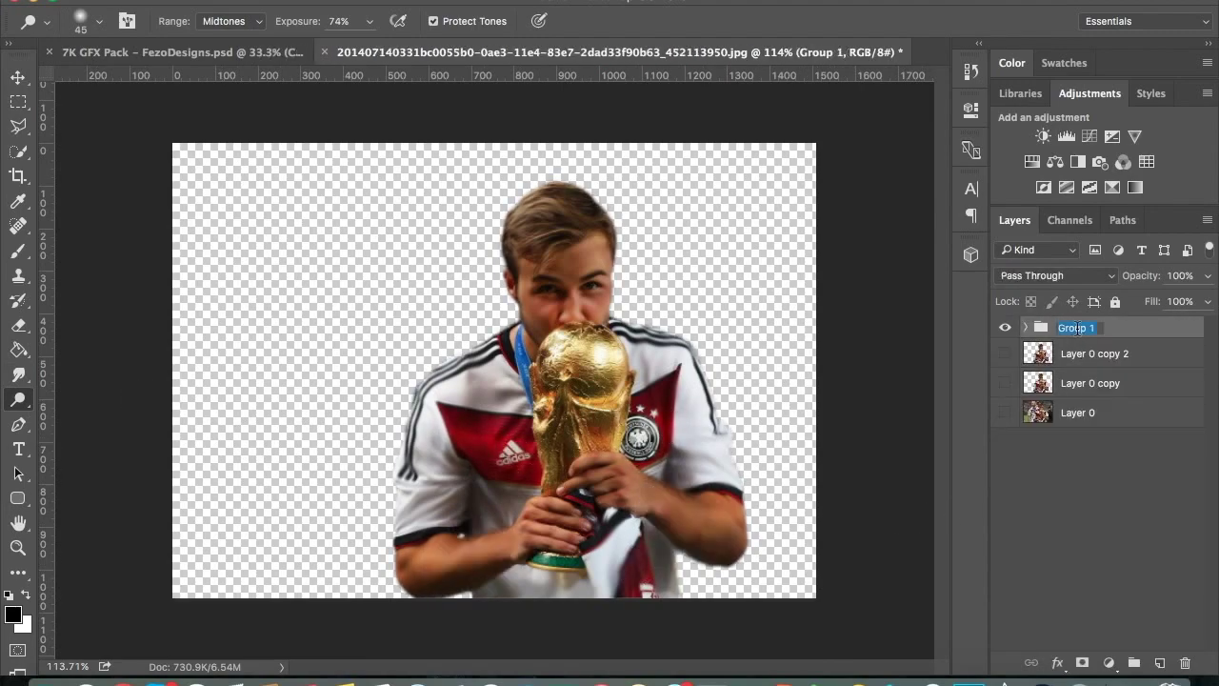
type("otze")
key("Return")
Step: Add a Hue/Saturation adjustment clipped to the Mario Gotze group, then begin a new document
left_click(1031, 161)
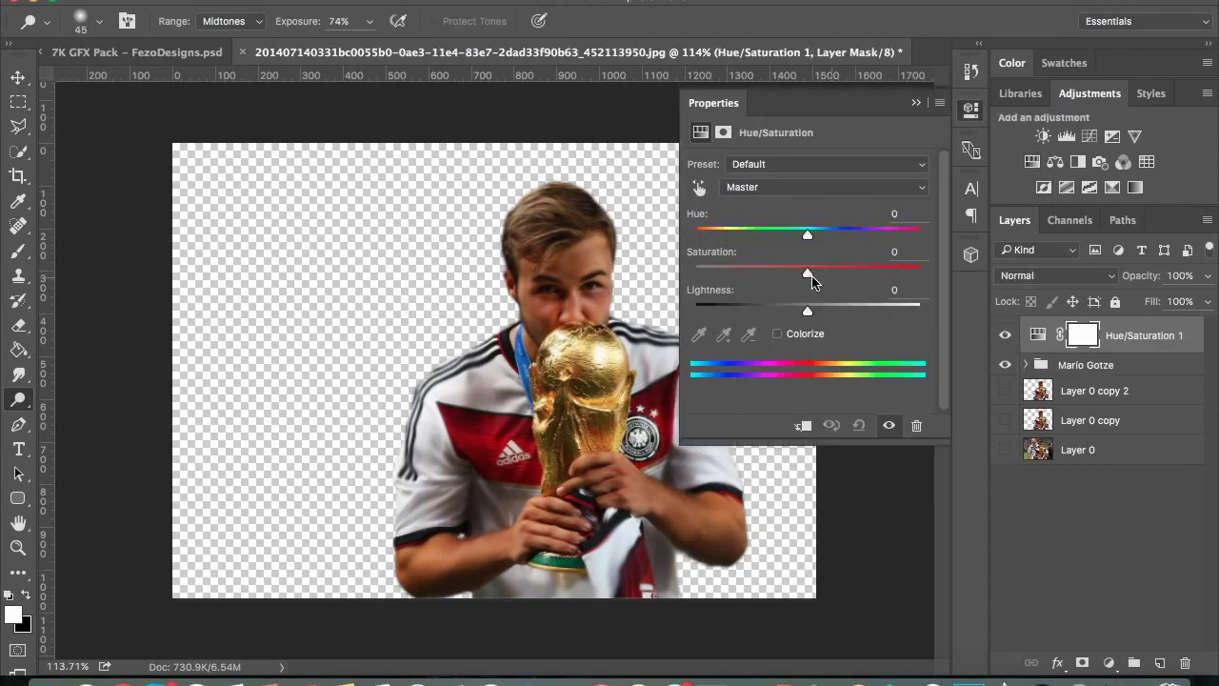
left_click(918, 107)
left_click(1138, 349, "alt")
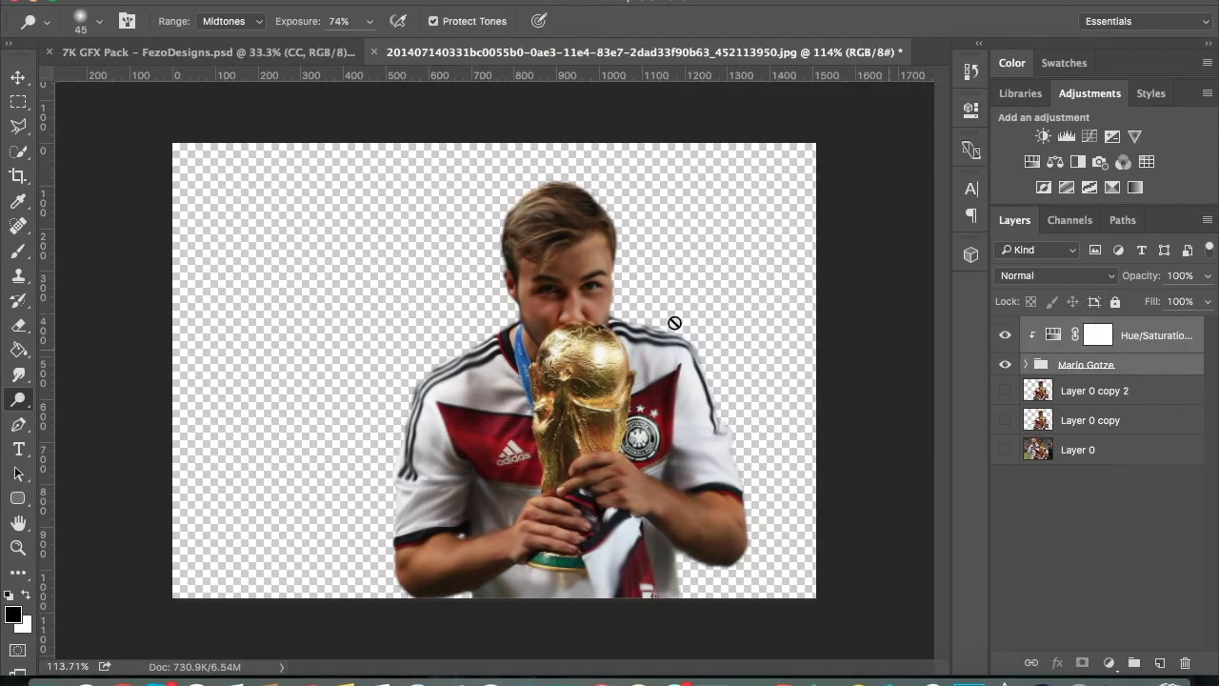
key("v")
key("ctrl+n")
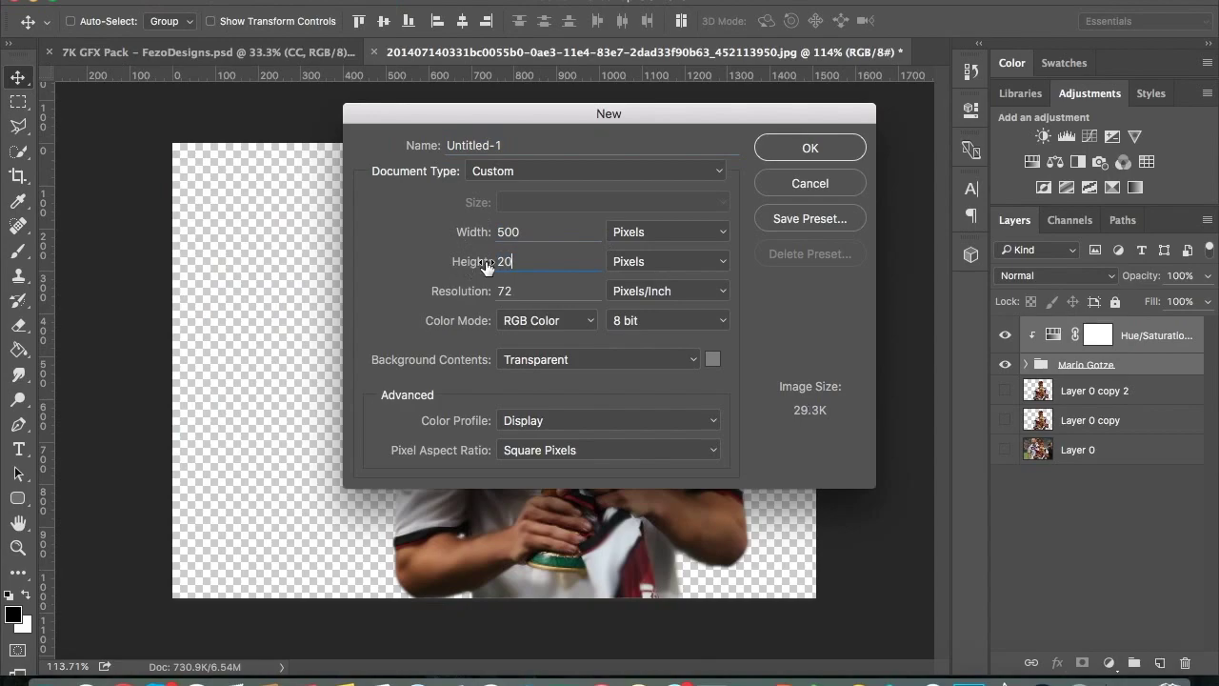
Step: Create the 500×200 document and add a white-filled layer named Blank Canvas
type("0")
key("Return")
key("ctrl+shift+alt+n")
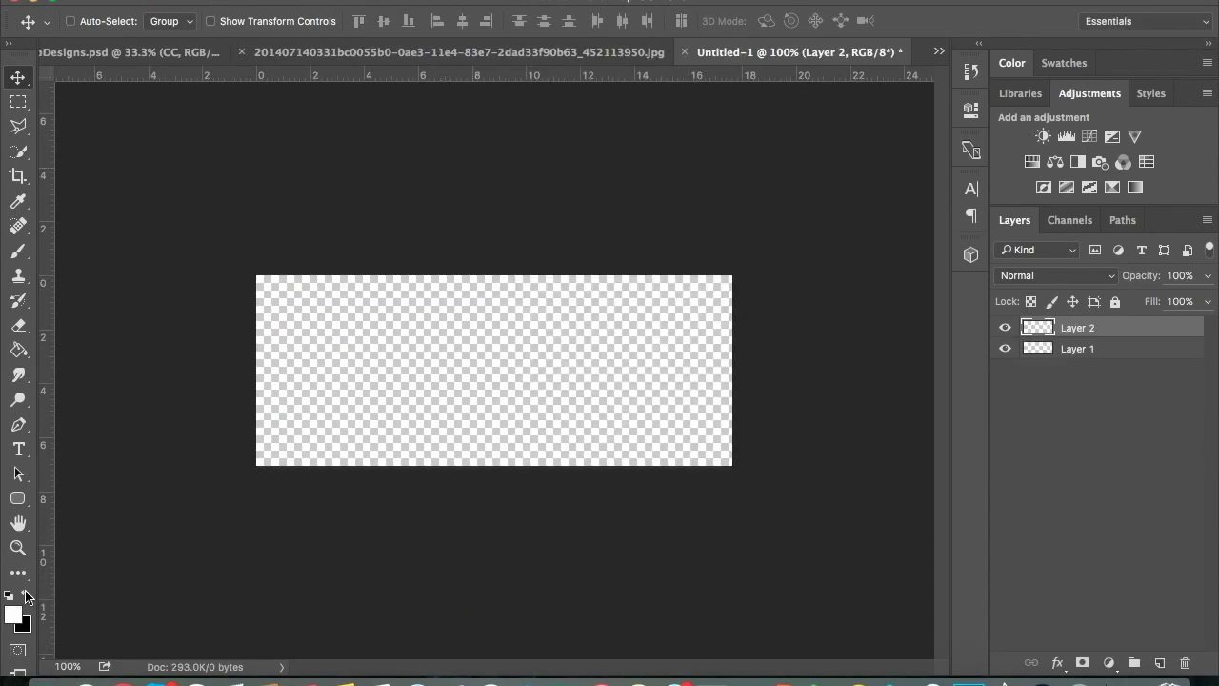
key("alt+BackSpace")
left_click_drag(1077, 349, 1185, 662)
double_click(1077, 327)
type("Blank Ca")
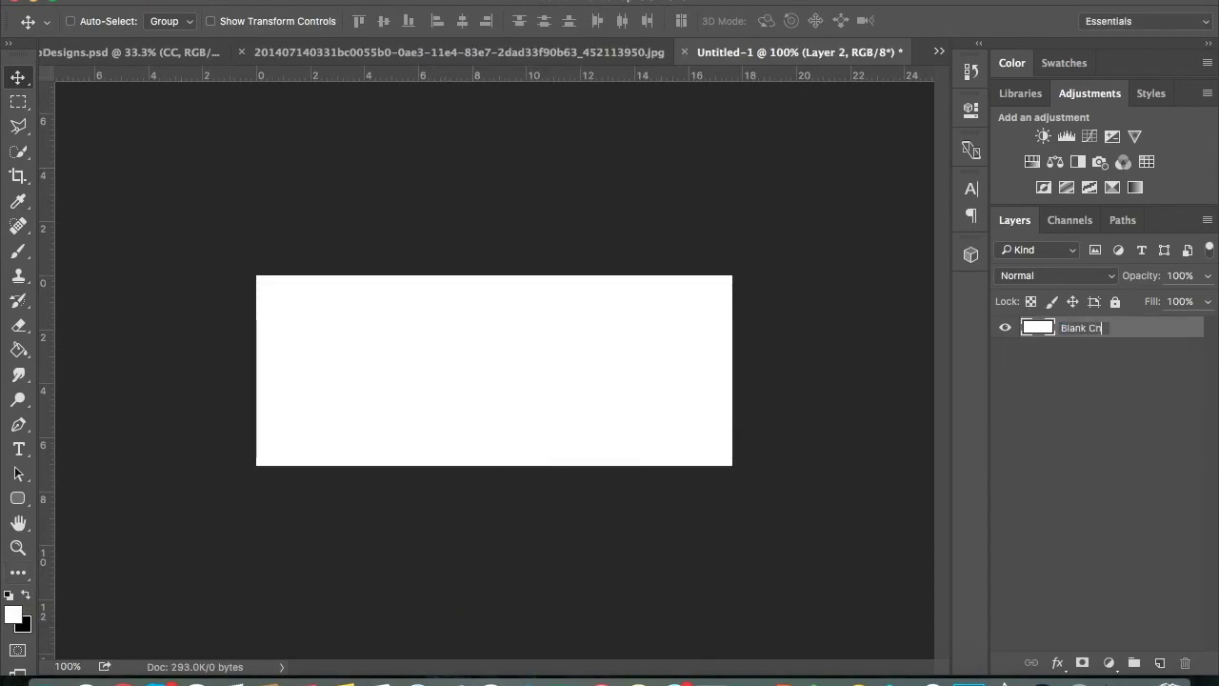
type("s")
key("Return")
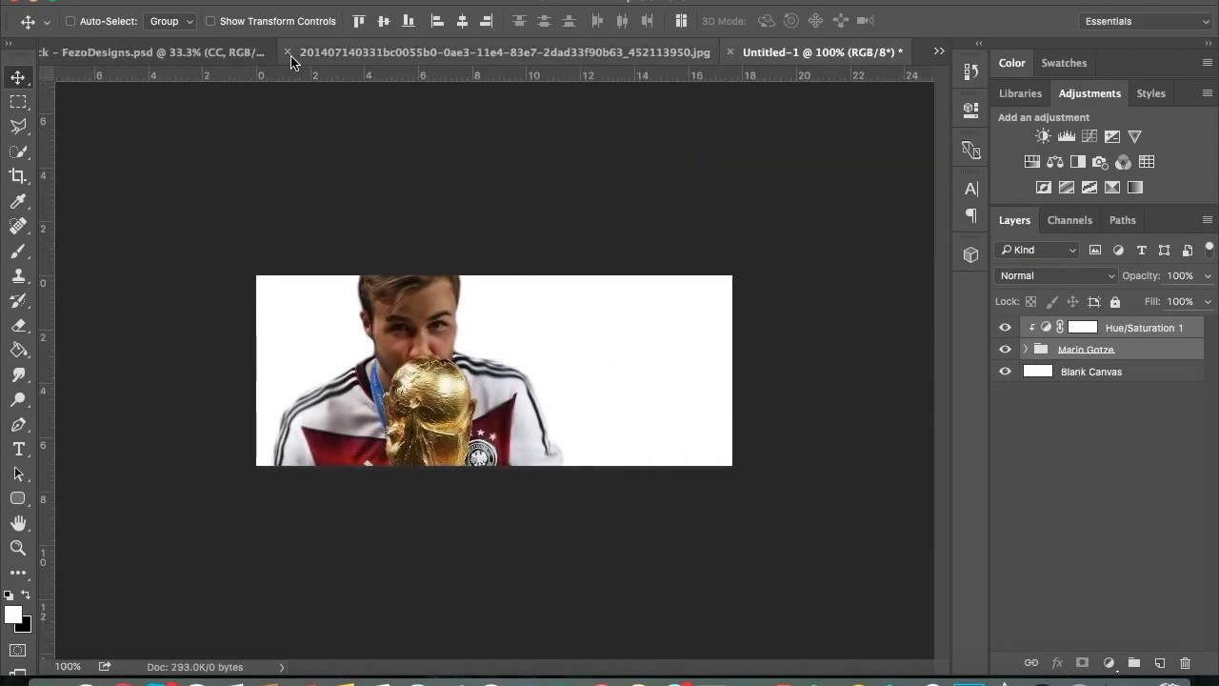
Step: Scale the player image down and centre it on the canvas
key("ctrl+t")
left_click_drag(254, 257, 334, 306)
left_click_drag(509, 539, 533, 463)
key("Return")
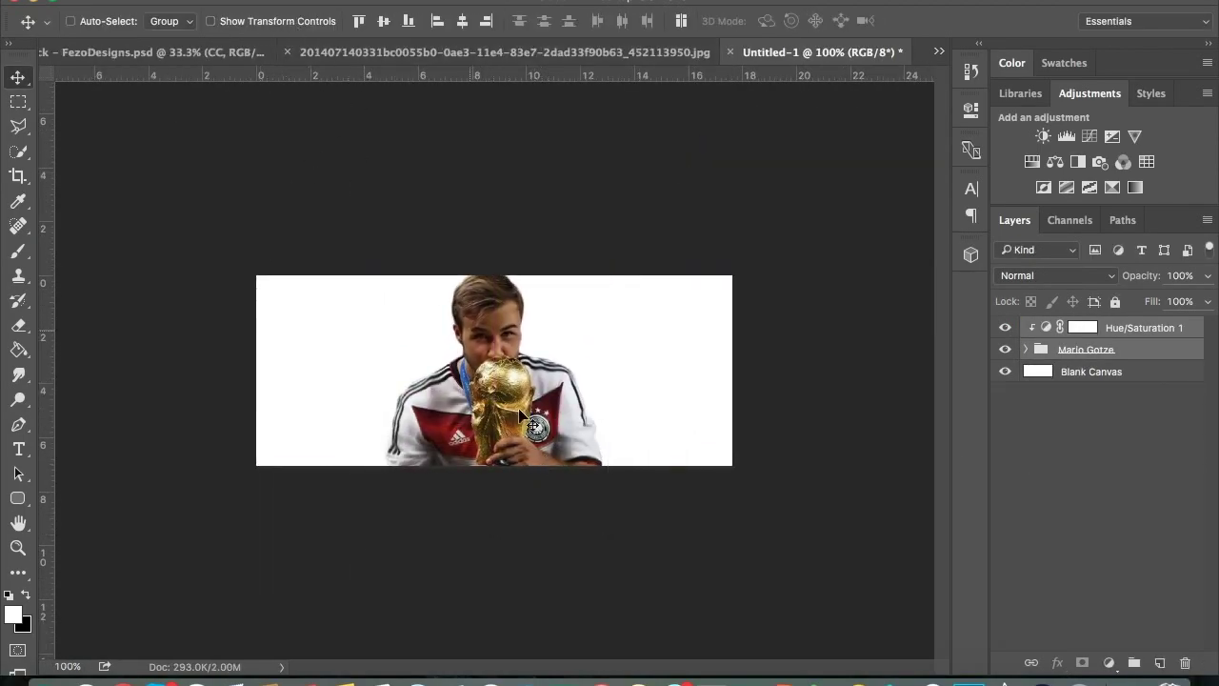
left_click_drag(522, 415, 522, 409)
Step: Fill the Blank Canvas layer with black and add an empty layer above it
left_click(1095, 372)
left_click(1076, 327)
left_click(1090, 372)
key("x")
key("alt+BackSpace")
key("ctrl+shift+alt+n")
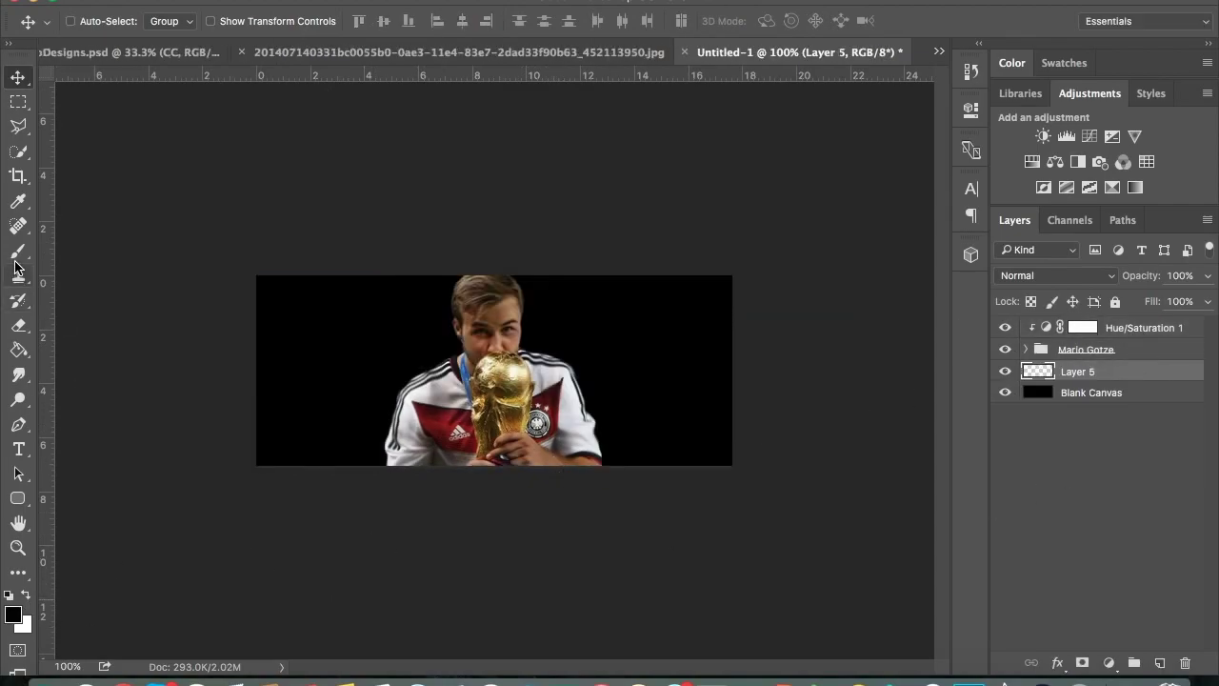
Step: Paint soft white glows behind the head and beside the player with a 200 px brush
key("b")
key("x")
key("bracketright")
left_click(490, 227)
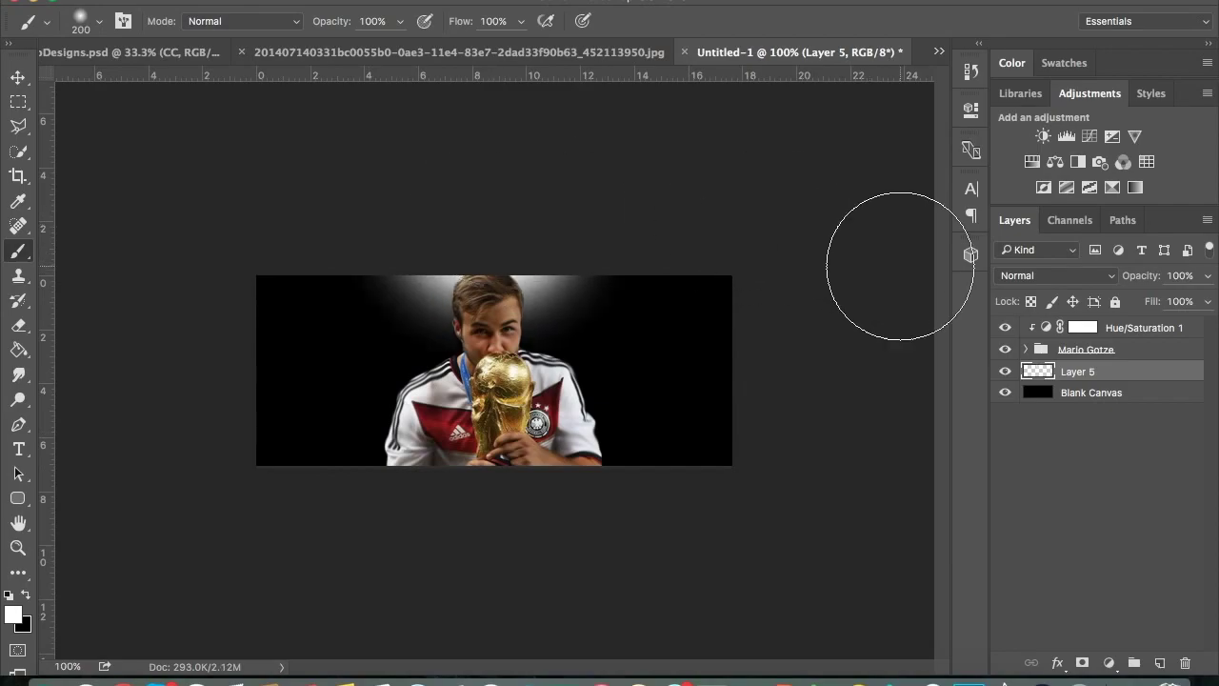
key("ctrl+shift+n")
key("Return")
left_click_drag(572, 441, 410, 400)
left_click(1129, 327)
Step: On new Layers 7 and 8, paint broad white glows at the top and bottom with a 400–500 brush
key("ctrl+shift+n")
key("Return")
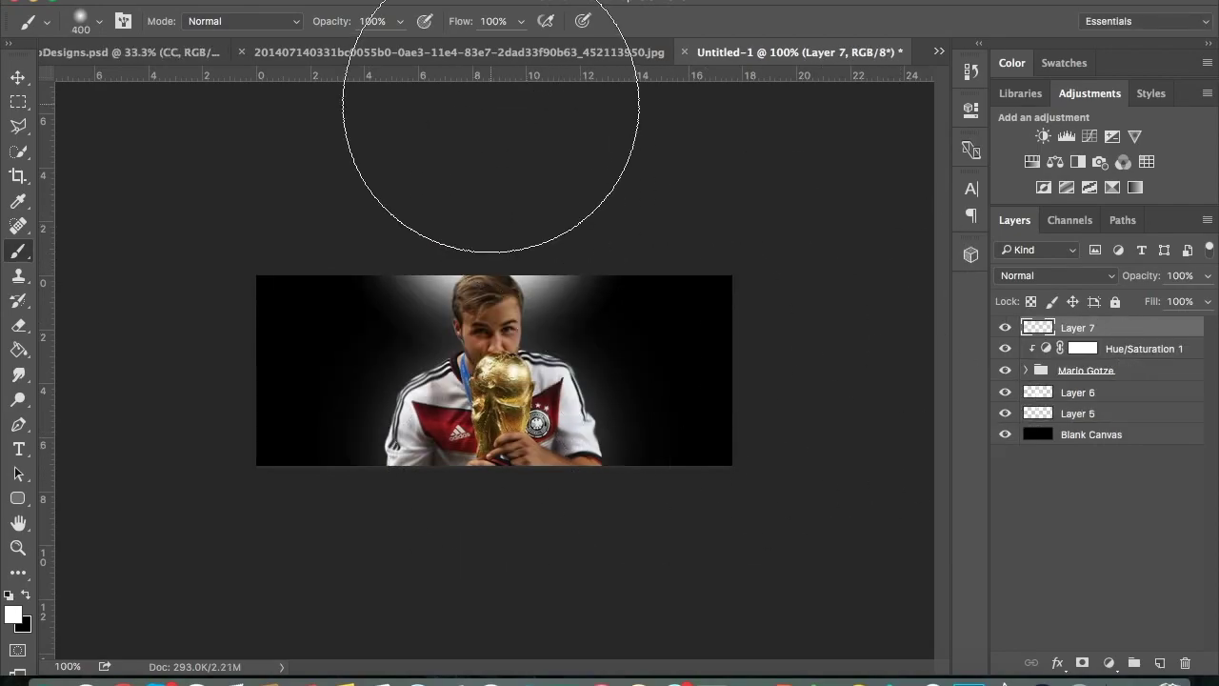
left_click_drag(491, 104, 561, 67)
key("ctrl+shift+n")
key("Return")
key("bracketright")
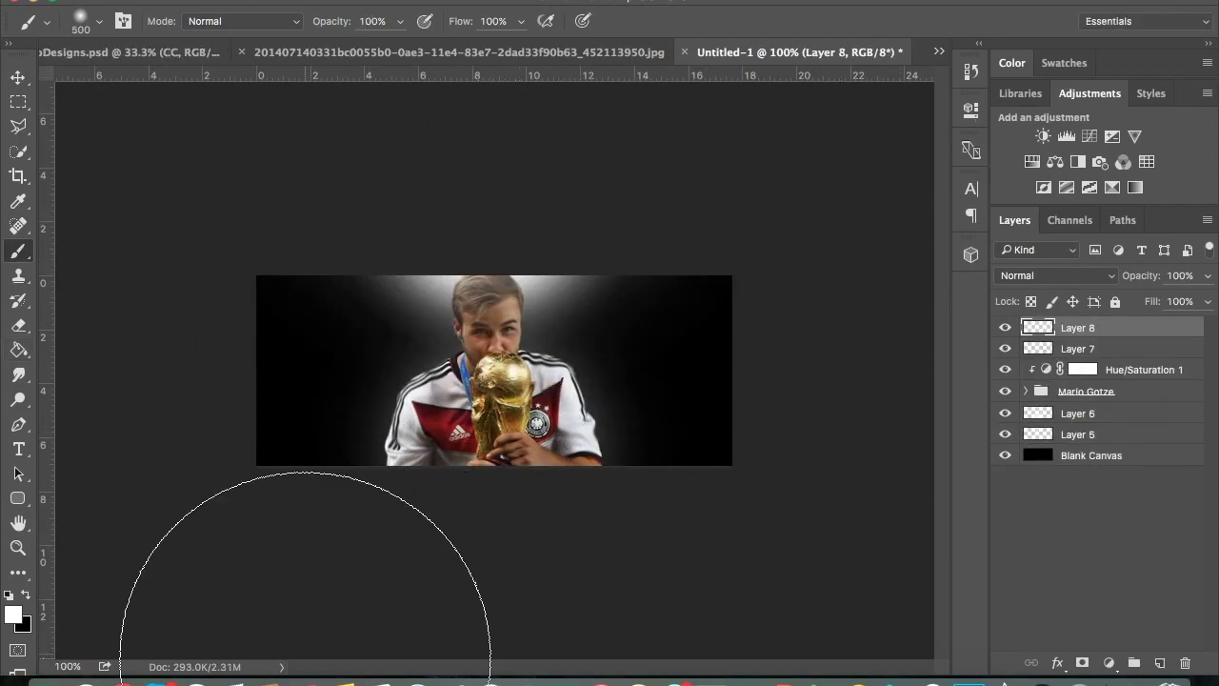
left_click_drag(304, 657, 593, 680)
key("bracketleft")
Step: Add Layer 9, adjust brush colour and size to 500, and reset the view zoom to 100%
key("ctrl+shift+n")
key("Return")
key("x")
scroll(240, 493, "down", 2)
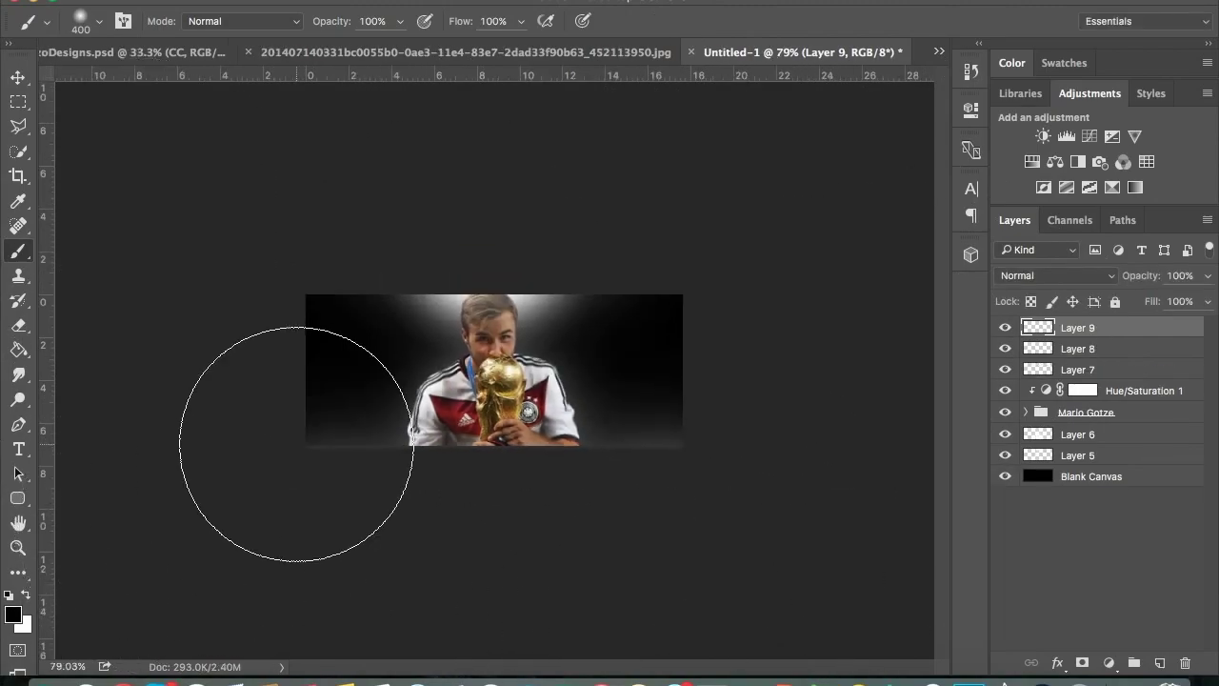
key("bracketright")
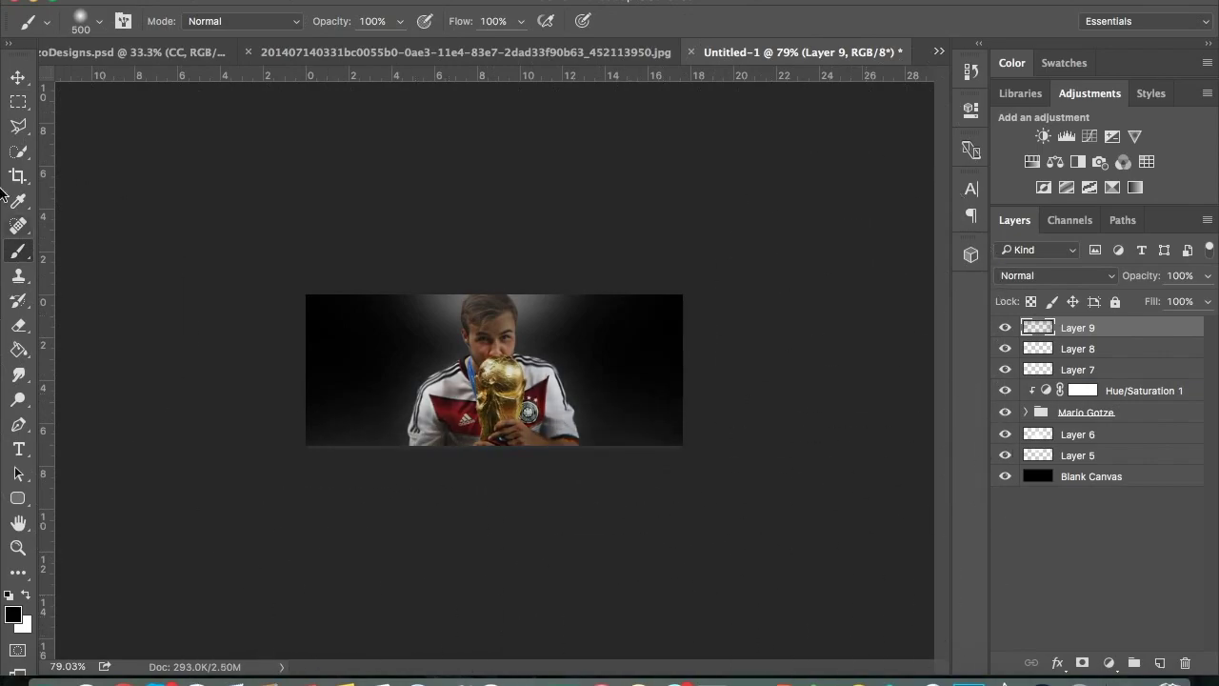
key("z")
left_click(147, 536)
key("v")
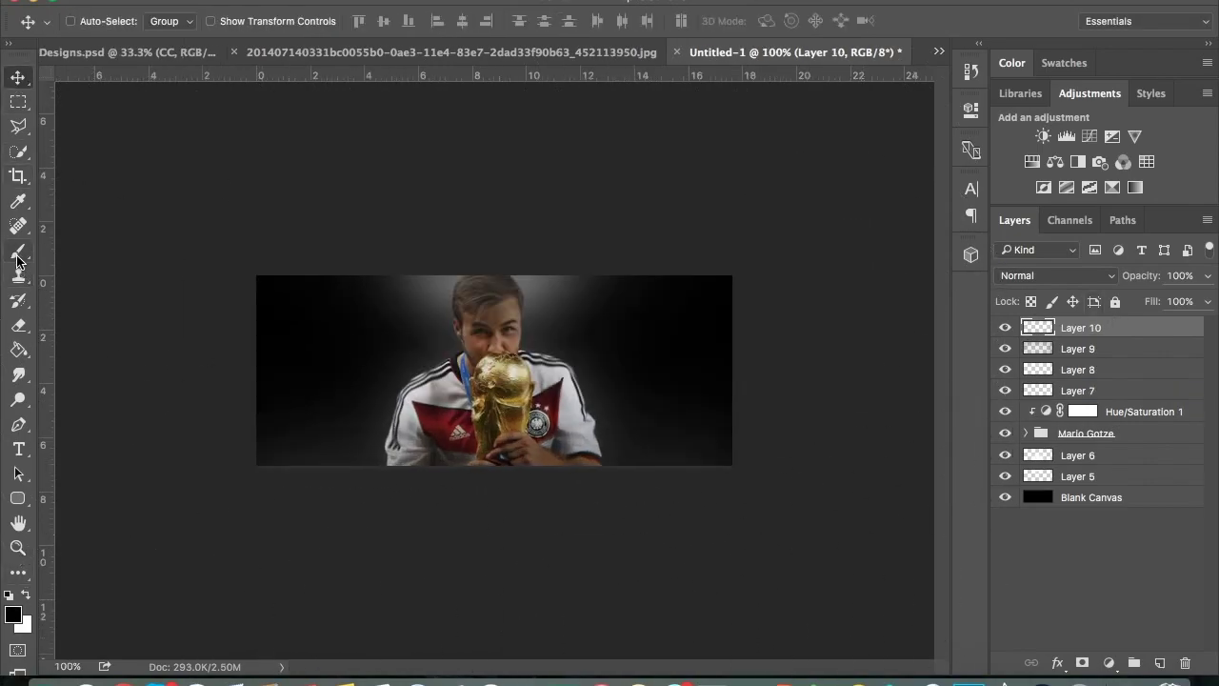
left_click(17, 257)
key("x")
scroll(490, 121, "down", 2)
key("v")
key("z")
left_click(909, 457)
Step: Toggle Layers 8 and 6 to compare the glow, then group Layer 6 through Layer 10
left_click(1004, 369)
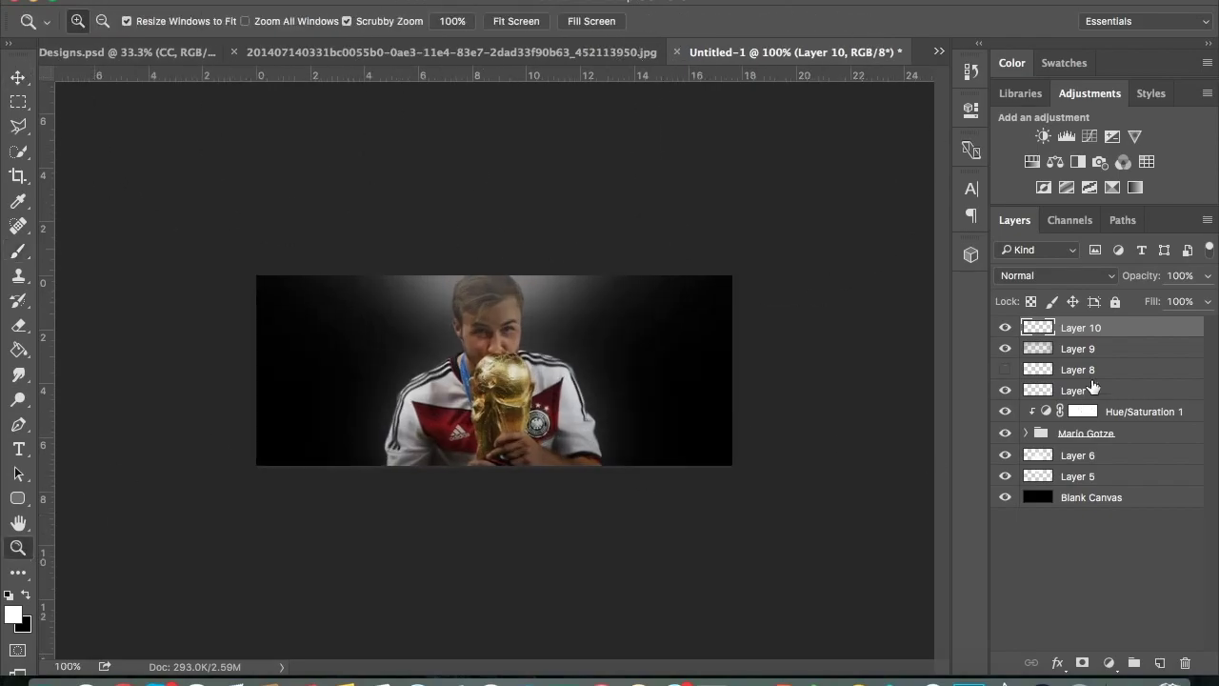
left_click(1004, 455)
left_click(1105, 457)
left_click(1078, 391)
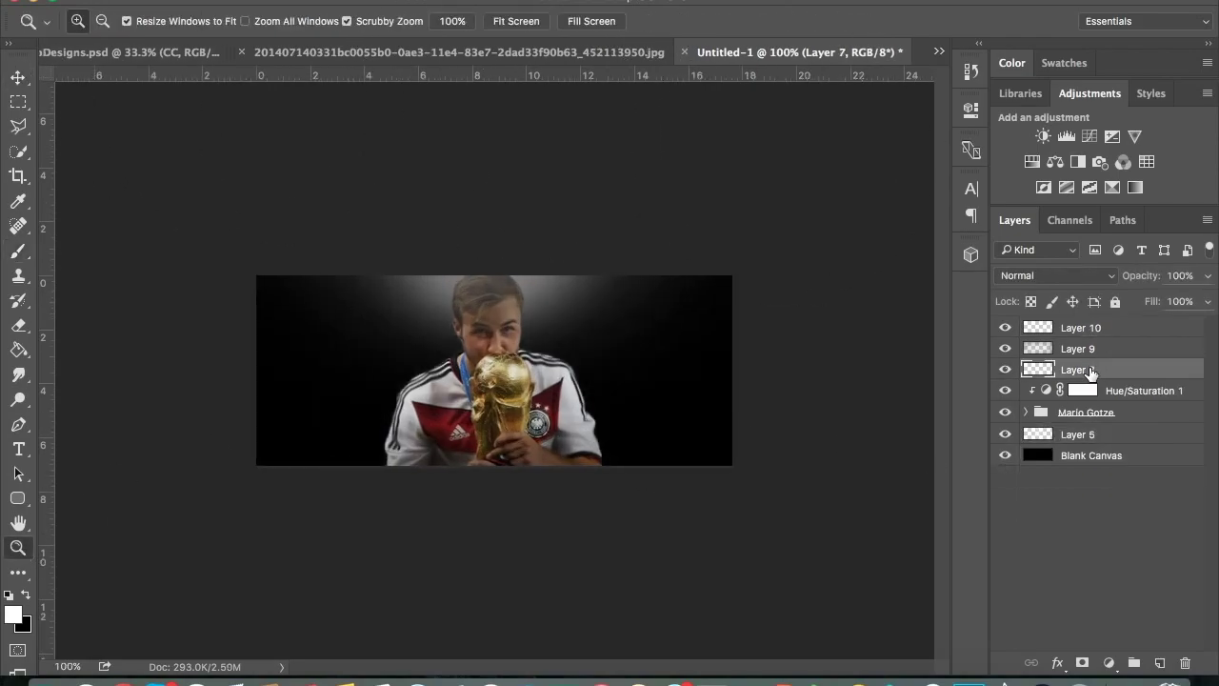
left_click(1095, 327, "shift")
key("ctrl+g")
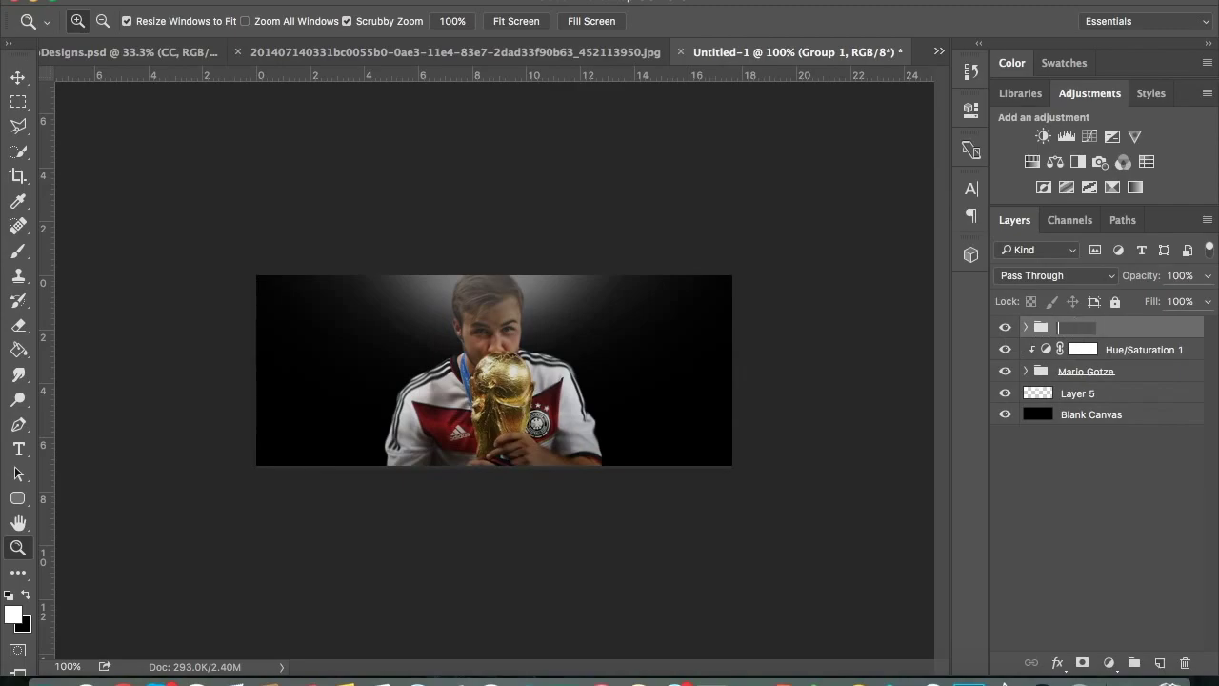
Step: Name the glow group Brush Shadowing/Lighting and group Layer 5 as Behind Rending Lighting
type("Brush Shadowing")
key("Return")
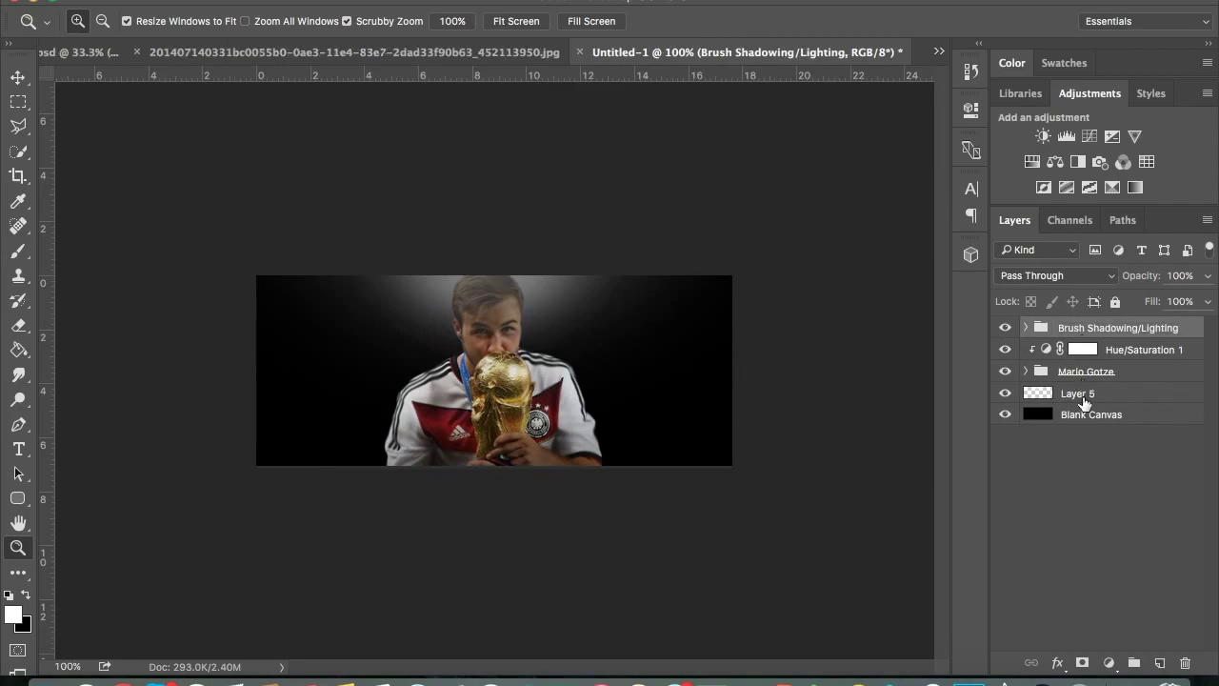
left_click(1084, 393)
key("ctrl+g")
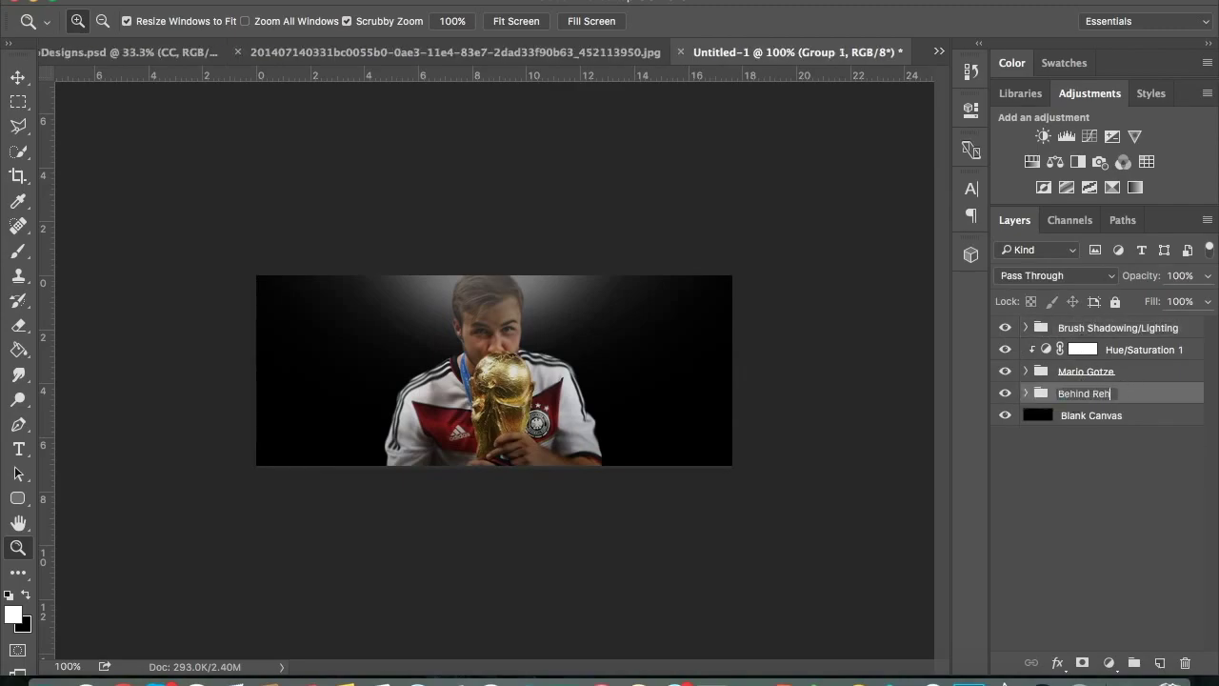
type("ding Lighting")
key("Return")
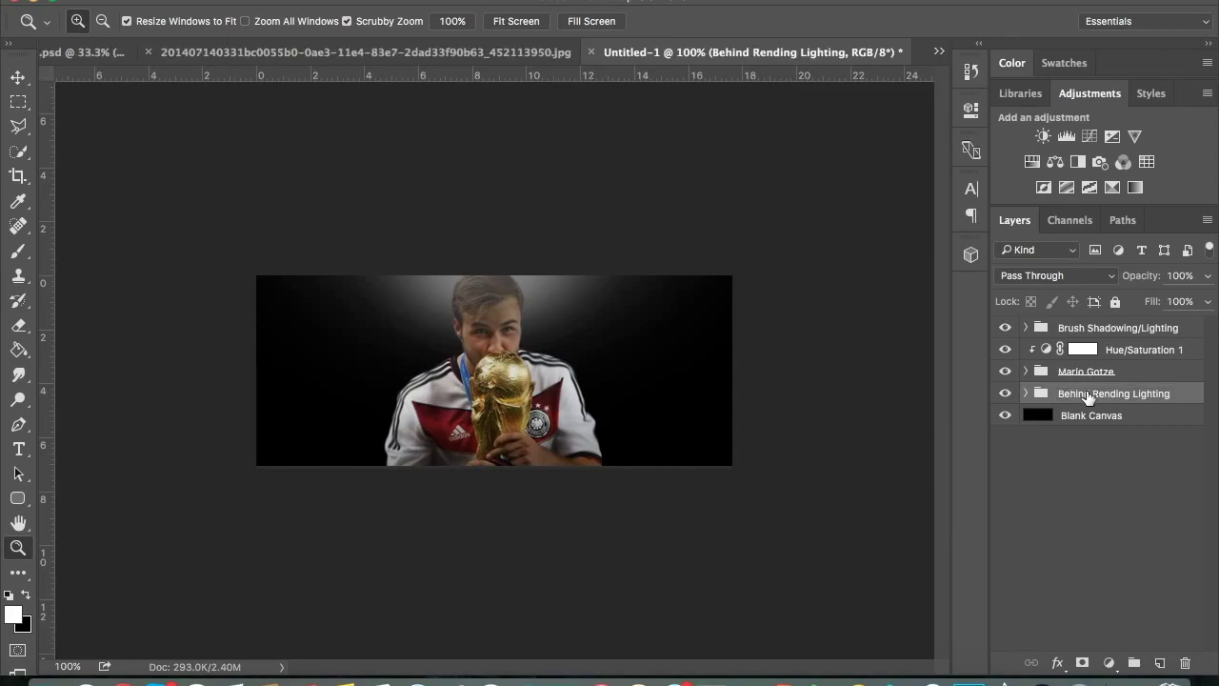
left_click(1128, 329)
Step: Apply a 3.8-pixel Gaussian Blur to a copy of Layer 0 copy 3 in the Mario Gotze group
left_click(1025, 371)
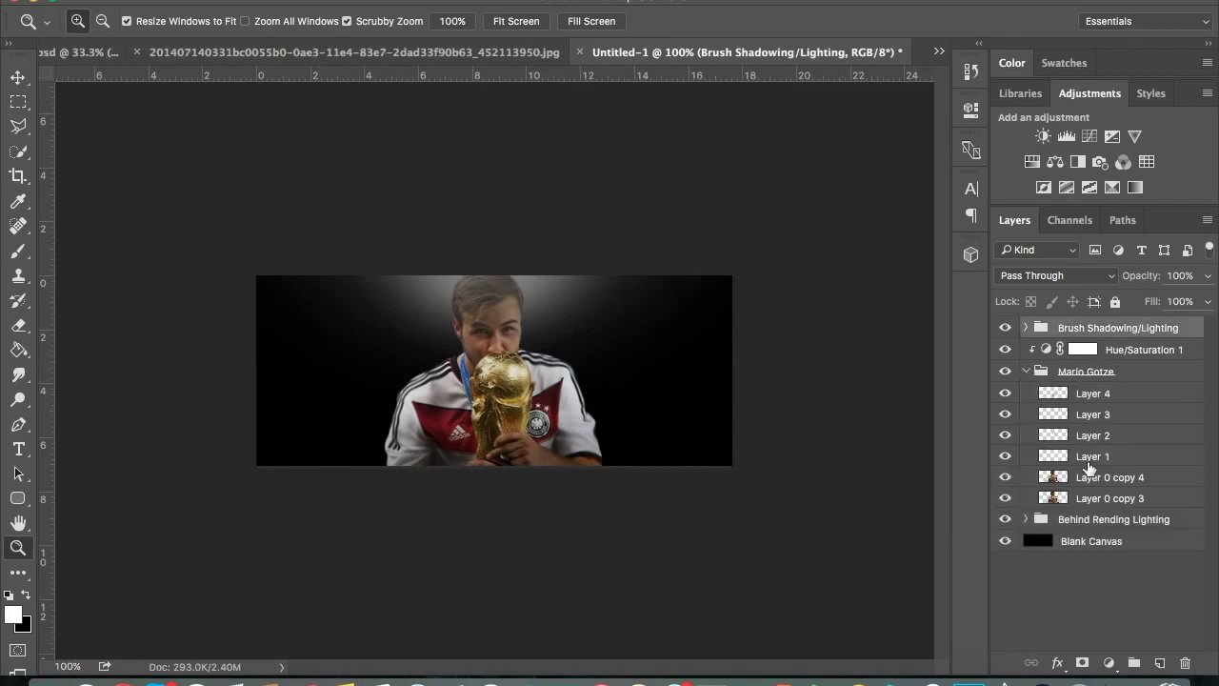
left_click(1108, 501)
left_click(1102, 518)
left_click(756, 272)
left_click_drag(891, 392, 887, 393)
key("Return")
mouse_move(762, 310)
left_click(1109, 498)
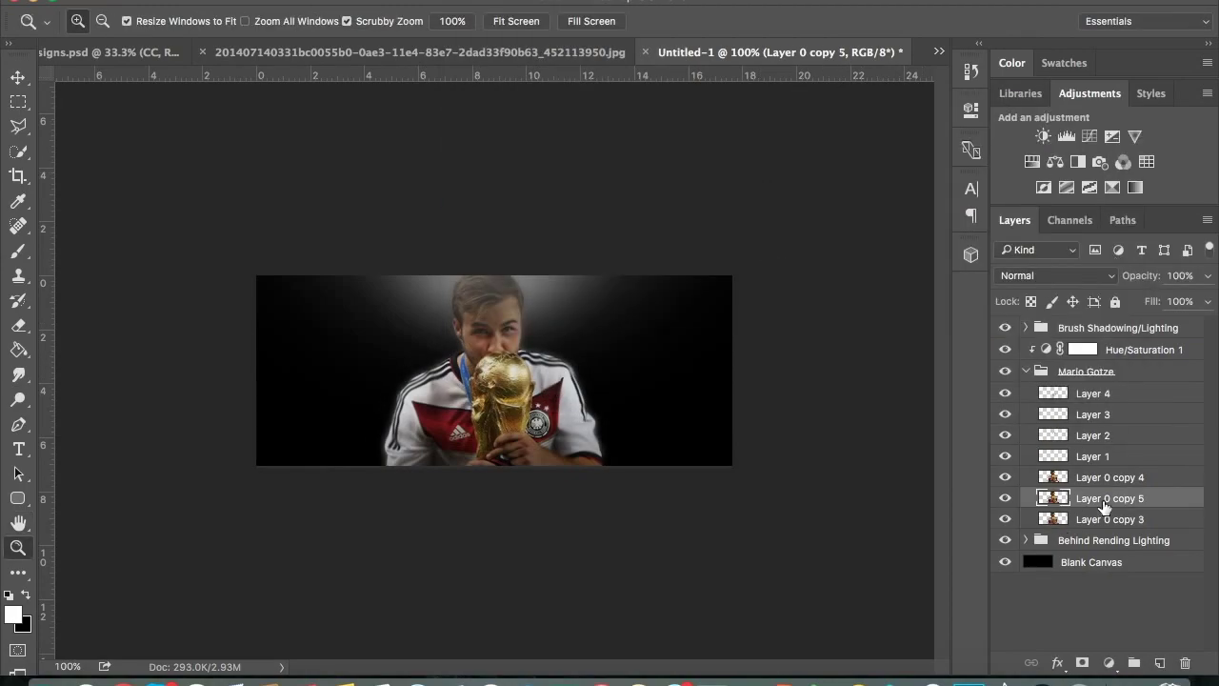
Step: Apply a Motion Blur with distance 45 to the player copy, then collapse the Mario Gotze group
left_click(747, 307)
left_click_drag(885, 482, 891, 479)
left_click(1061, 249)
key("Return")
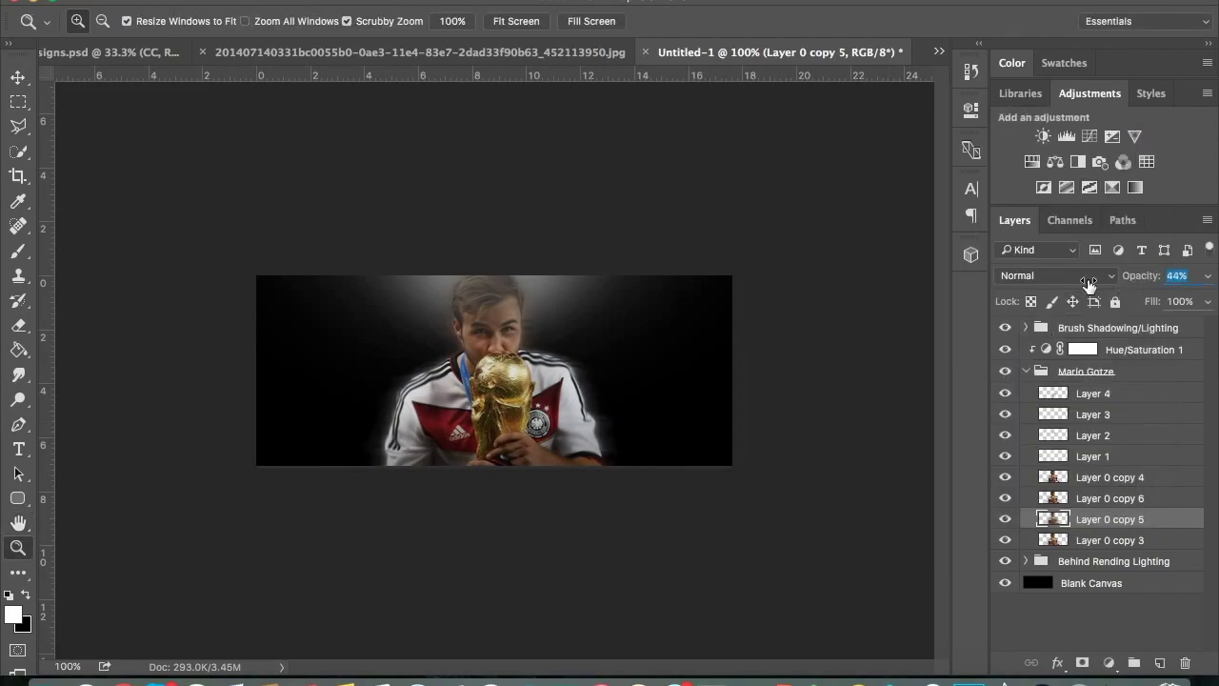
left_click(1025, 371)
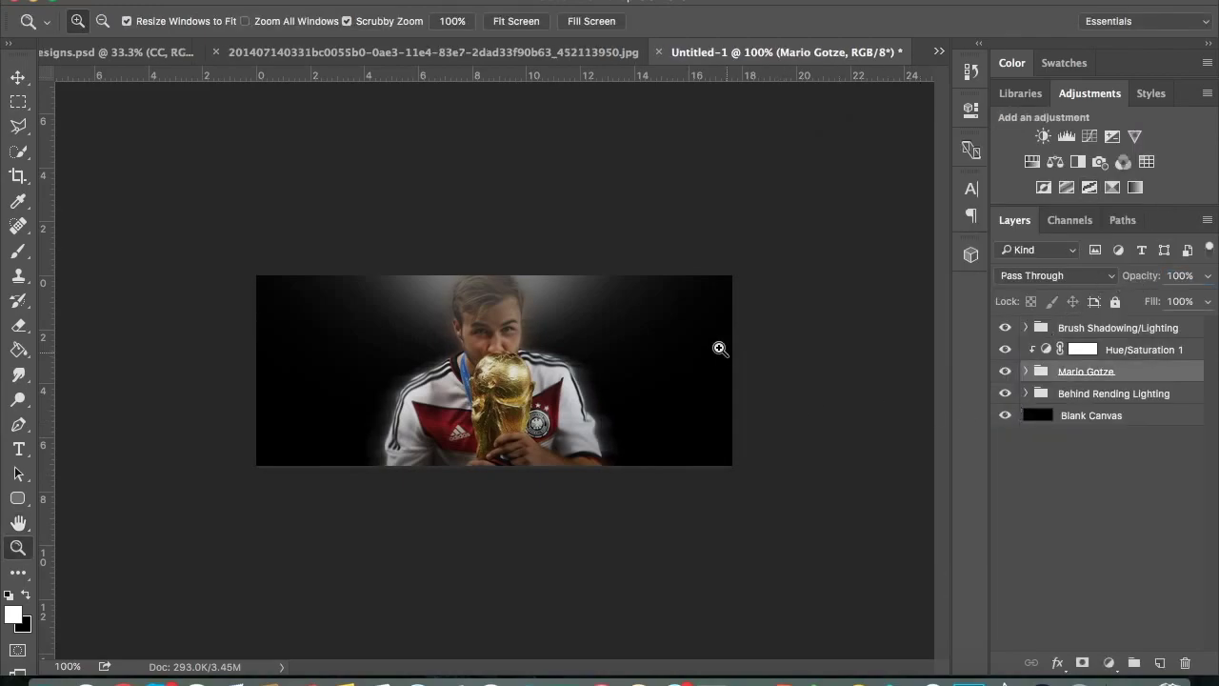
left_click(1026, 371)
left_click(1133, 350)
key("ctrl+shift+n")
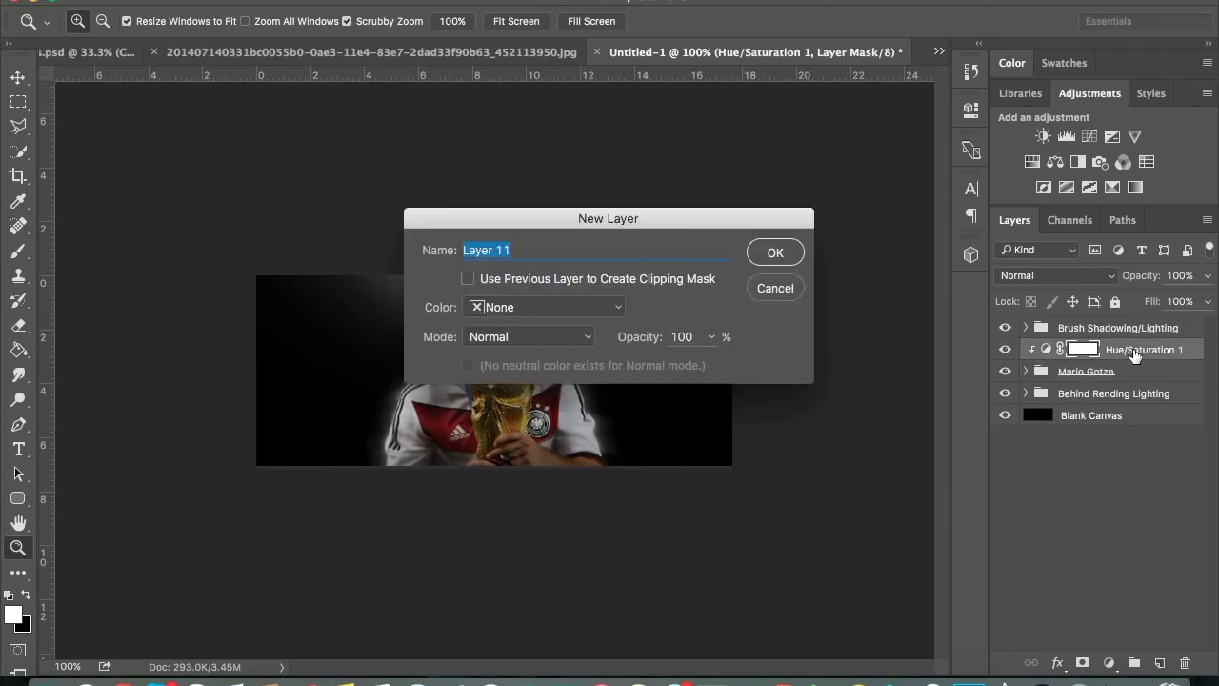
Step: On new Layer 11, paint colouring inside the player's outline selection, then deselect
key("Return")
left_click(1025, 393)
left_click(17, 250)
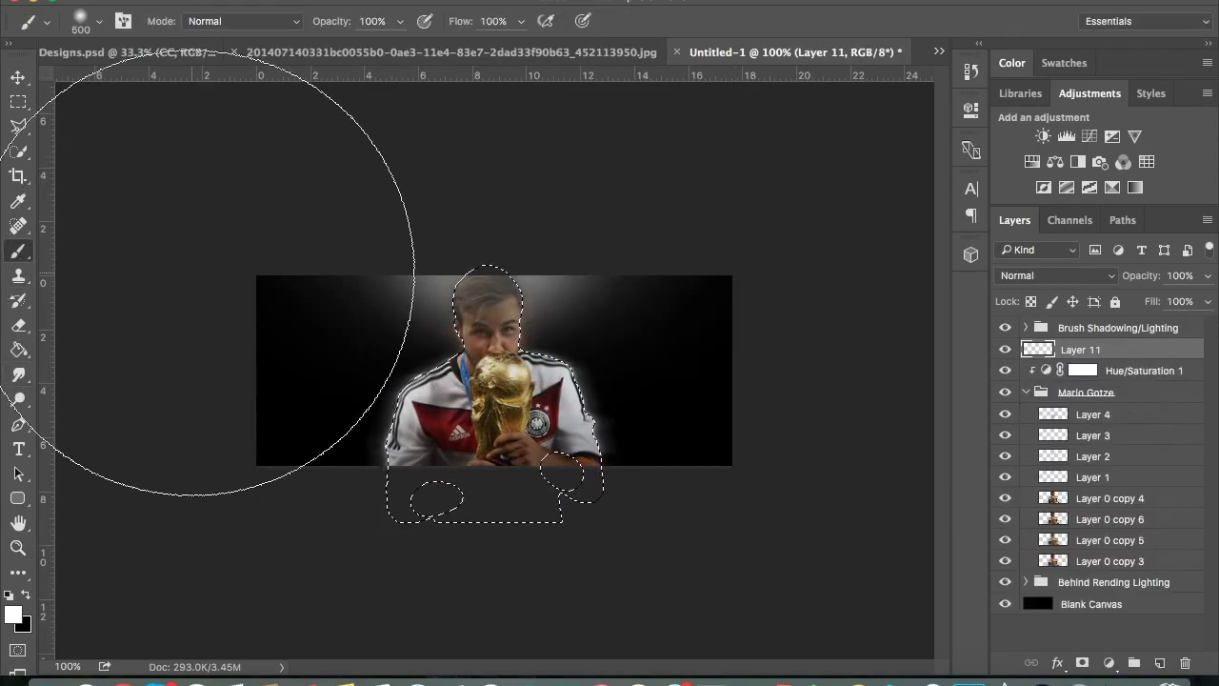
key("x")
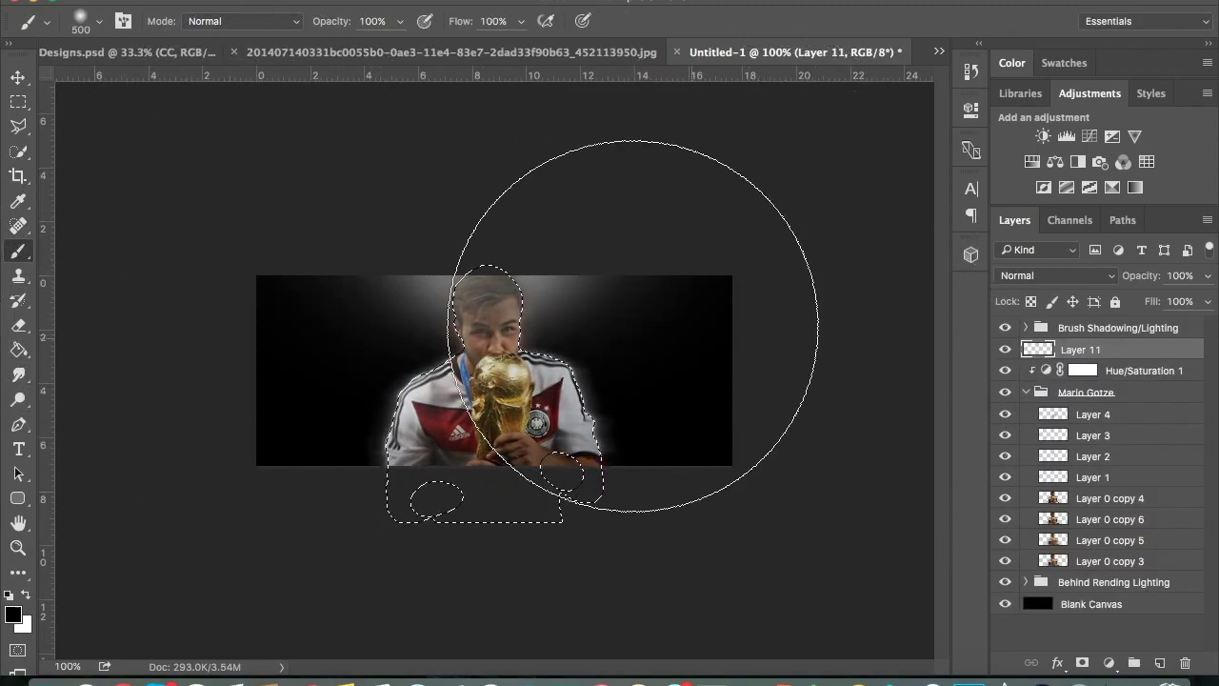
key("ctrl+d")
key("v")
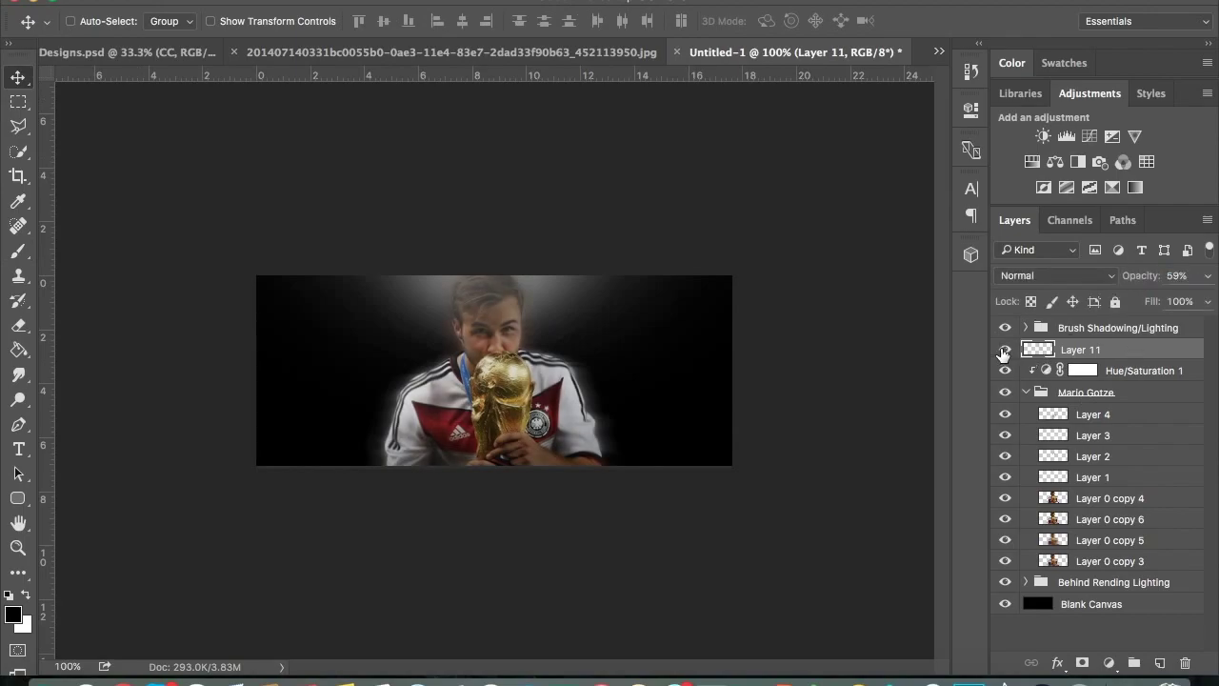
left_click(1025, 392)
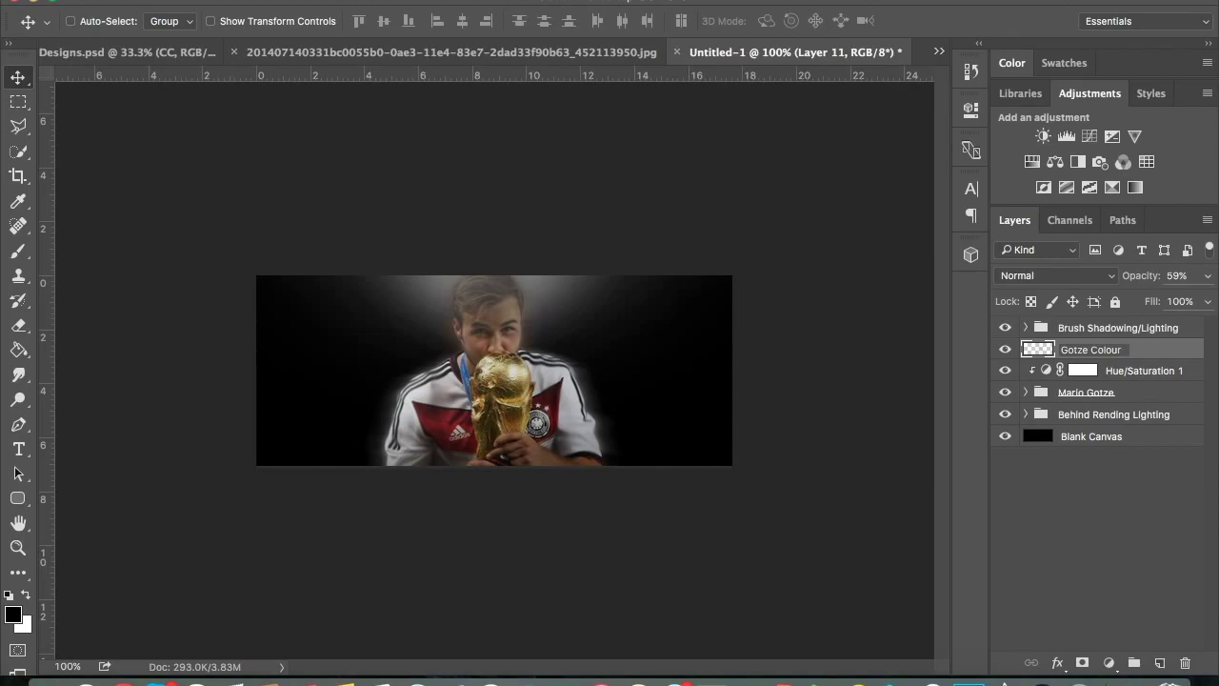
Step: Rename Layer 11 Gotze Colouring and expand the Smoke group in the 7K GFX Pack document
type("ing")
key("Return")
left_click(1097, 330)
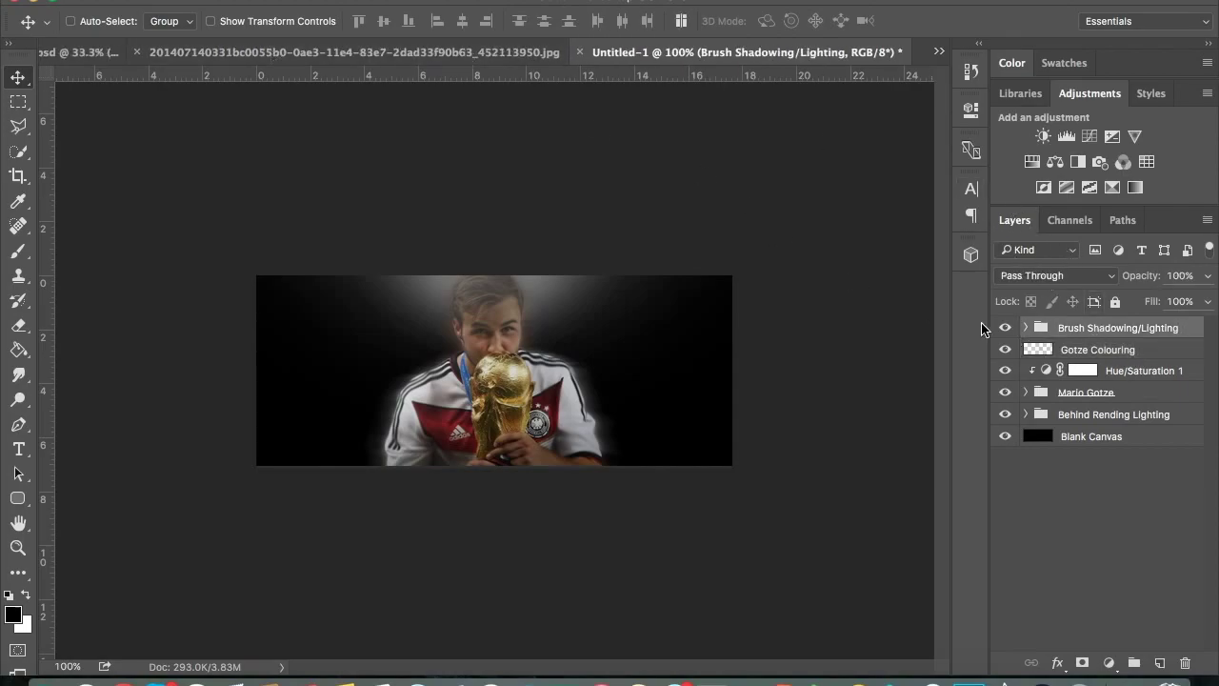
key("ctrl+Tab")
left_click(1025, 371)
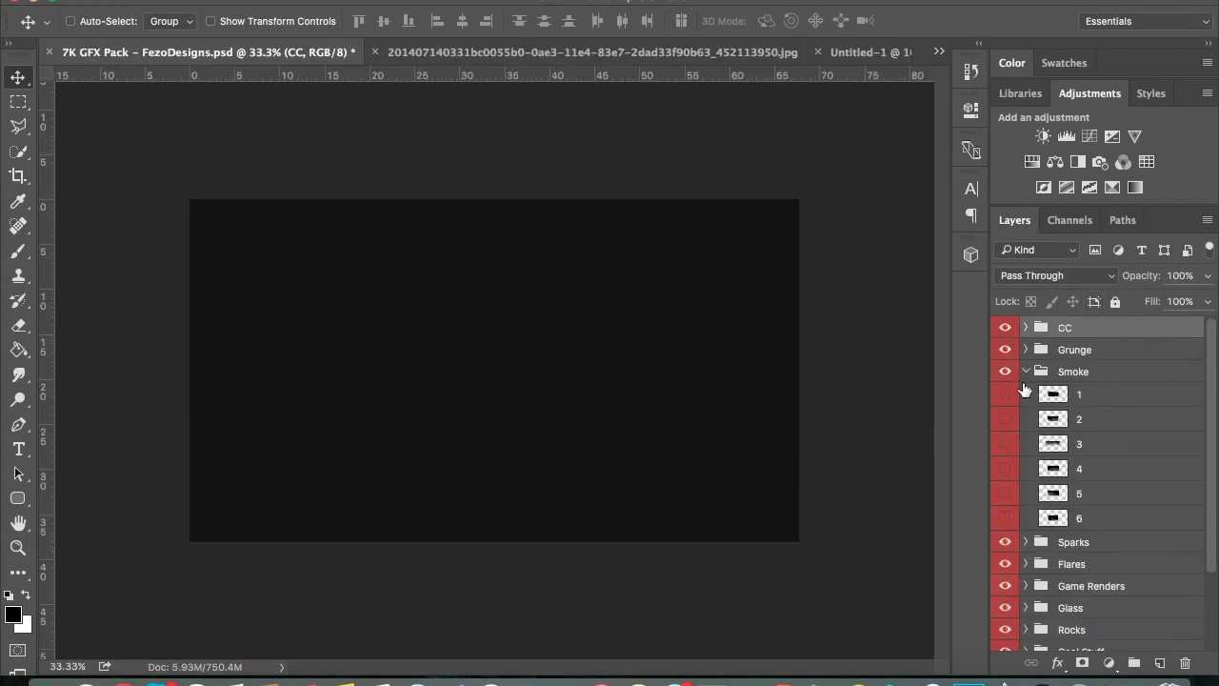
Step: Bring smoke layer 2 into the Untitled-1 banner and position it
left_click(1005, 418)
left_click(1048, 419)
left_click_drag(521, 373, 691, 280)
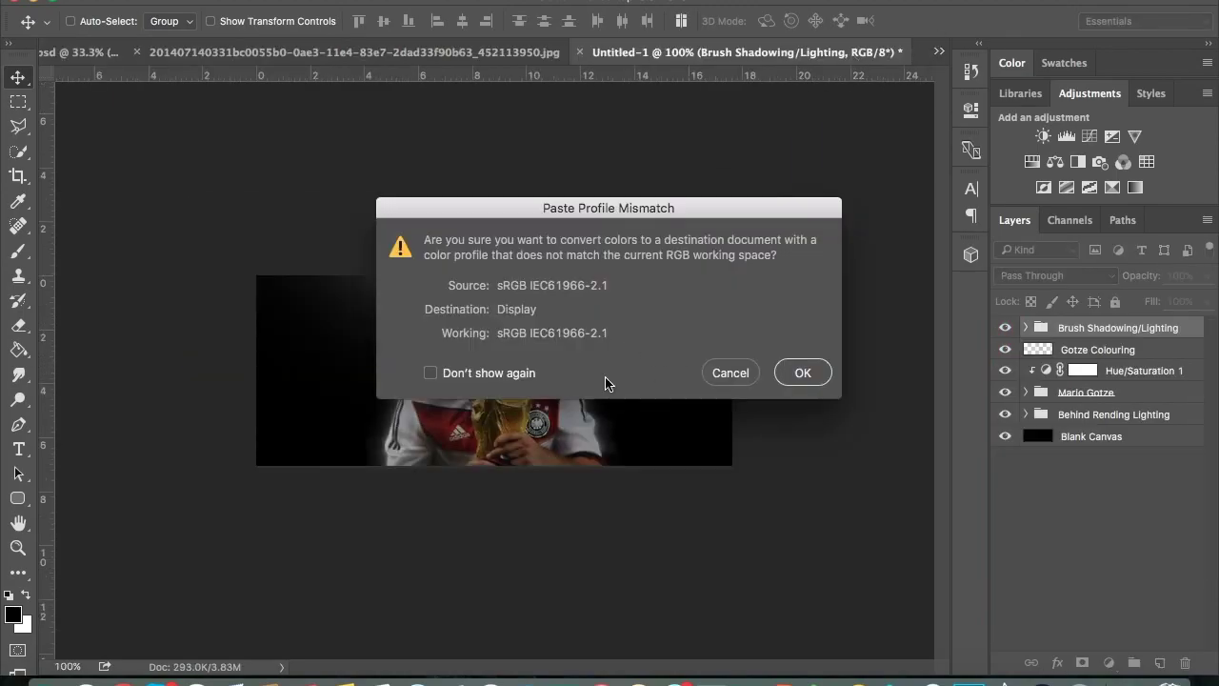
key("Return")
left_click_drag(653, 394, 721, 444)
Step: Colorize the smoke gold with Hue 59 and shift it to the right side
key("ctrl+u")
left_click(1143, 422)
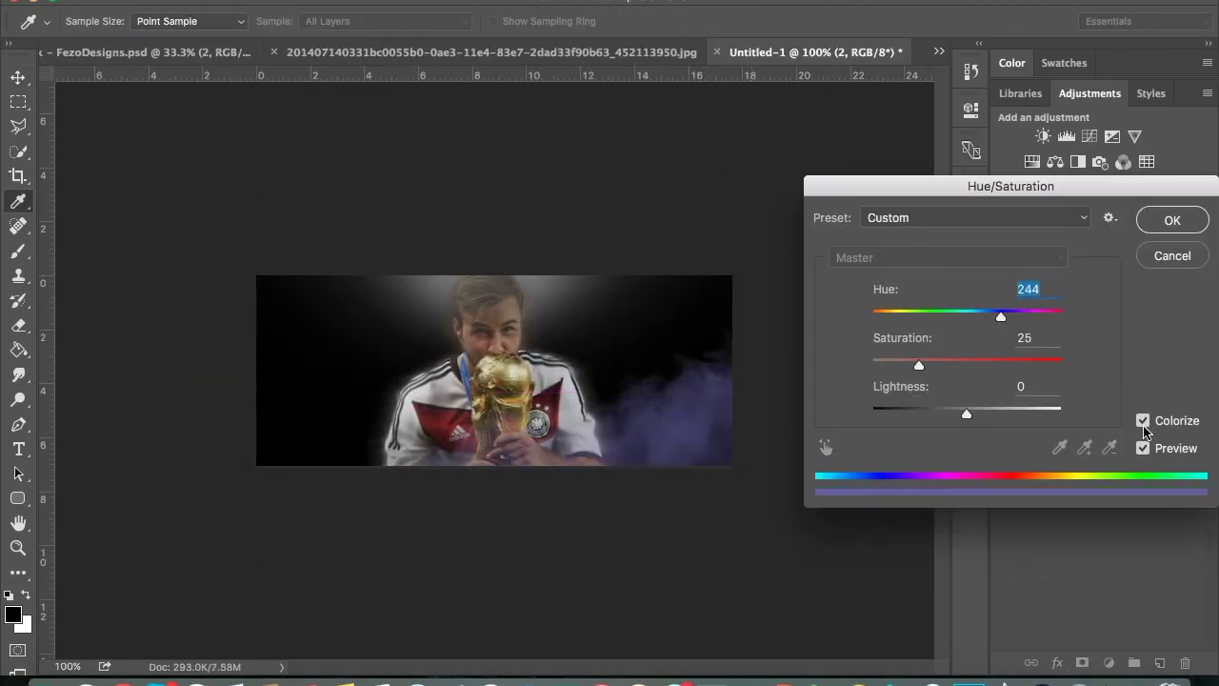
left_click(904, 312)
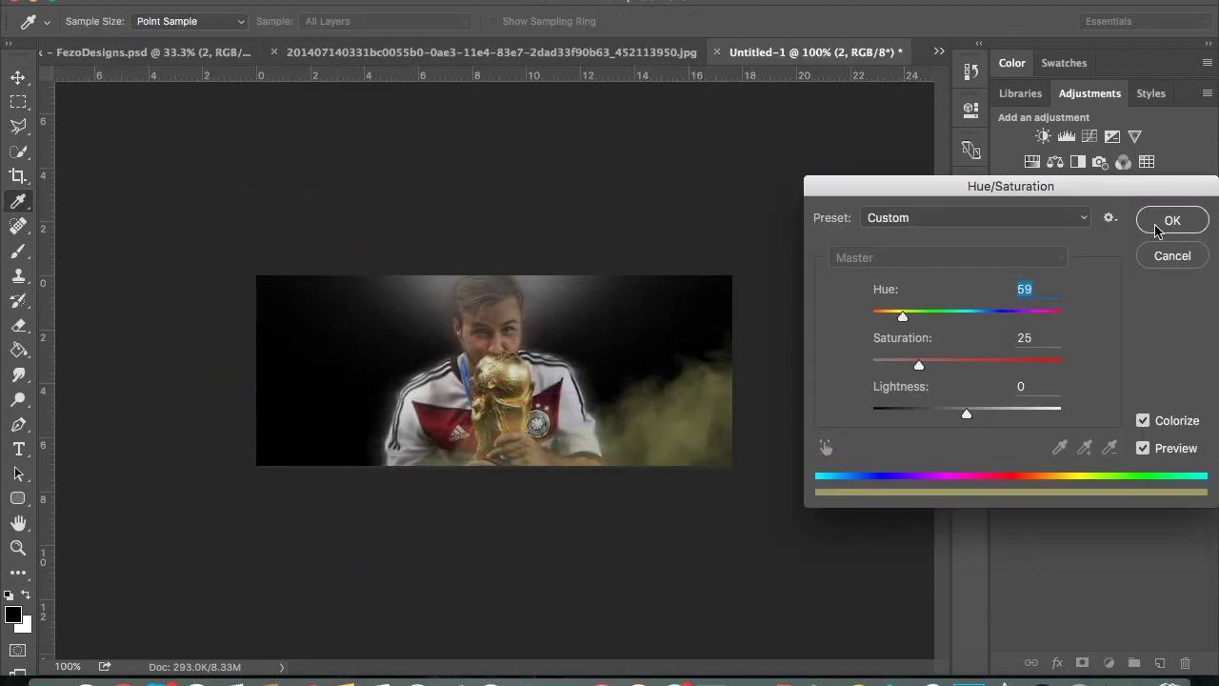
left_click(1156, 229)
key("v")
mouse_move(794, 506)
left_mouse_down()
mouse_move(710, 458)
mouse_move(776, 490)
left_mouse_up()
Step: Duplicate the smoke, flip the copy horizontally, and place it on the left
left_click_drag(695, 510, 729, 506)
left_click(214, 2)
mouse_move(245, 378)
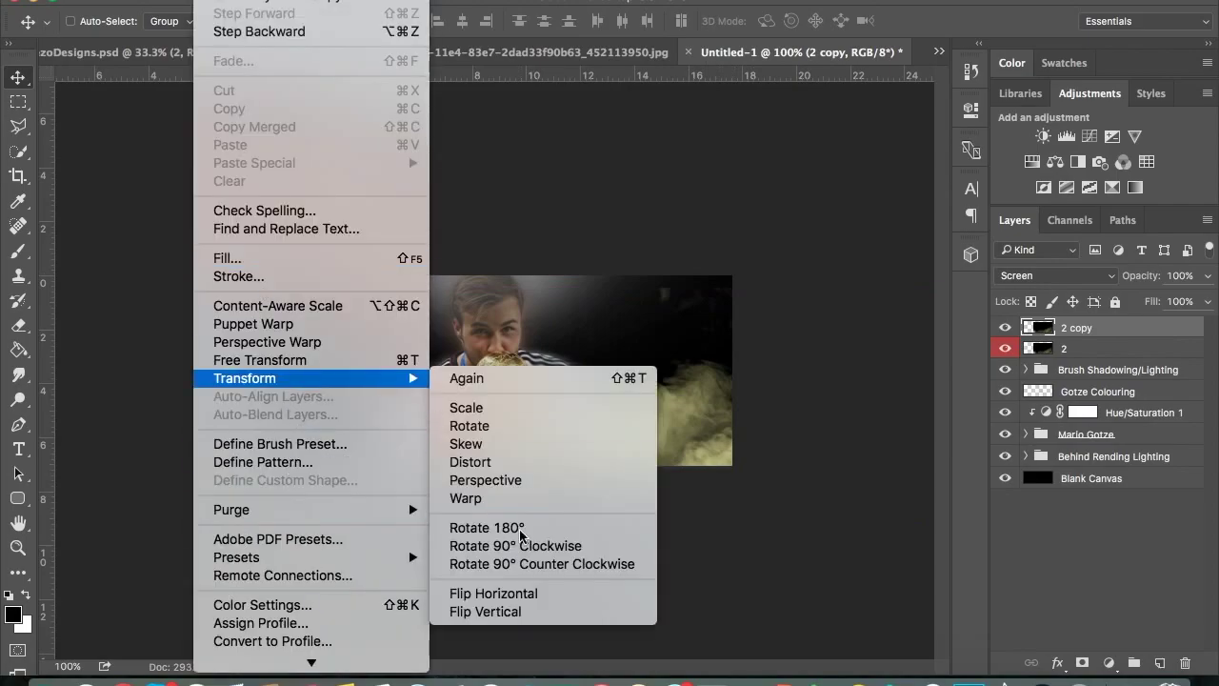
left_click_drag(653, 517, 343, 503)
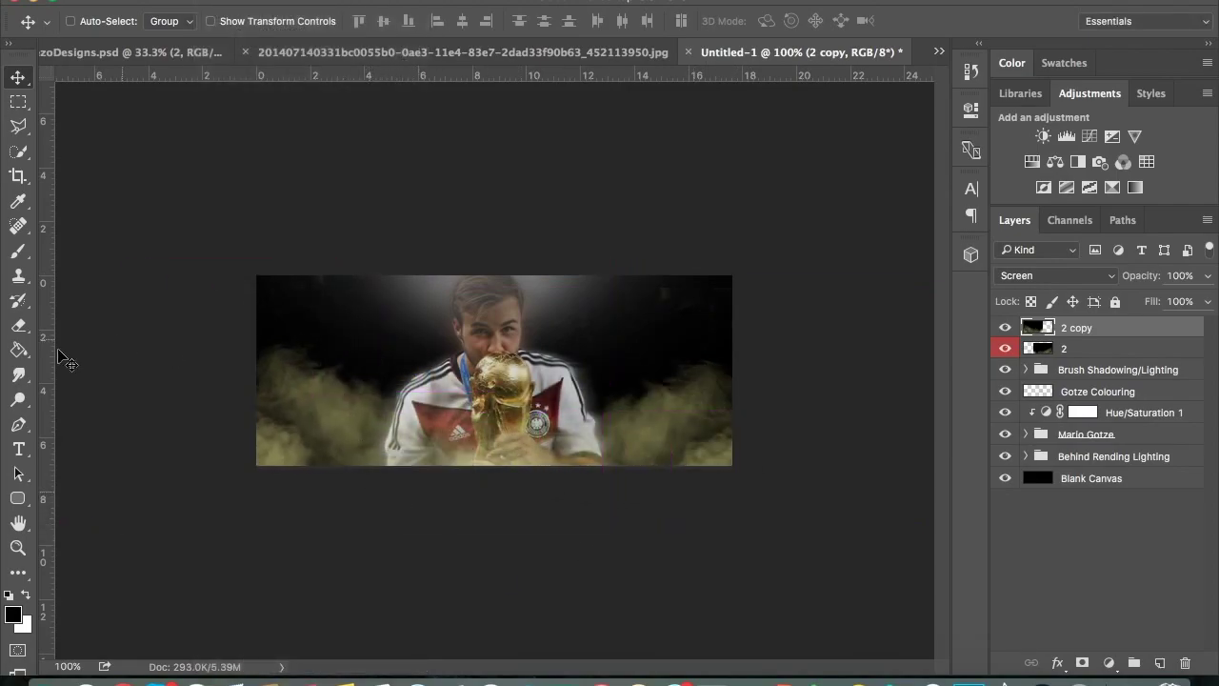
key("e")
key("alt+bracketleft")
key("v")
Step: Add more smoke copies behind Mario Gotze, including a flipped one left of the player
key("ctrl+j")
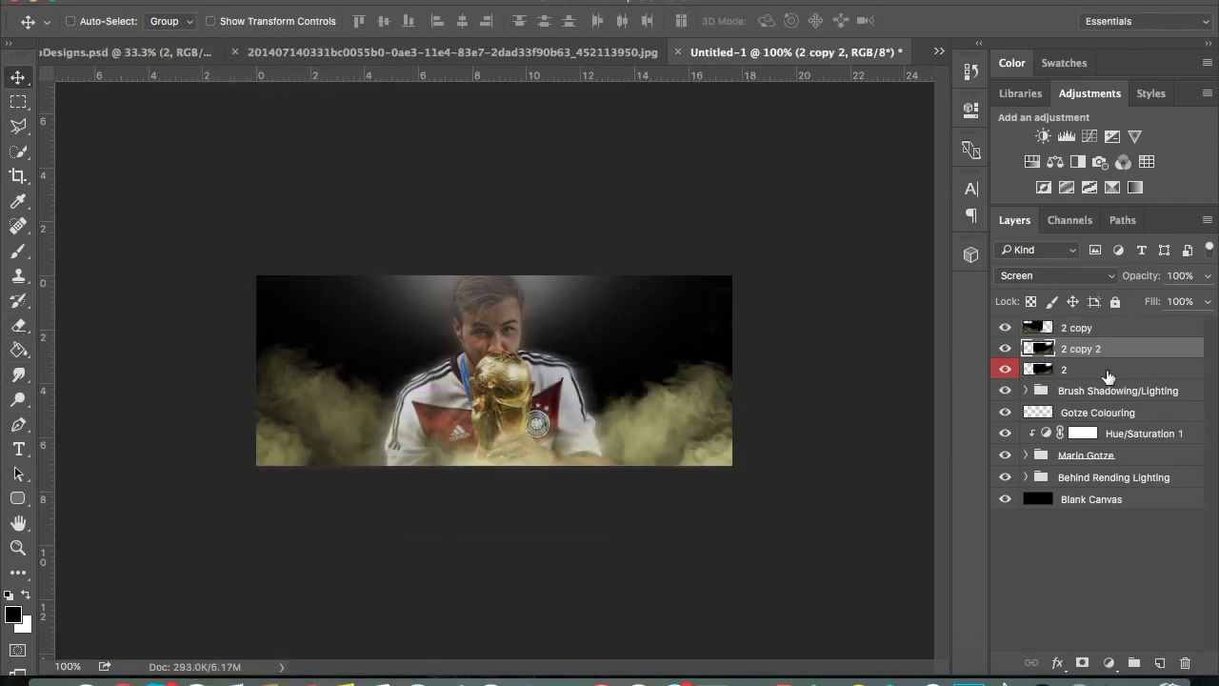
left_click_drag(1111, 465, 1110, 467)
left_click_drag(395, 212, 279, 258)
left_click_drag(829, 348, 596, 519)
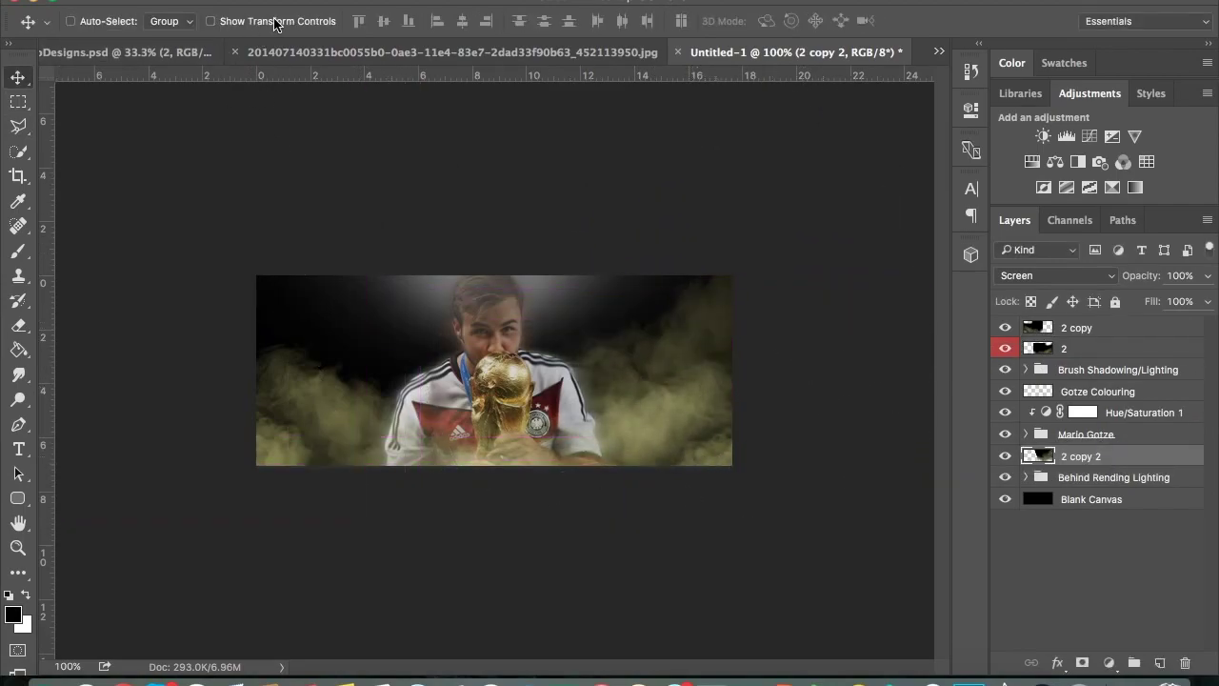
key("ctrl+j")
left_click(504, 585)
left_click_drag(622, 494, 191, 502)
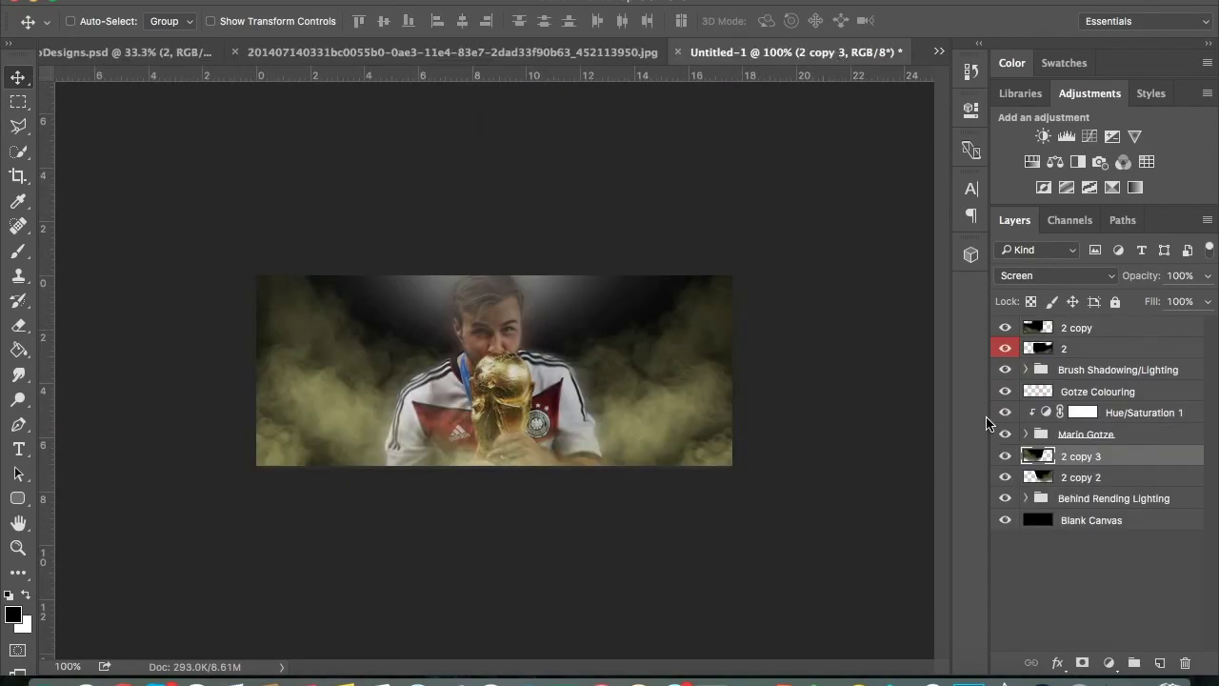
Step: Group the two background smoke copies and name the group Gold Smoke
left_click(1095, 477, "shift")
key("ctrl+g")
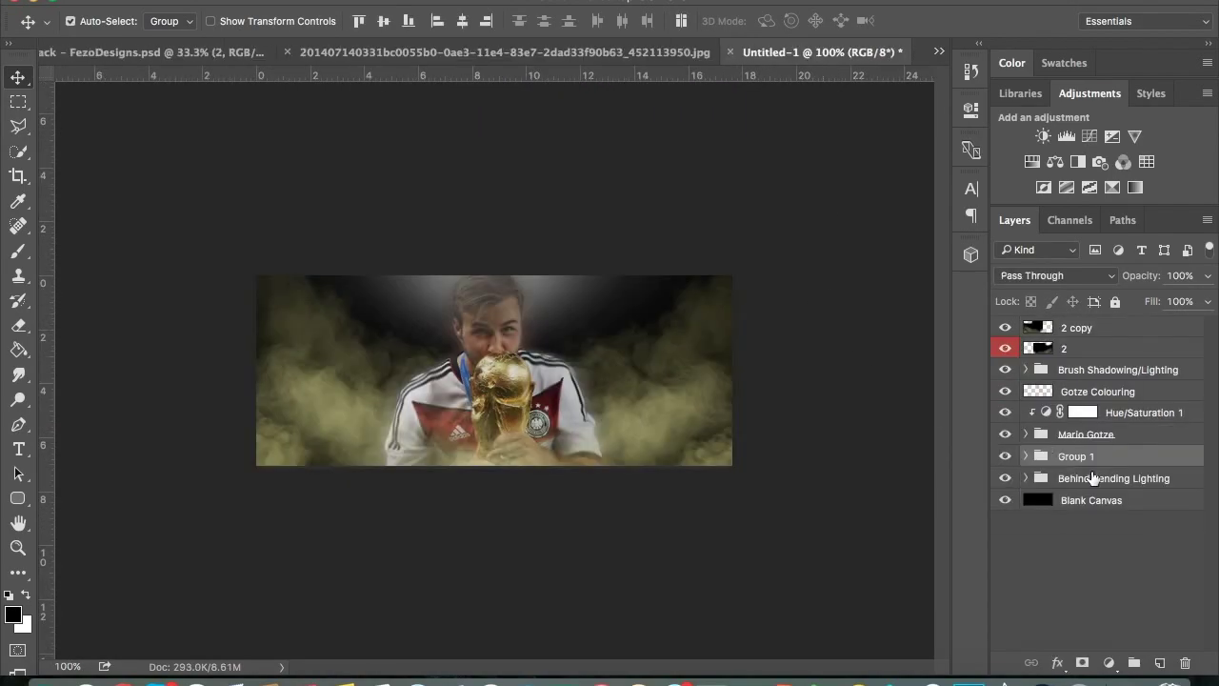
double_click(1071, 456)
type("Gold")
key("Return")
Step: Group smoke layers 2 copy and 2 as another Gold Smoke group
left_click(1095, 328)
left_click(1095, 349, "shift")
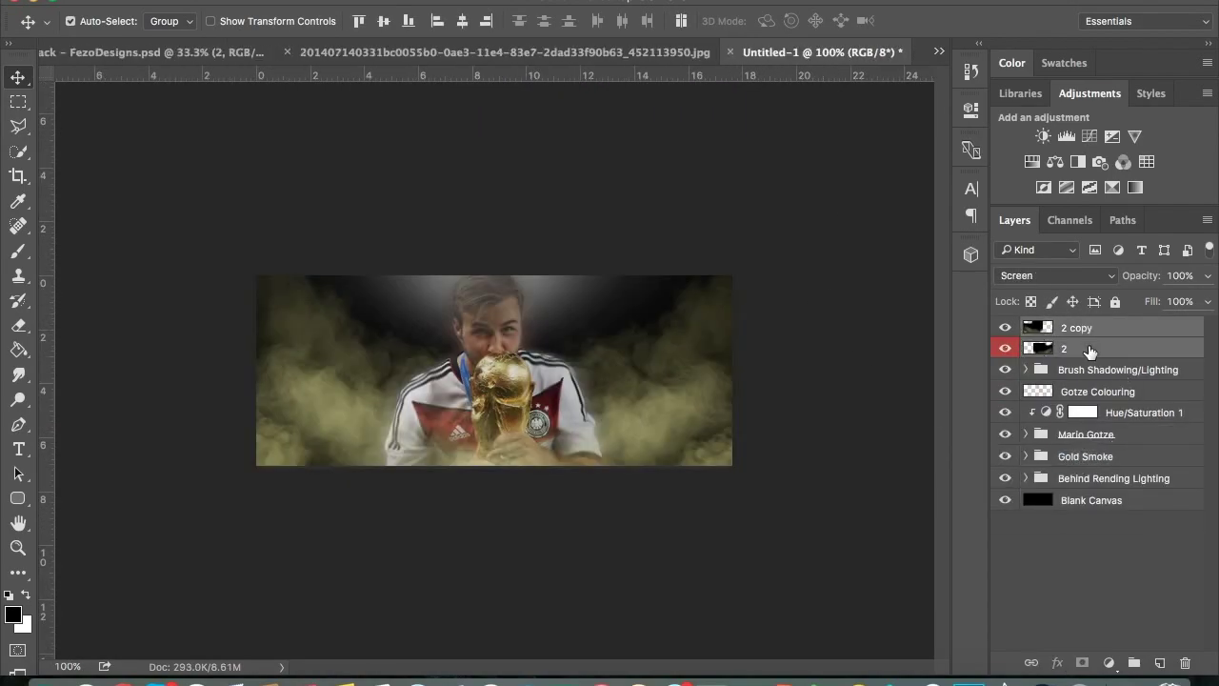
key("ctrl+g")
double_click(1071, 327)
type("gOke")
key("Return")
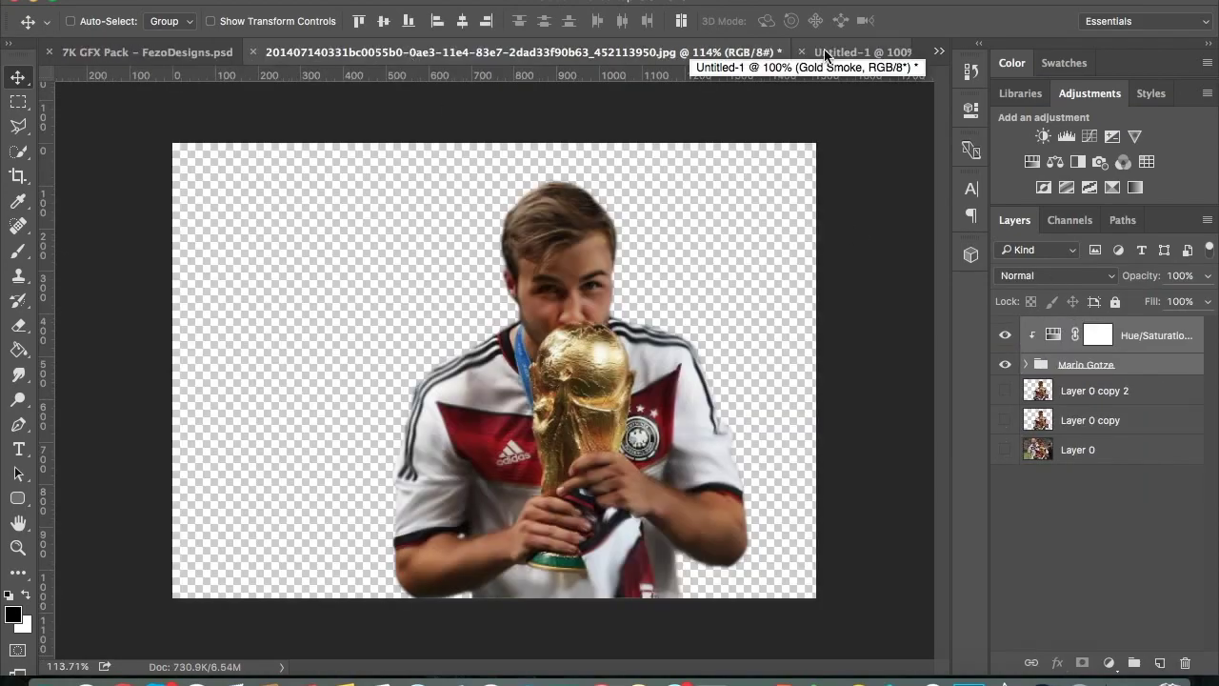
Step: Add new Layer 11 for a yellow glow on the banner
key("ctrl+shift+n")
key("Return")
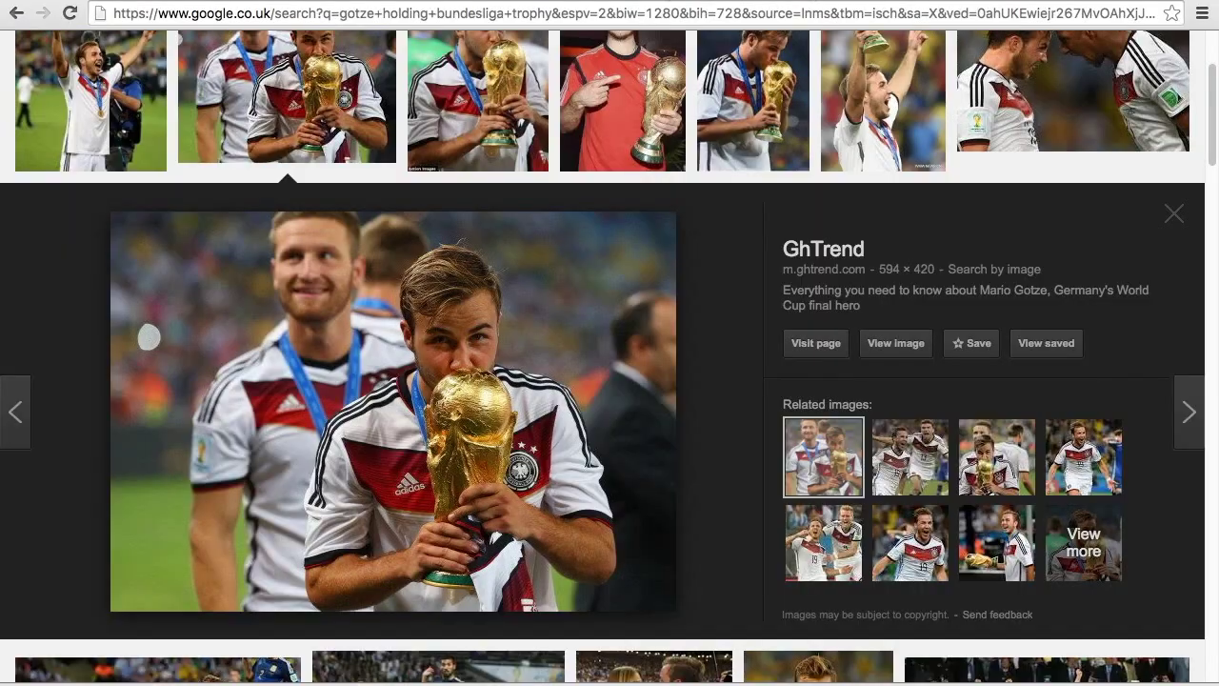
type("d ps code")
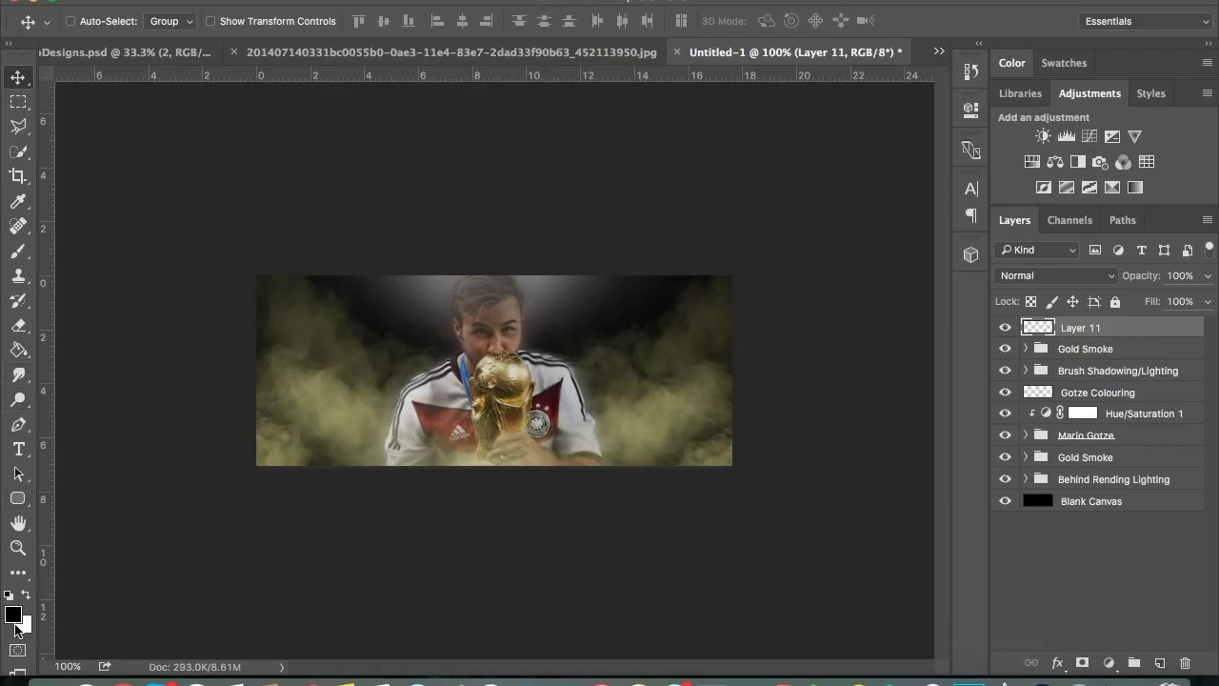
type("b")
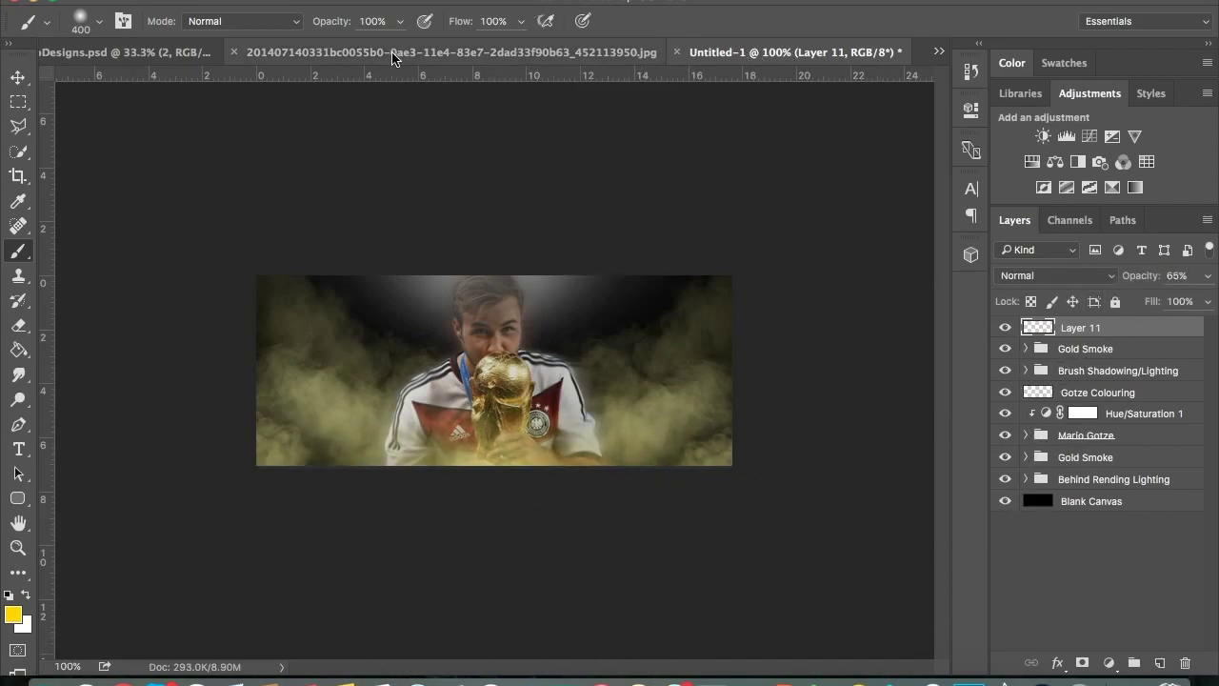
Step: Bring the CC colour-grade group from the 7K GFX Pack into the banner at 41% opacity
left_click(189, 52)
left_click(1026, 372)
key("v")
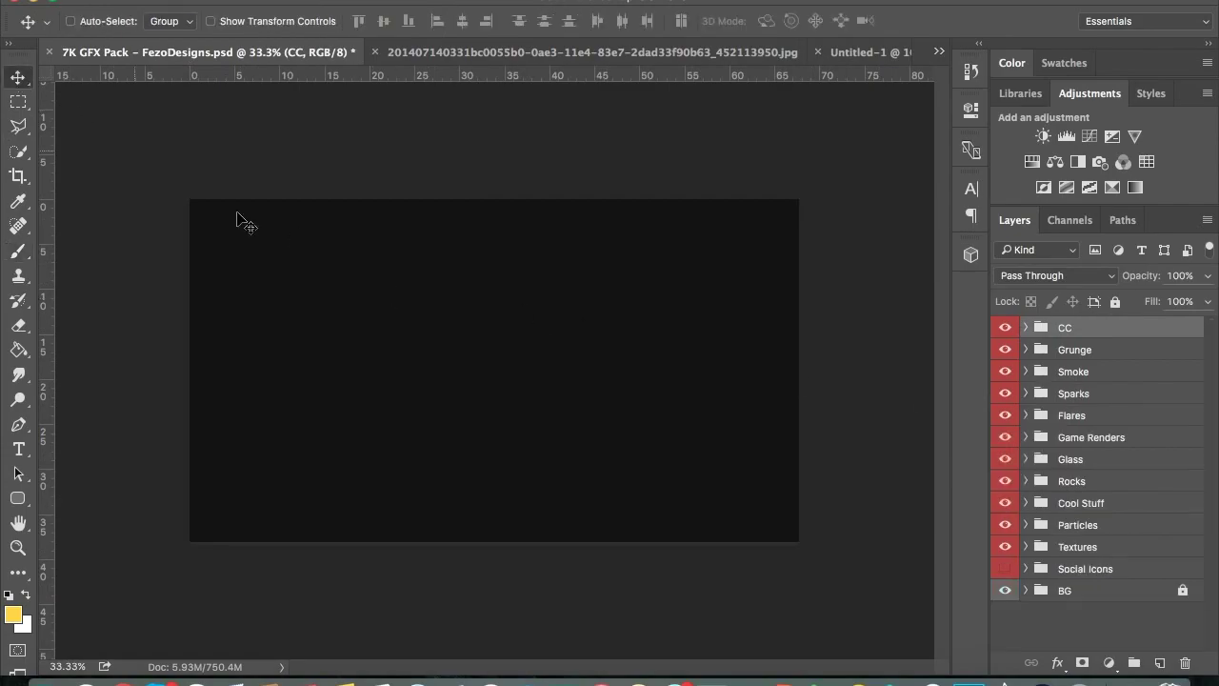
left_click_drag(1065, 327, 496, 371)
left_click(1025, 326)
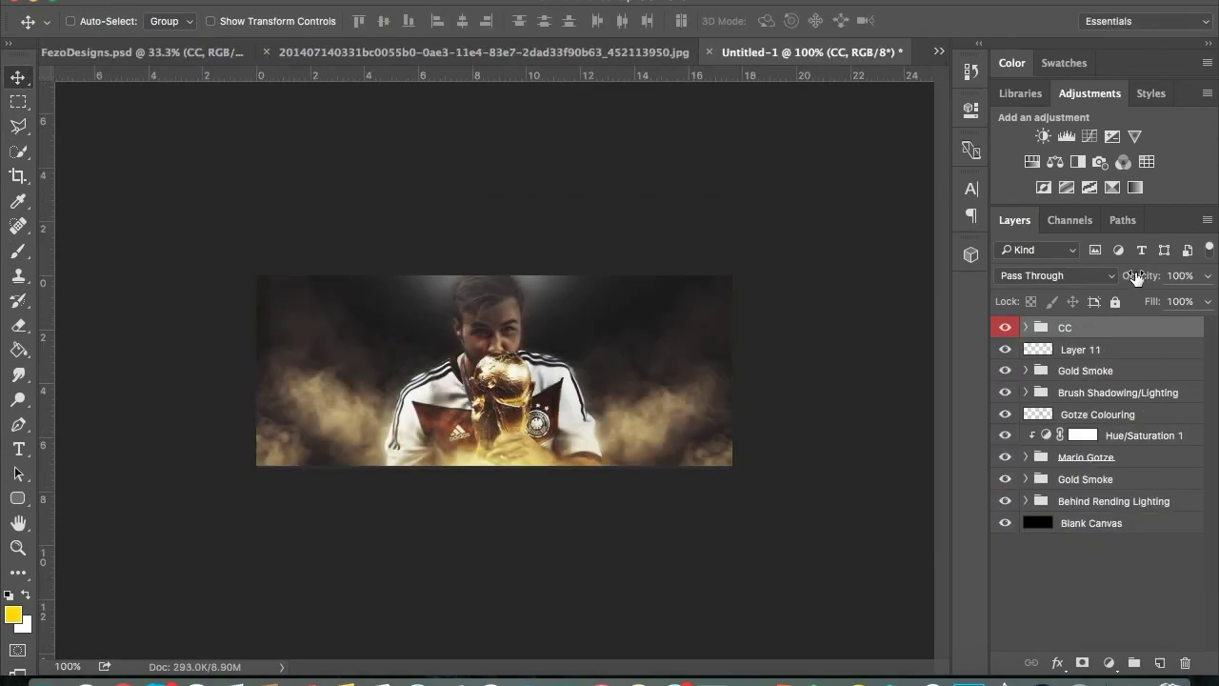
left_click_drag(1134, 275, 1079, 276)
left_click(1004, 327)
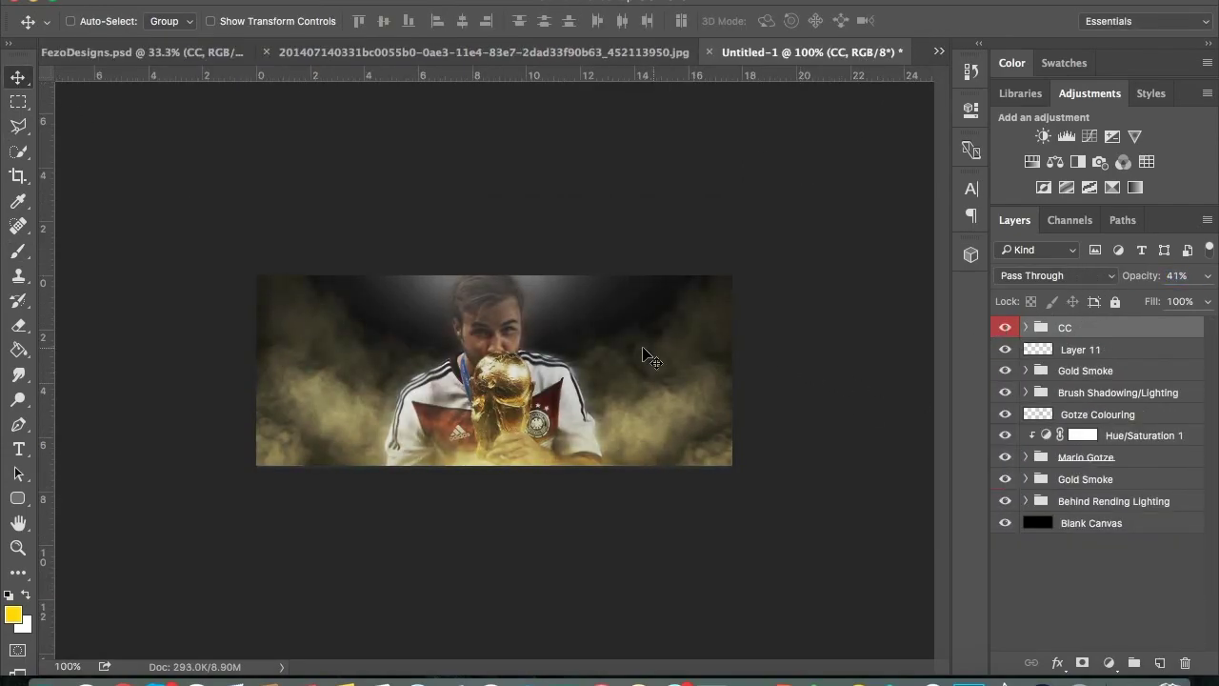
Step: Close the player cutout photo without saving and pick particle layer 1 in the GFX Pack
left_click(329, 52)
left_click(242, 51)
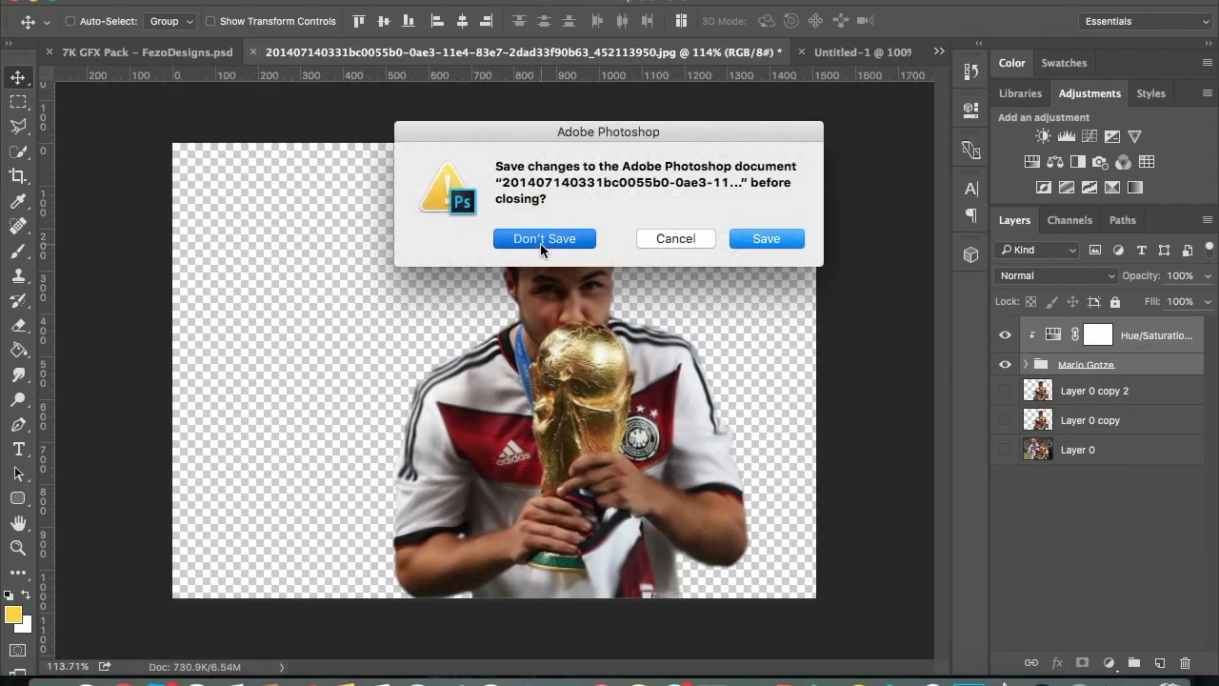
left_click(482, 239)
left_click(228, 54)
left_click(1025, 525)
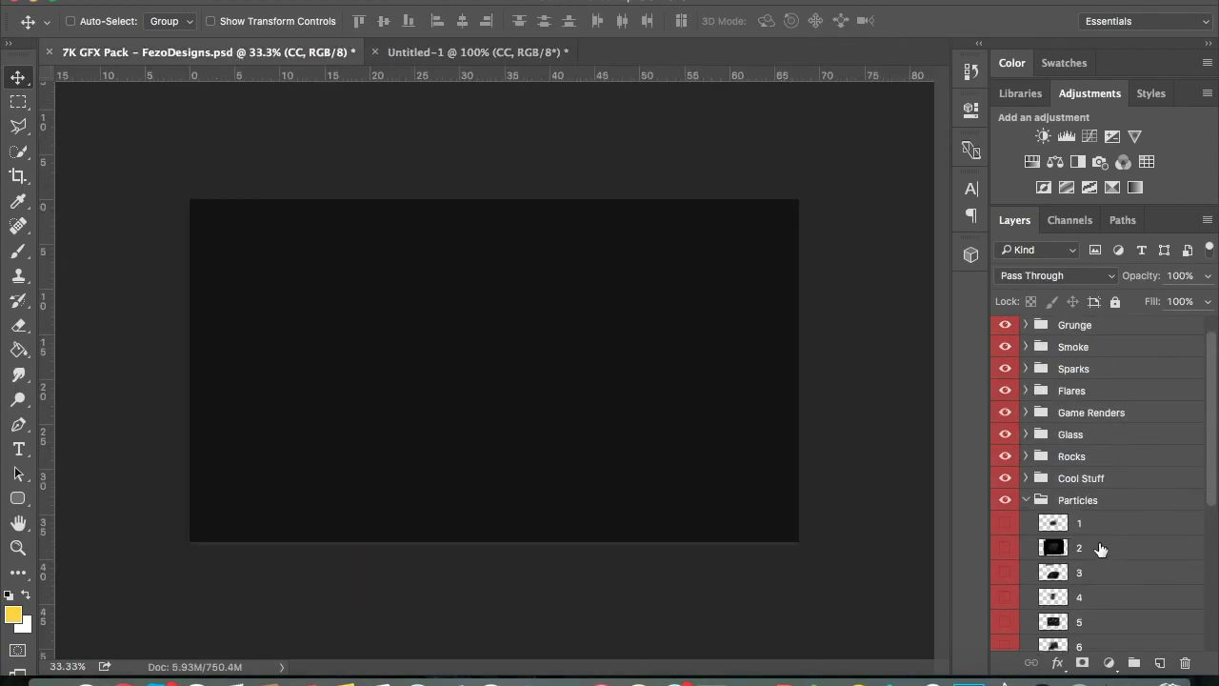
Step: Bring particle layer 1 into the banner, adjust its hue, and resize a duplicate
left_click_drag(1028, 532, 515, 395)
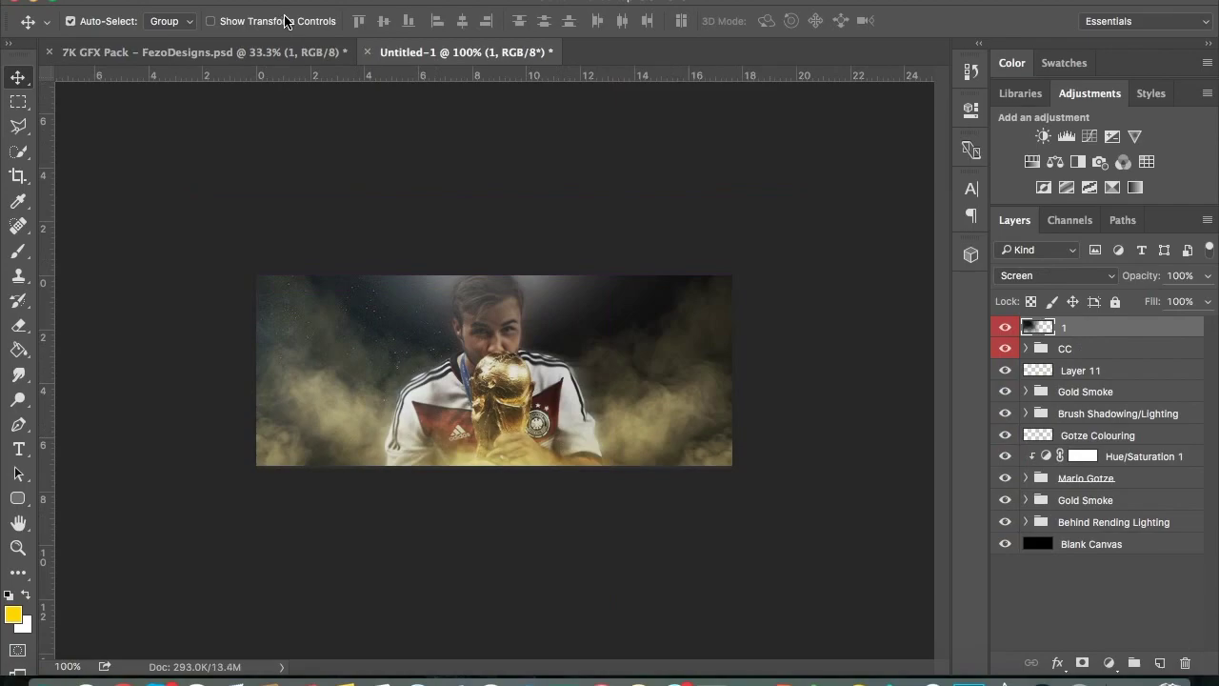
key("ctrl+u")
left_click(1139, 232)
key("ctrl+j")
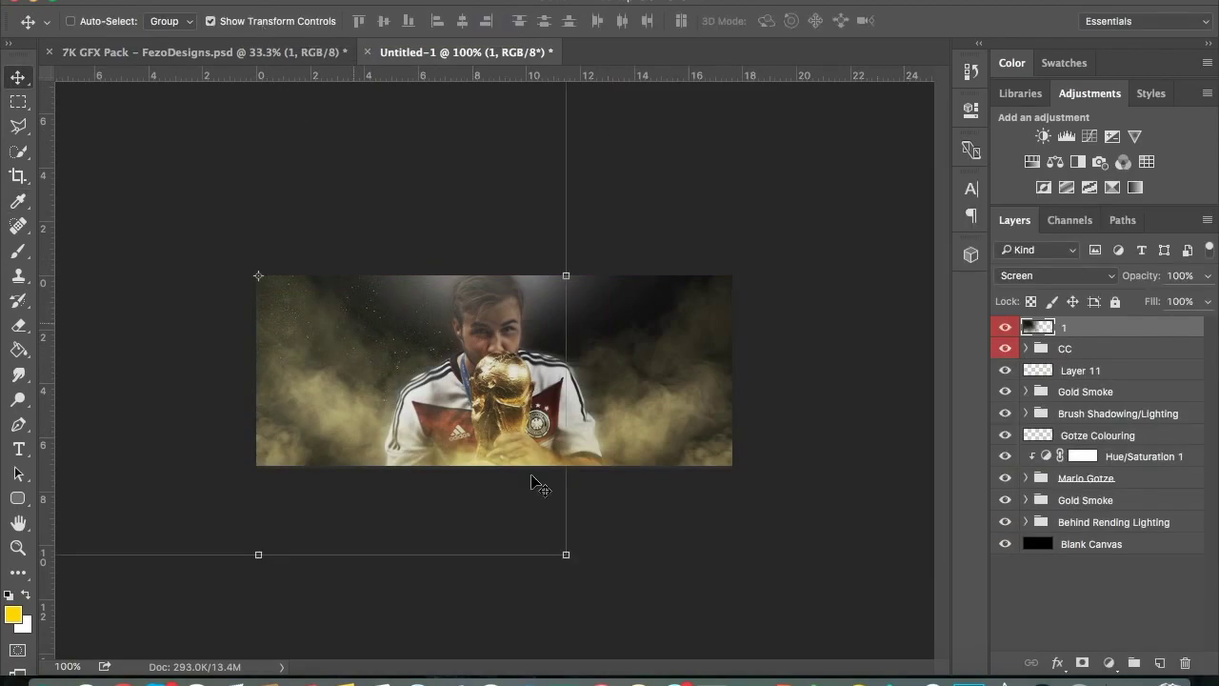
left_click_drag(82, 324, 255, 325)
key("Return")
Step: Flip the particle copy horizontally, move it left, and group both as Particles
left_click(238, 5)
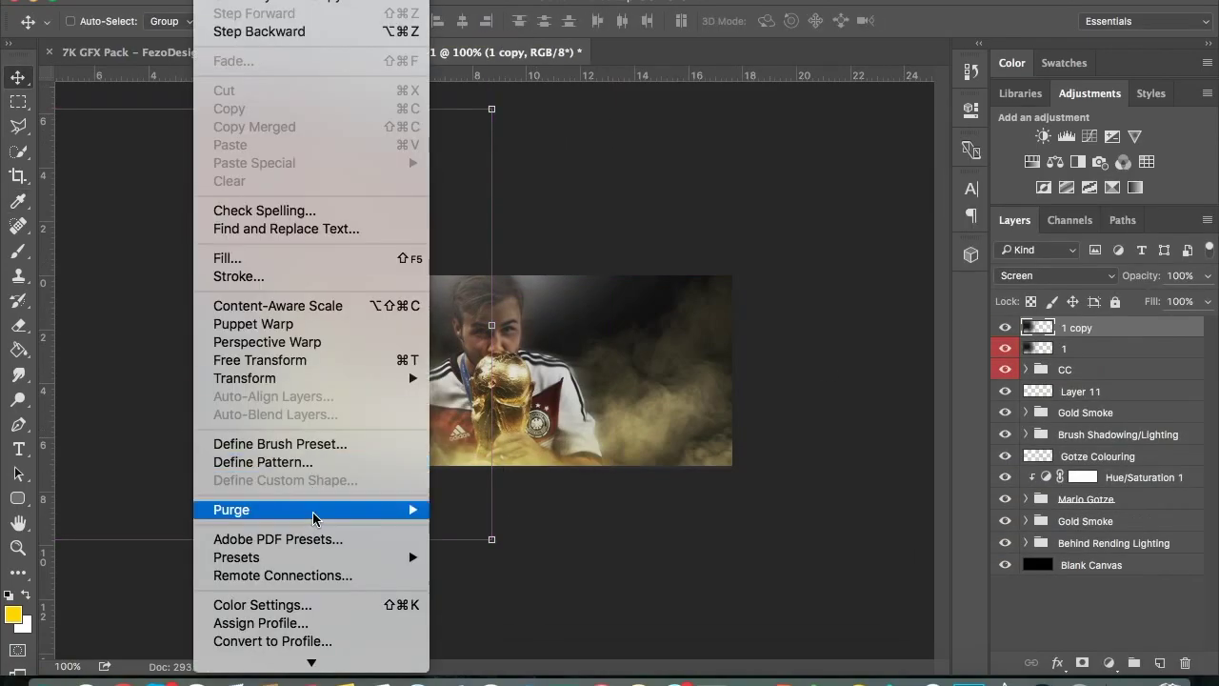
left_click(500, 589)
left_click_drag(861, 389, 807, 400)
key("ctrl+g")
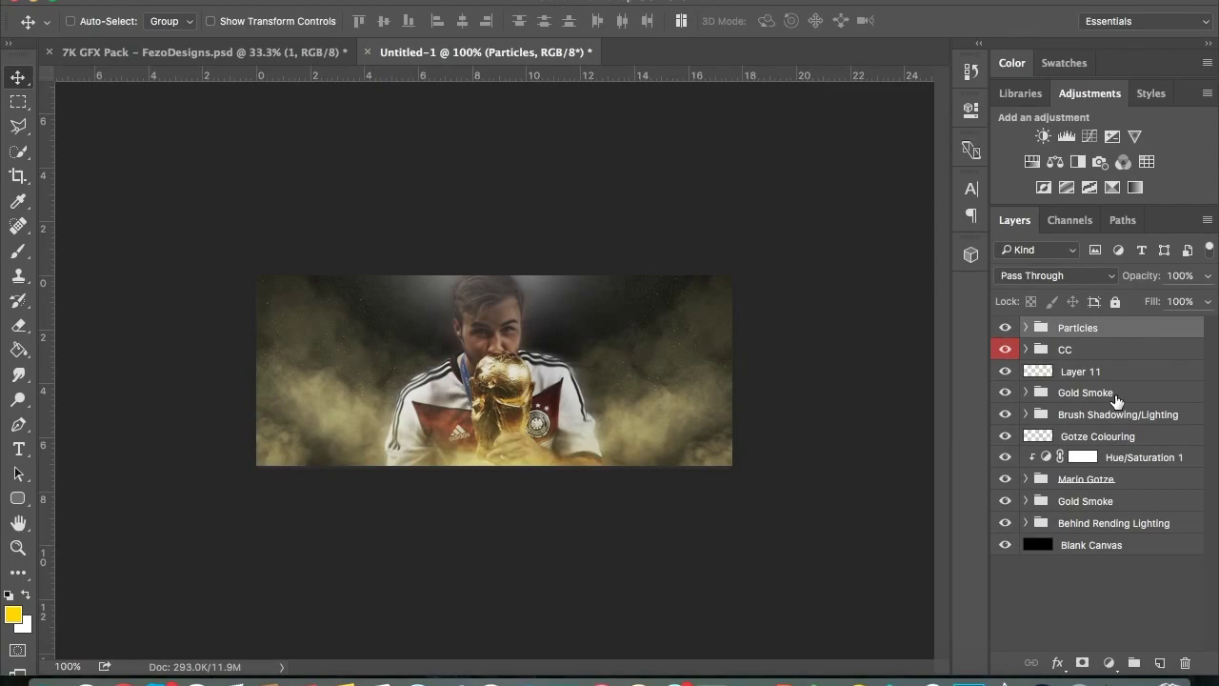
Step: Add new Layer 12 above the lower Gold Smoke group for brushing extra glow
left_click(1085, 501)
key("ctrl+shift+n")
key("Return")
key("b")
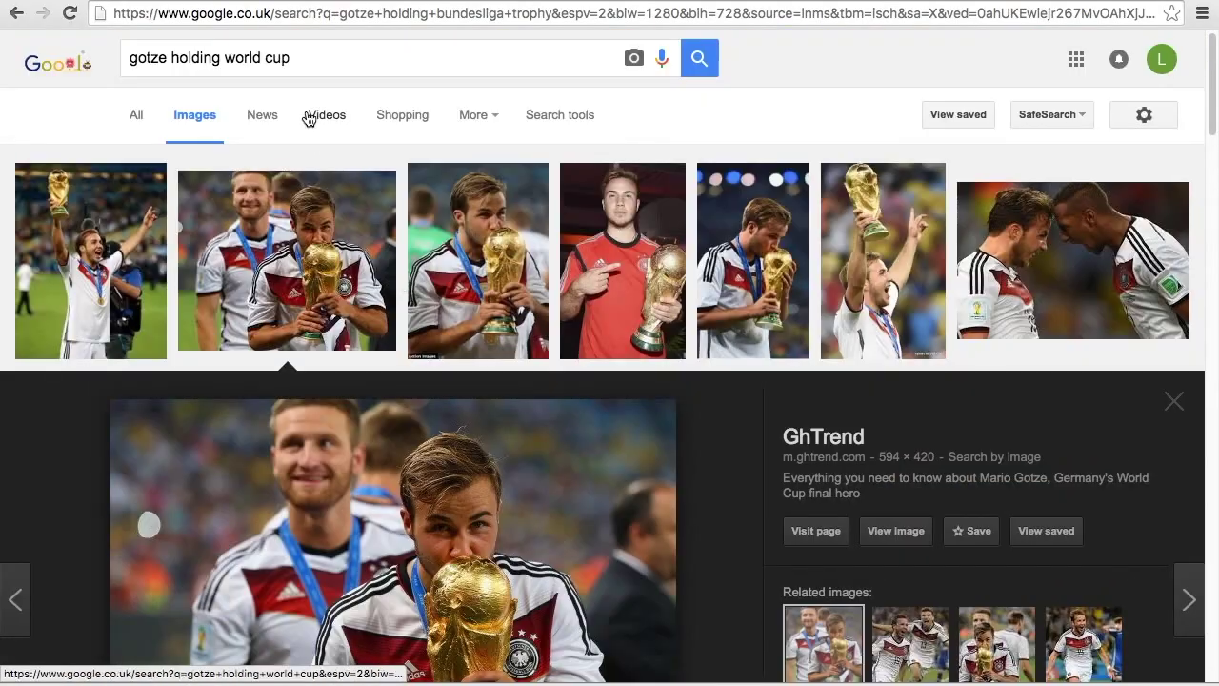
triple_click(285, 57)
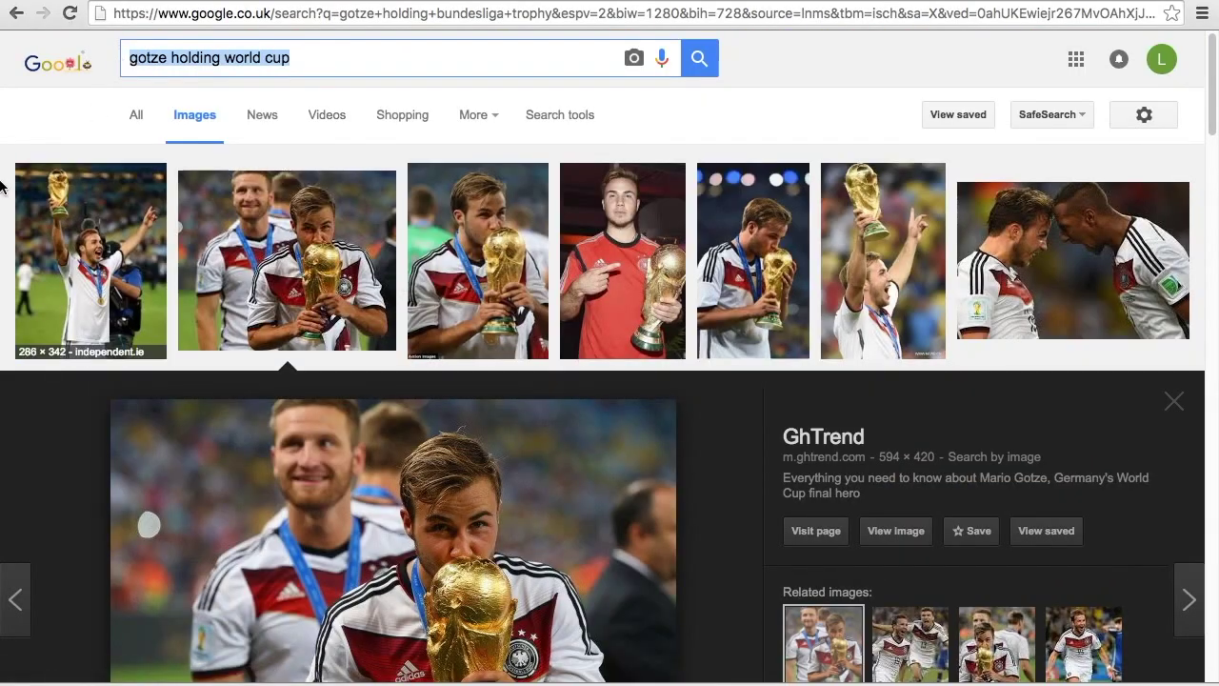
Step: Search Google Images for 'world cup background' and browse the results
type("world cup background")
key("Return")
scroll(372, 264, "down", 2)
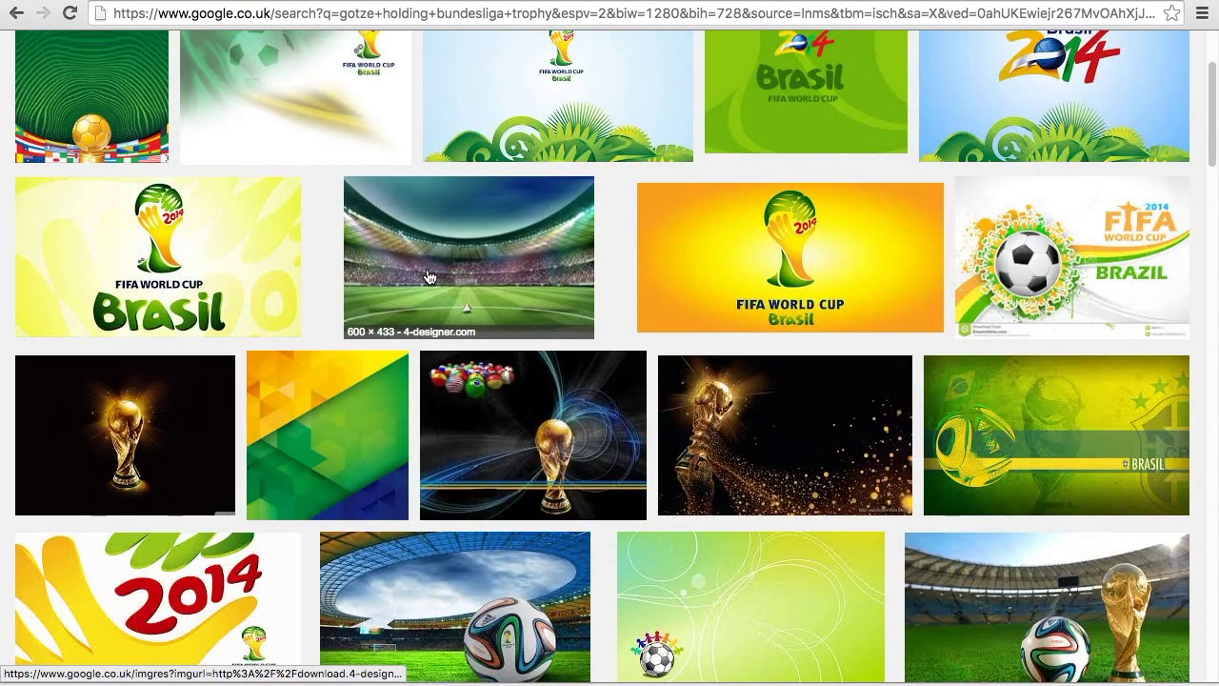
scroll(430, 277, "down", 4)
scroll(430, 277, "down", 5)
scroll(433, 277, "down", 5)
scroll(436, 278, "down", 5)
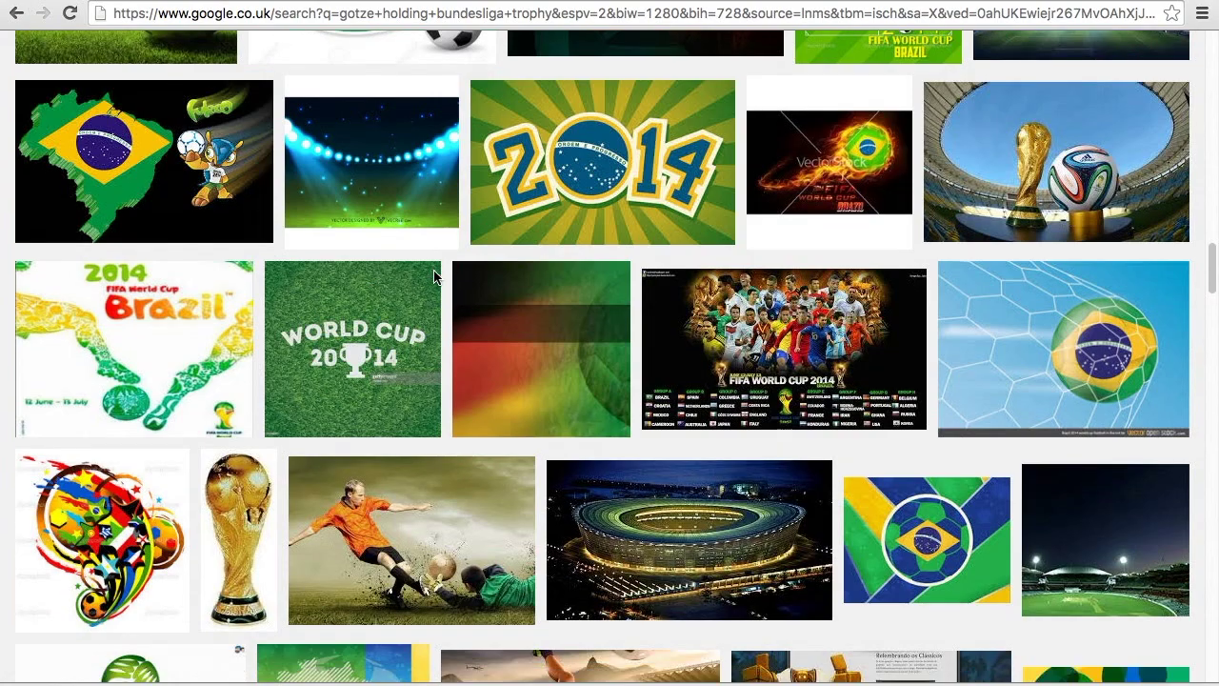
scroll(440, 278, "down", 5)
scroll(440, 278, "down", 2)
scroll(433, 283, "down", 3)
scroll(426, 290, "down", 5)
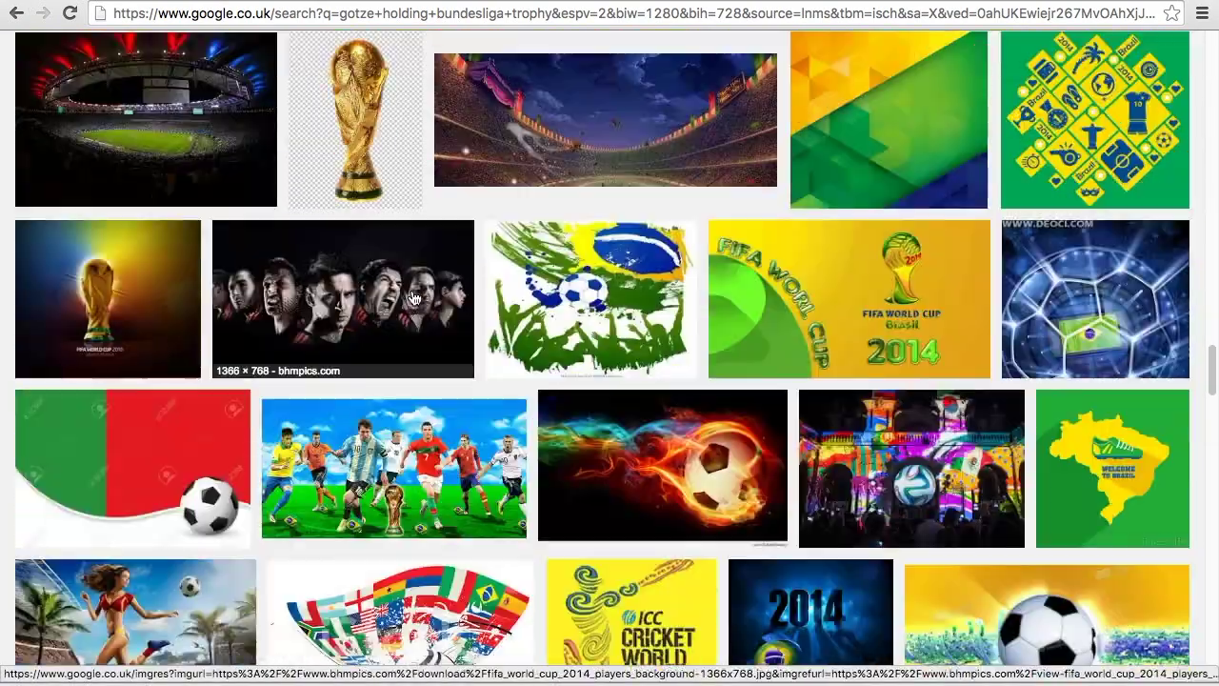
scroll(419, 295, "down", 4)
scroll(414, 298, "down", 5)
scroll(414, 297, "down", 5)
scroll(415, 296, "down", 5)
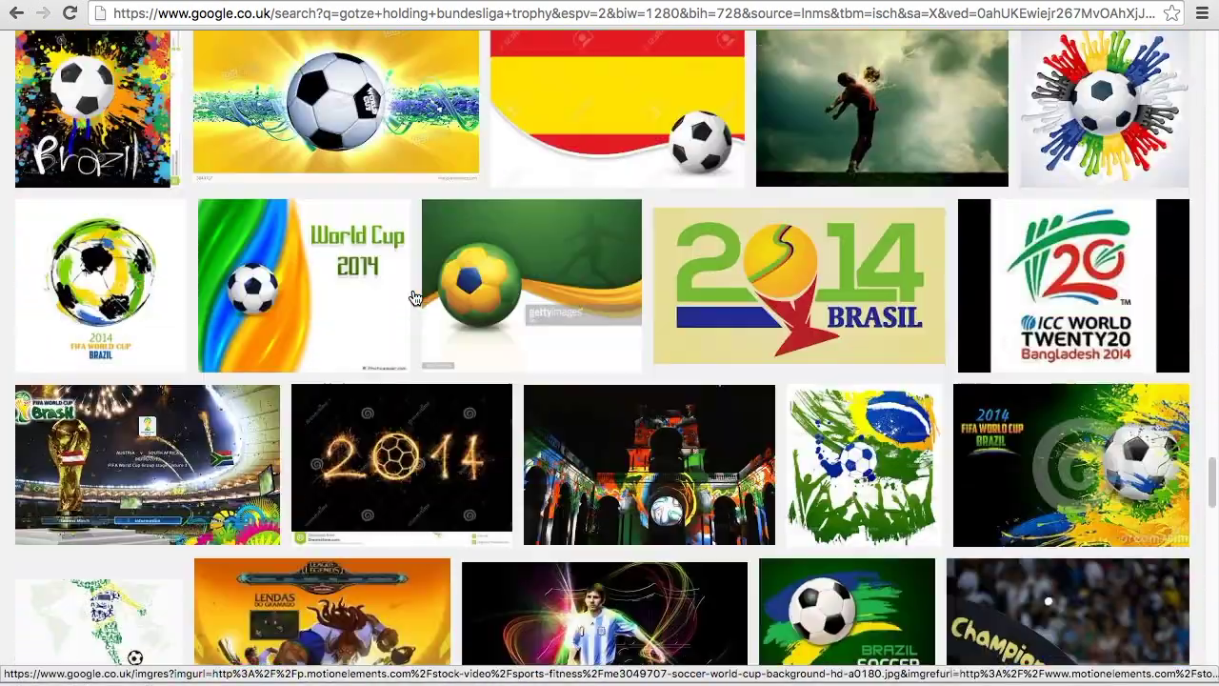
scroll(414, 293, "down", 5)
Step: Preview the trophy-in-stadium image and paste it above the Blank Canvas layer
left_click(238, 276)
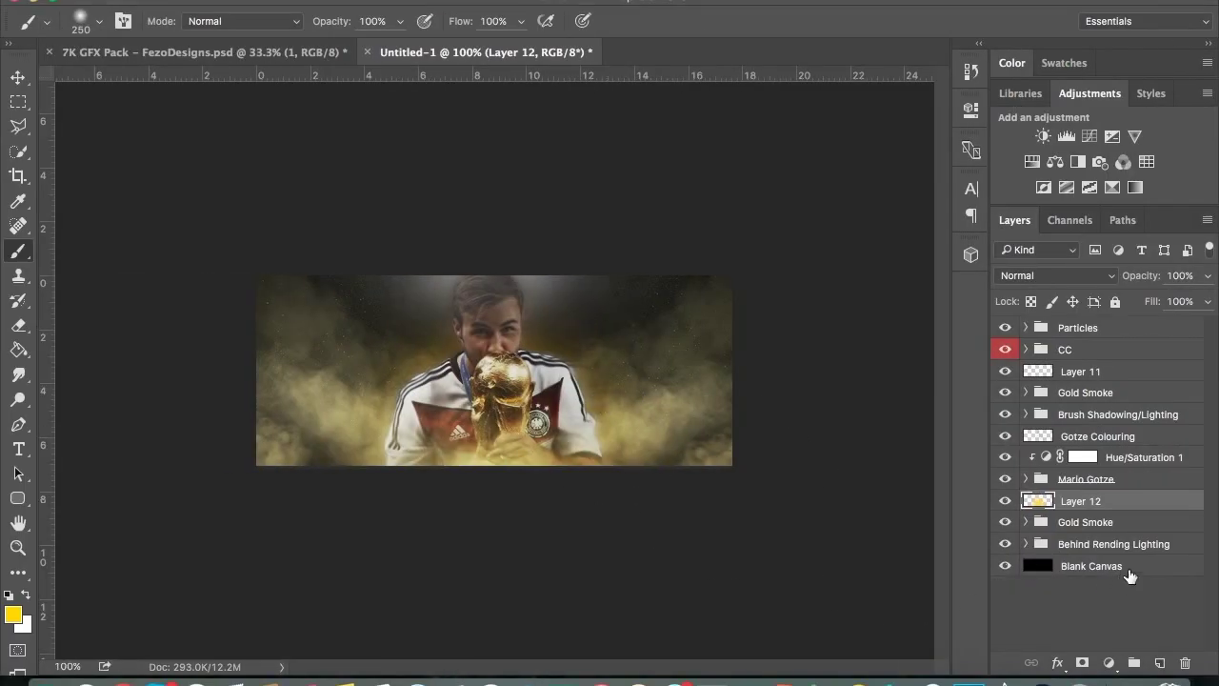
left_click(1130, 572)
key("ctrl+v")
Step: Enlarge the pasted stadium image to fill the banner and move it up
key("v")
key("ctrl+t")
left_click_drag(752, 579, 232, 223)
mouse_move(583, 455)
left_mouse_down()
mouse_move(615, 463)
mouse_move(449, 455)
left_mouse_up()
key("Return")
mouse_move(524, 468)
left_mouse_down()
mouse_move(531, 317)
mouse_move(535, 501)
mouse_move(510, 418)
left_mouse_up()
Step: Scale the stadium image to about 87.5%, then delete the stadium layer
left_click(233, 21)
left_click_drag(177, 190, 258, 239)
mouse_move(727, 533)
left_mouse_down()
mouse_move(619, 514)
mouse_move(734, 463)
left_mouse_up()
key("Escape")
key("Delete")
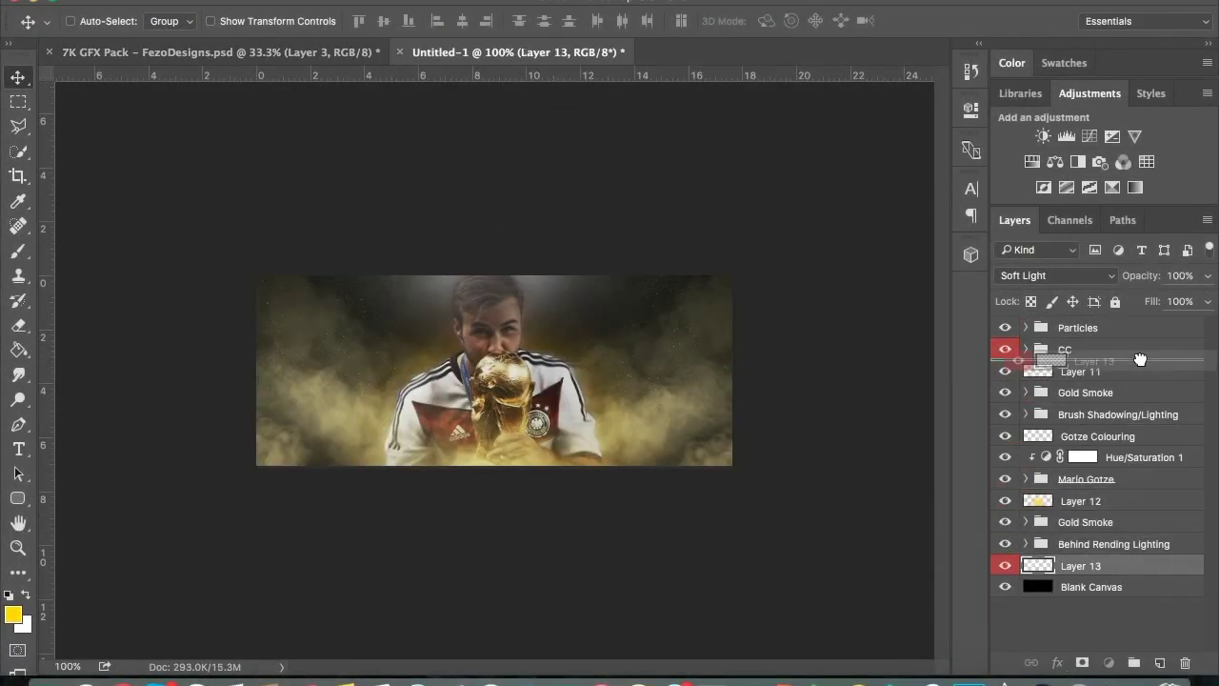
Step: Tint the grid texture gold, shrink it to about 57%, and place it beneath Mario Gotze
left_click_drag(1095, 564, 1095, 328)
key("ctrl+u")
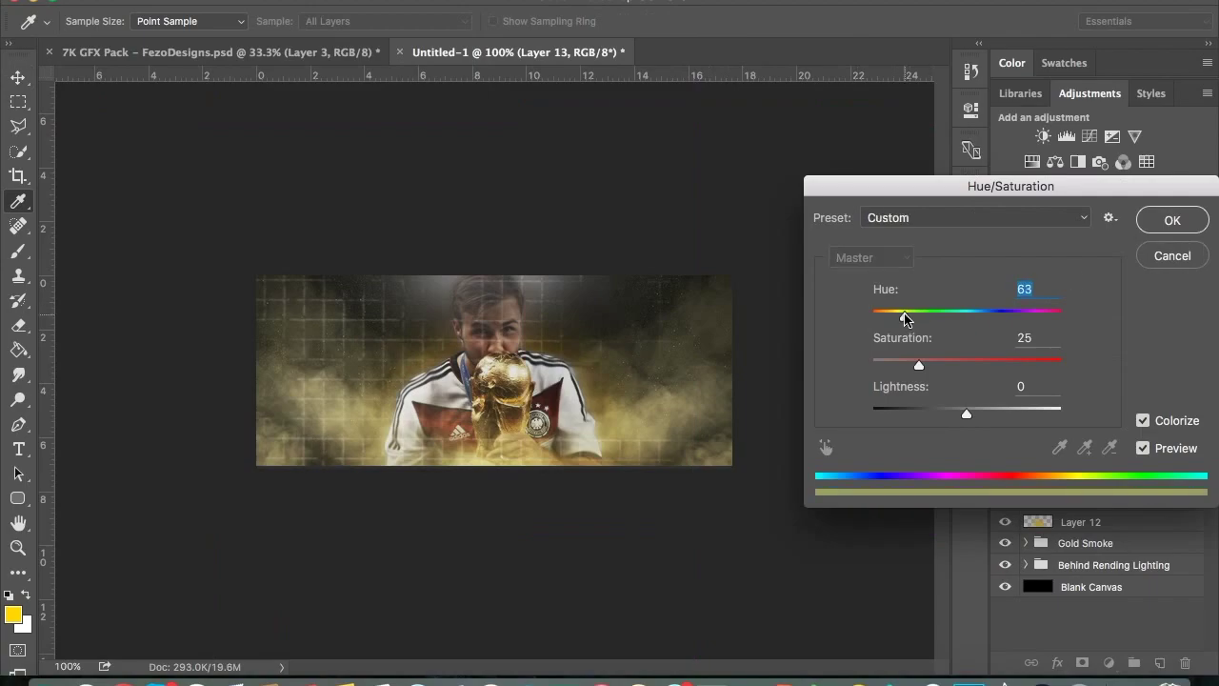
key("Return")
mouse_move(810, 190)
left_mouse_down()
mouse_move(278, 641)
mouse_move(425, 448)
left_mouse_up()
key("Return")
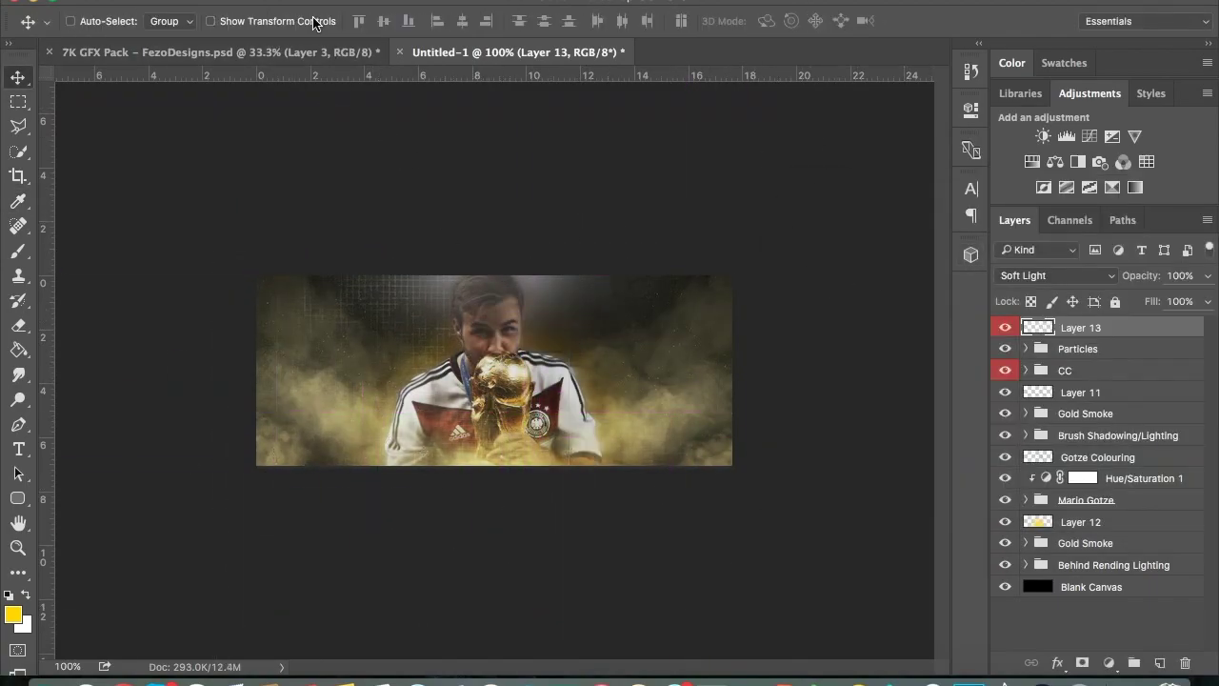
left_click_drag(1125, 467, 1121, 511)
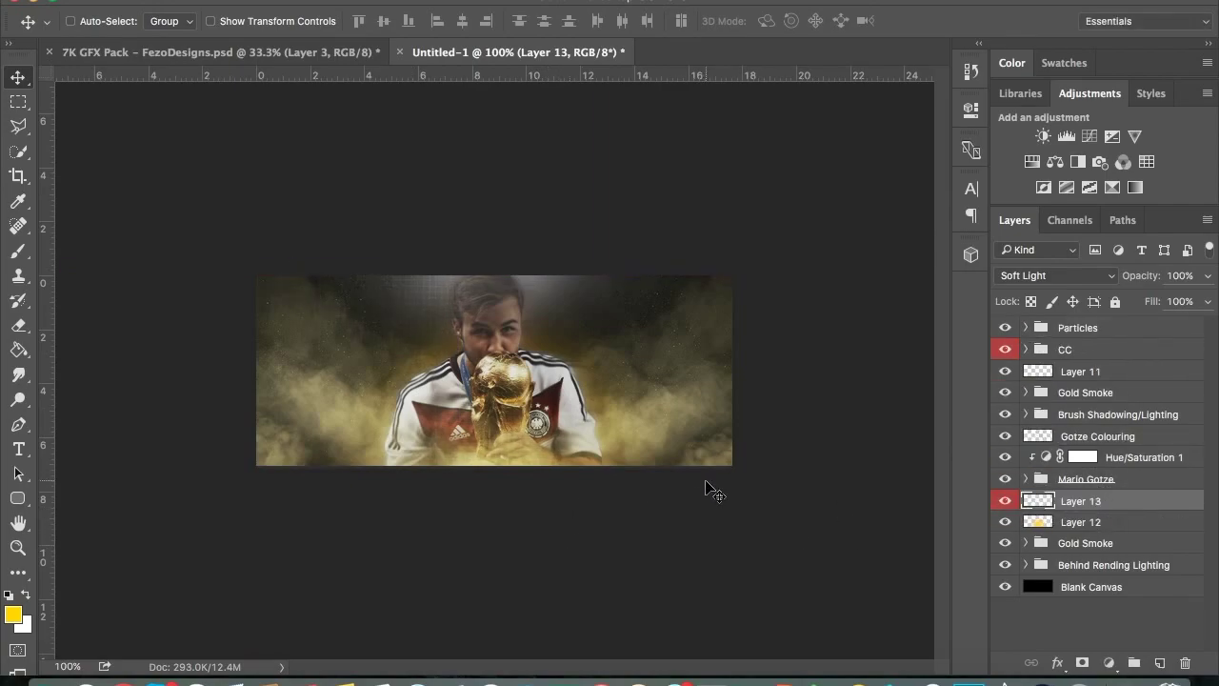
left_click(1056, 590)
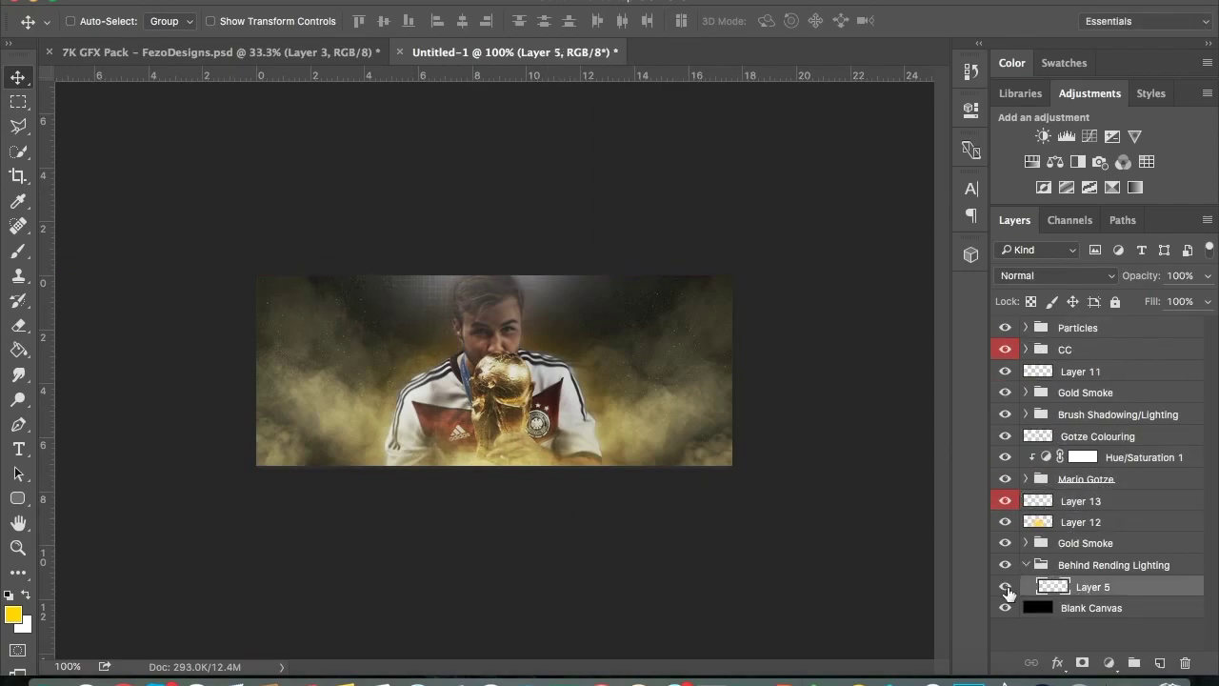
Step: Paint a golden glow behind the head on a new layer
key("ctrl+comma")
key("b")
left_click(497, 201)
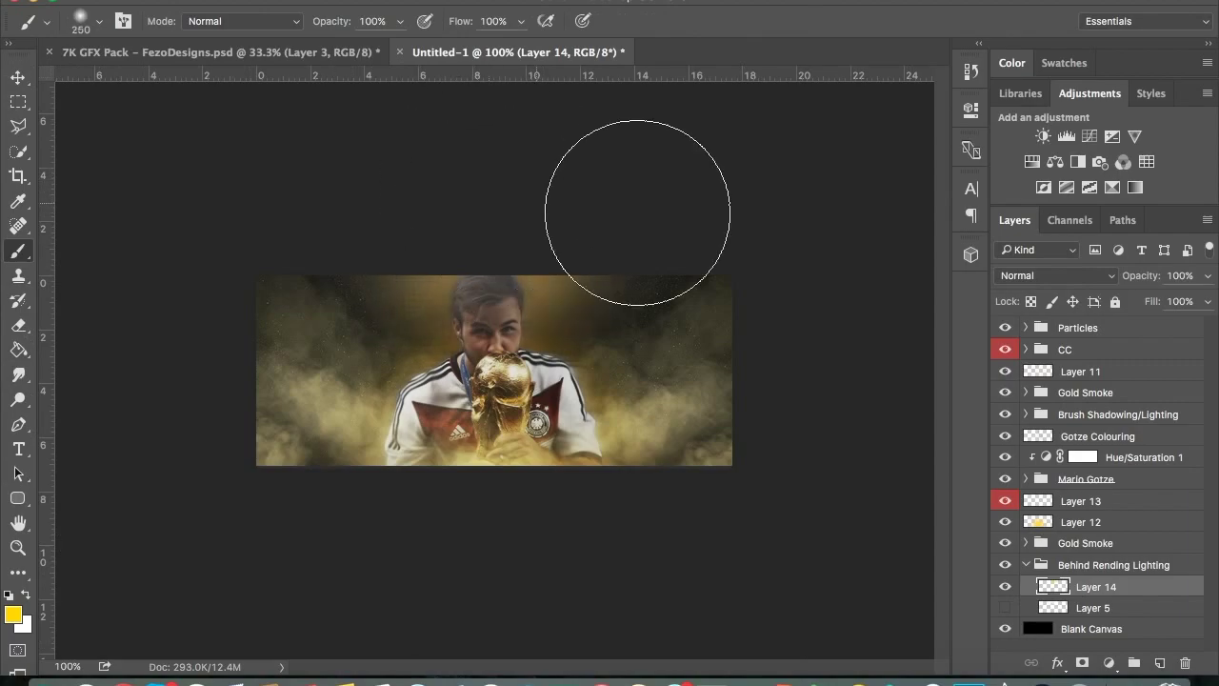
left_click(1025, 565)
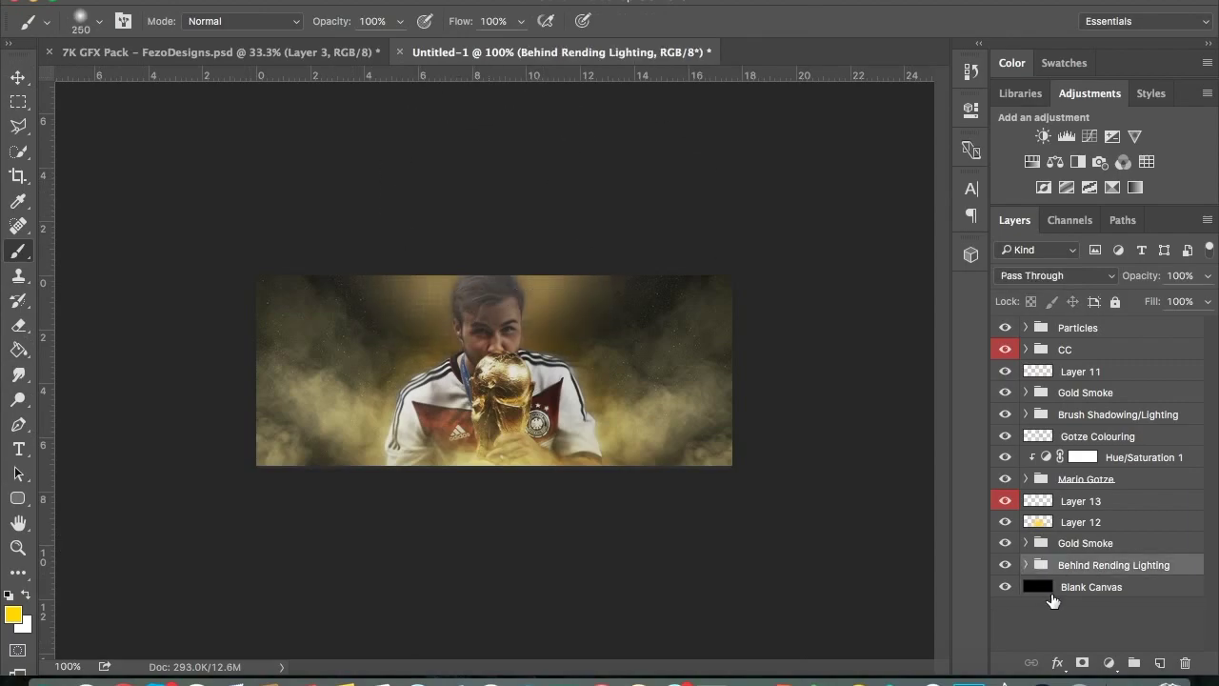
Step: Draw a gold-to-black gradient across the banner on a new layer above Particles
left_click(1079, 332)
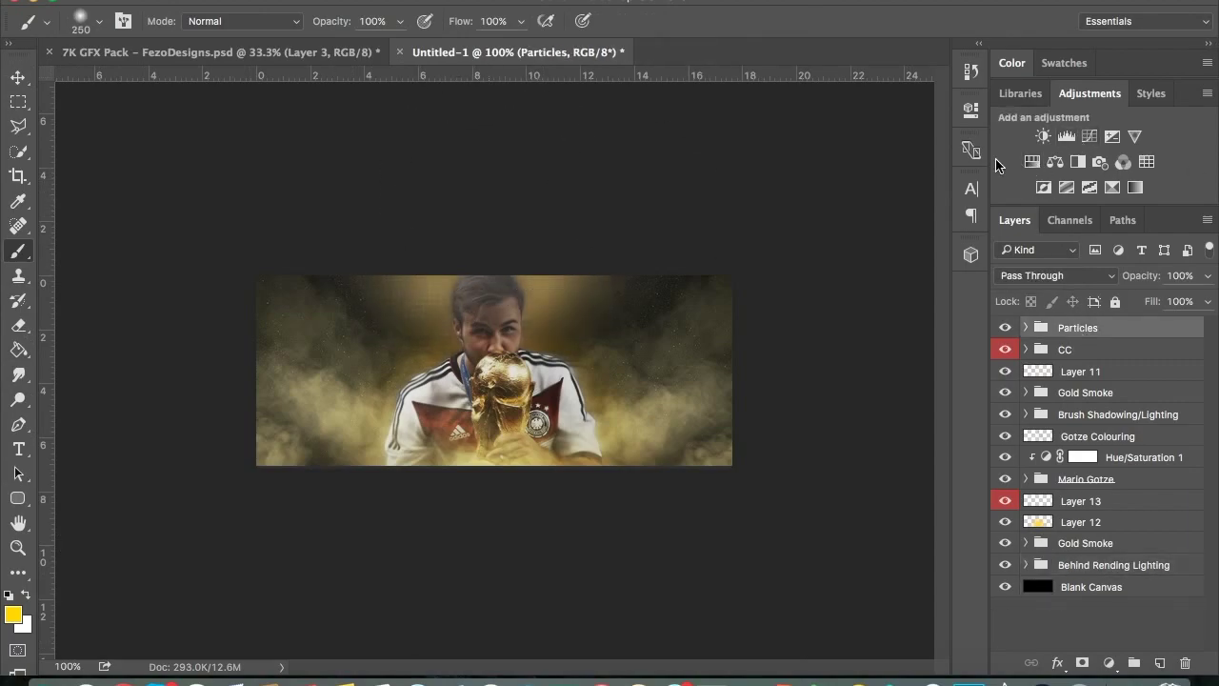
key("ctrl+shift+alt+n")
left_click(18, 349)
left_click(23, 625)
left_click(510, 270)
left_click_drag(490, 271, 489, 476)
Step: Set the gradient to Overlay at 37%, duplicate it, and group both as Gradient maps
left_click(1055, 275)
left_click(1010, 473)
left_click_drag(1138, 275, 1075, 283)
left_click(1004, 328)
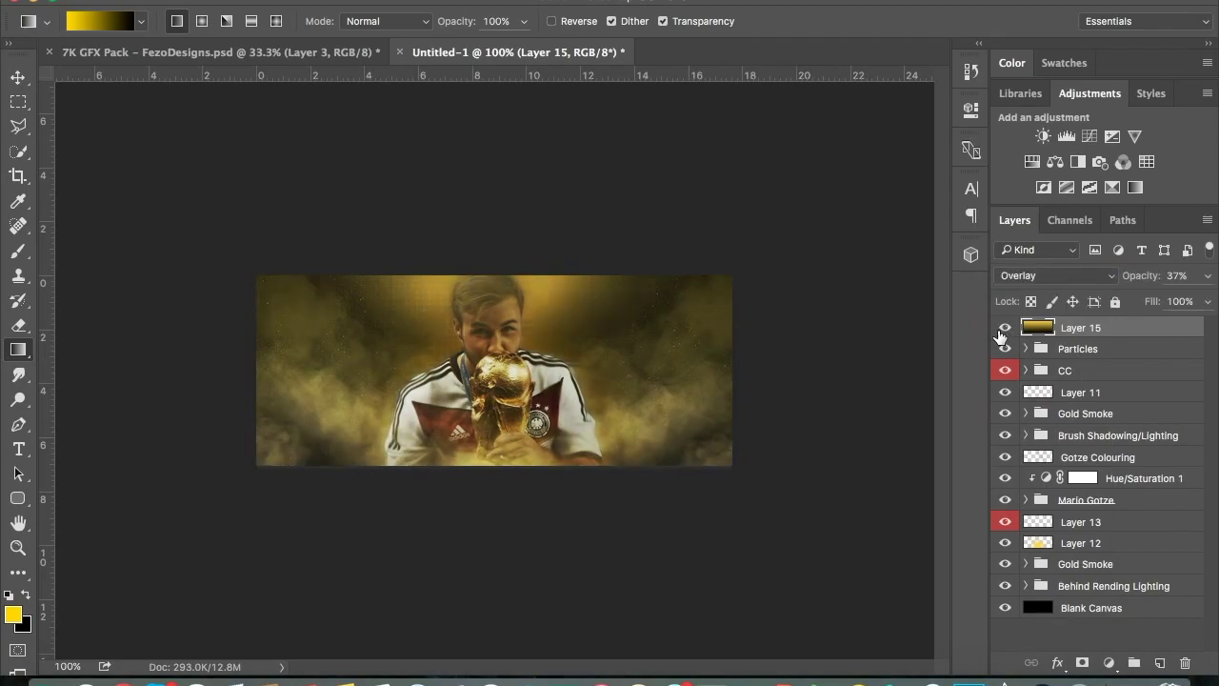
key("ctrl+j")
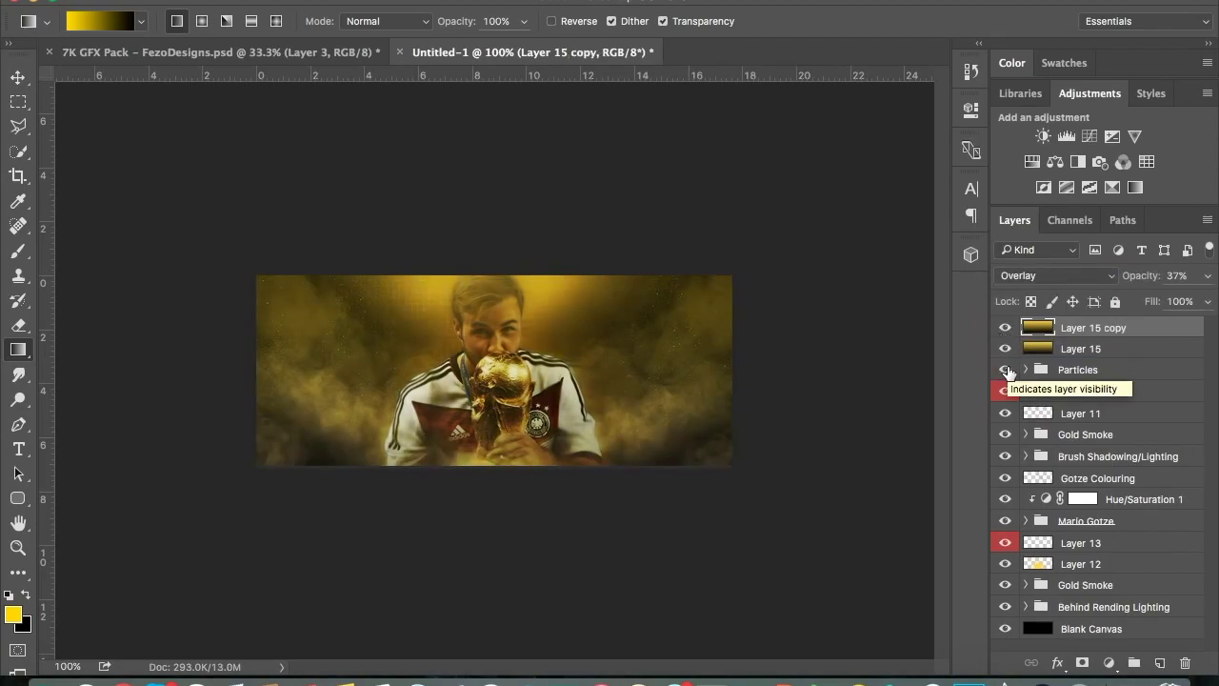
left_click(1088, 351, "shift")
key("ctrl+g")
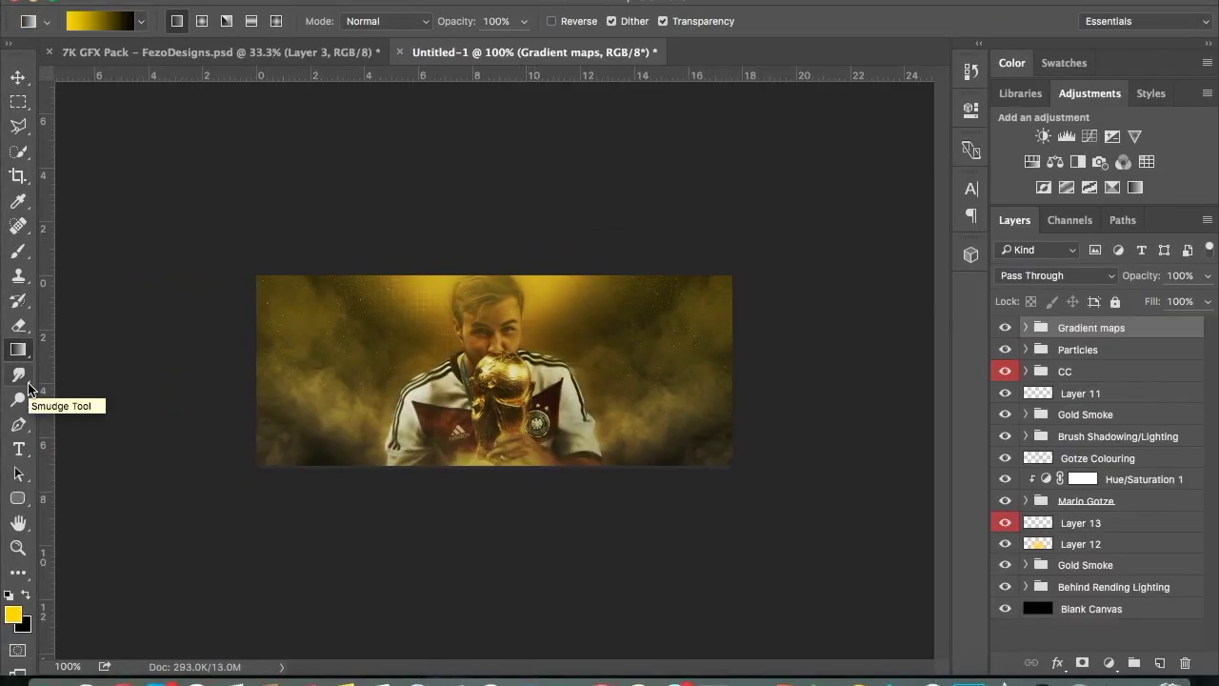
left_click(219, 51)
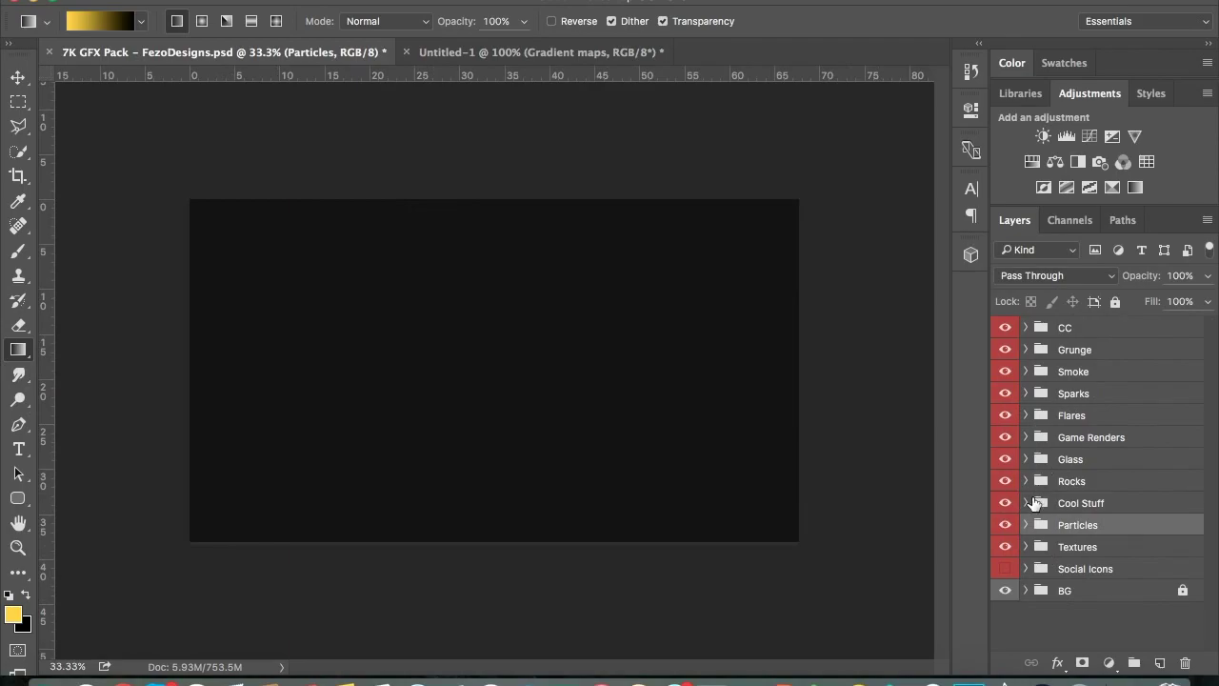
Step: Bring flare 6 from the GFX Flares group into the banner, placed below the CC group
left_click(1025, 415)
scroll(1095, 476, "down", 1)
left_click(1005, 528)
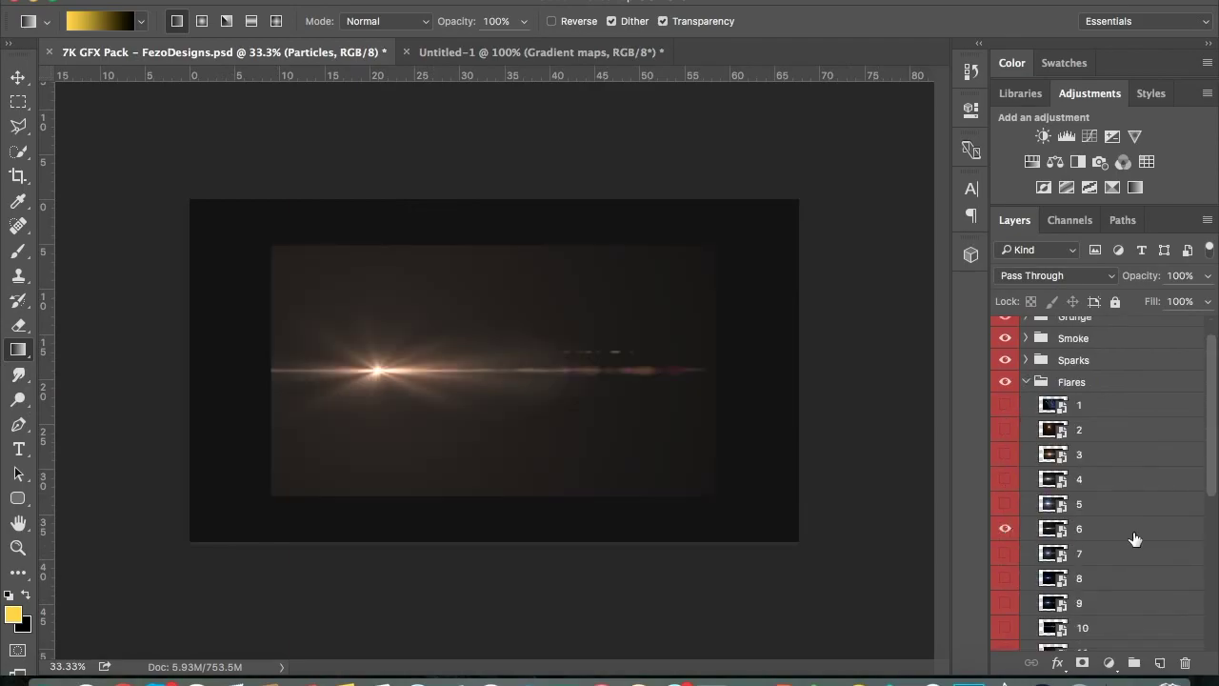
left_click(1085, 528)
key("v")
mouse_move(498, 400)
left_mouse_down()
mouse_move(476, 364)
mouse_move(621, 569)
left_mouse_up()
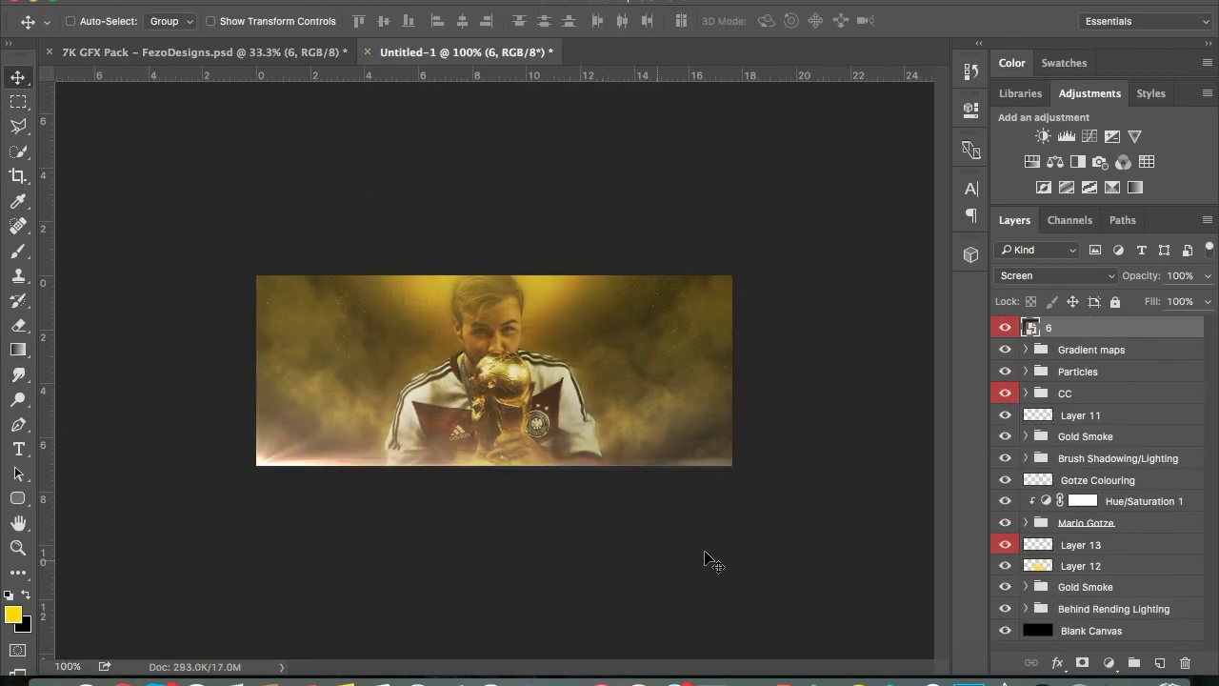
left_click_drag(1076, 340, 1076, 404)
left_click_drag(435, 565, 614, 579)
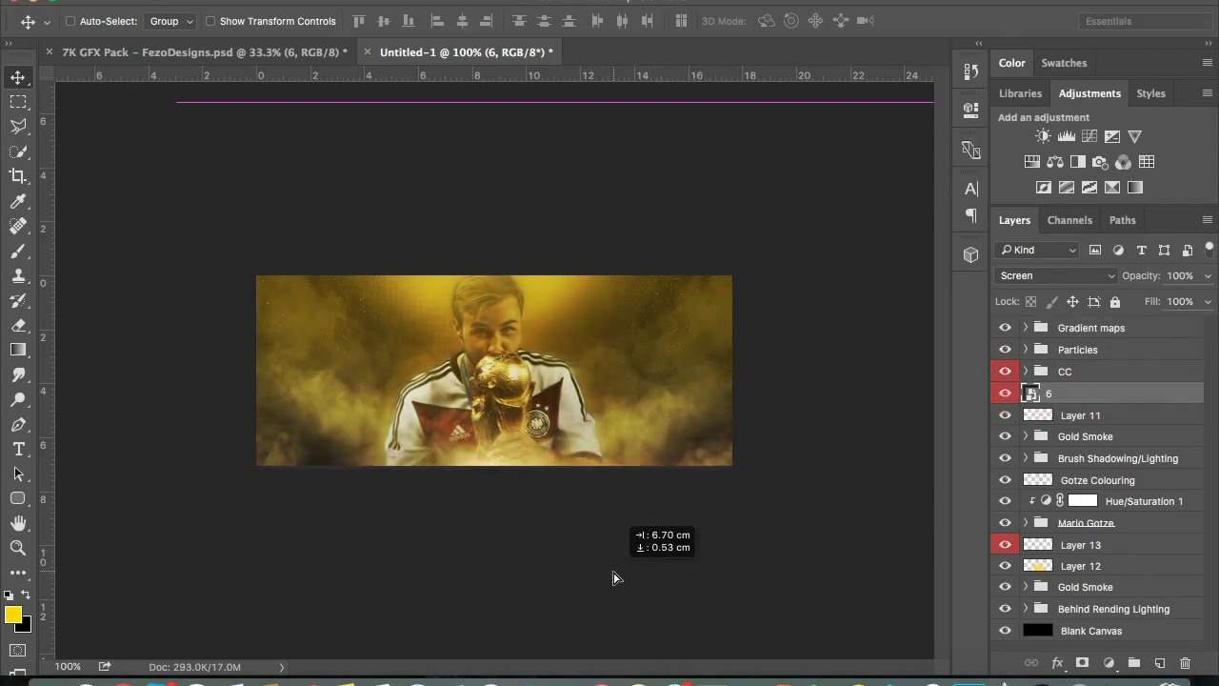
left_click(1127, 326)
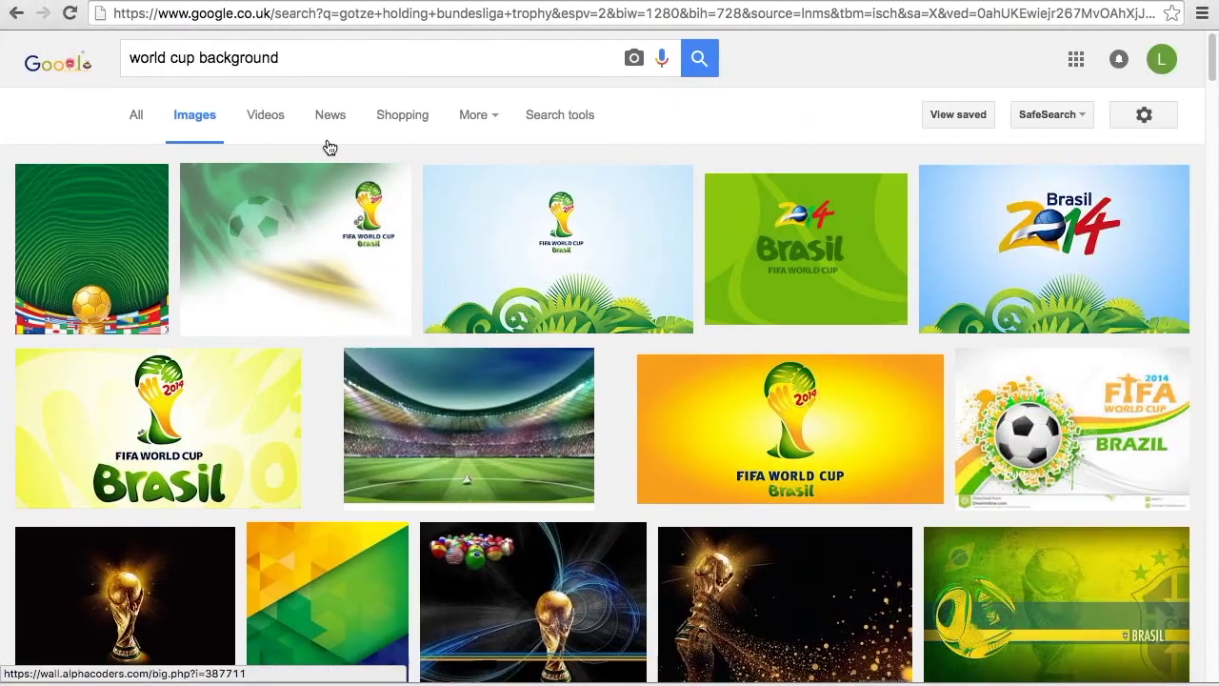
triple_click(190, 57)
Step: Search Google Images for 'hd football wallpapers' and browse the results for a stadium
type("hd football")
key("Down")
key("Return")
scroll(556, 294, "down", 1)
scroll(555, 293, "down", 5)
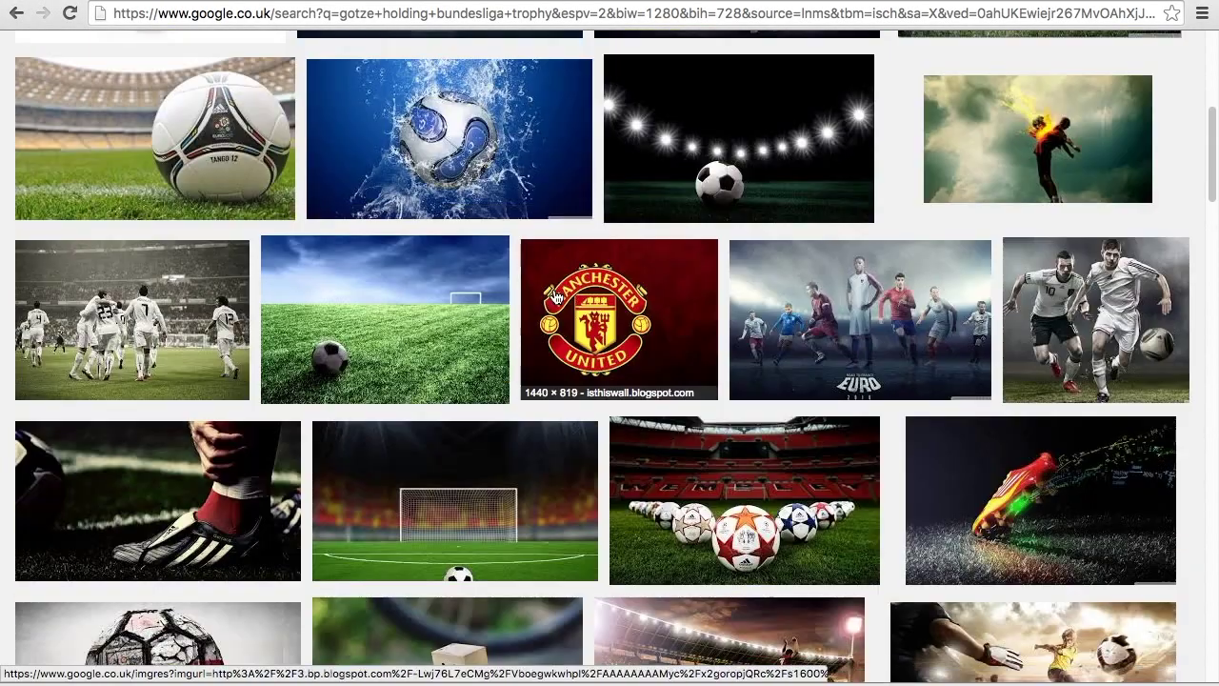
scroll(555, 293, "down", 5)
scroll(556, 296, "down", 5)
scroll(556, 296, "down", 3)
scroll(556, 297, "down", 5)
scroll(556, 296, "down", 4)
scroll(556, 297, "down", 5)
scroll(556, 296, "down", 5)
scroll(556, 296, "down", 3)
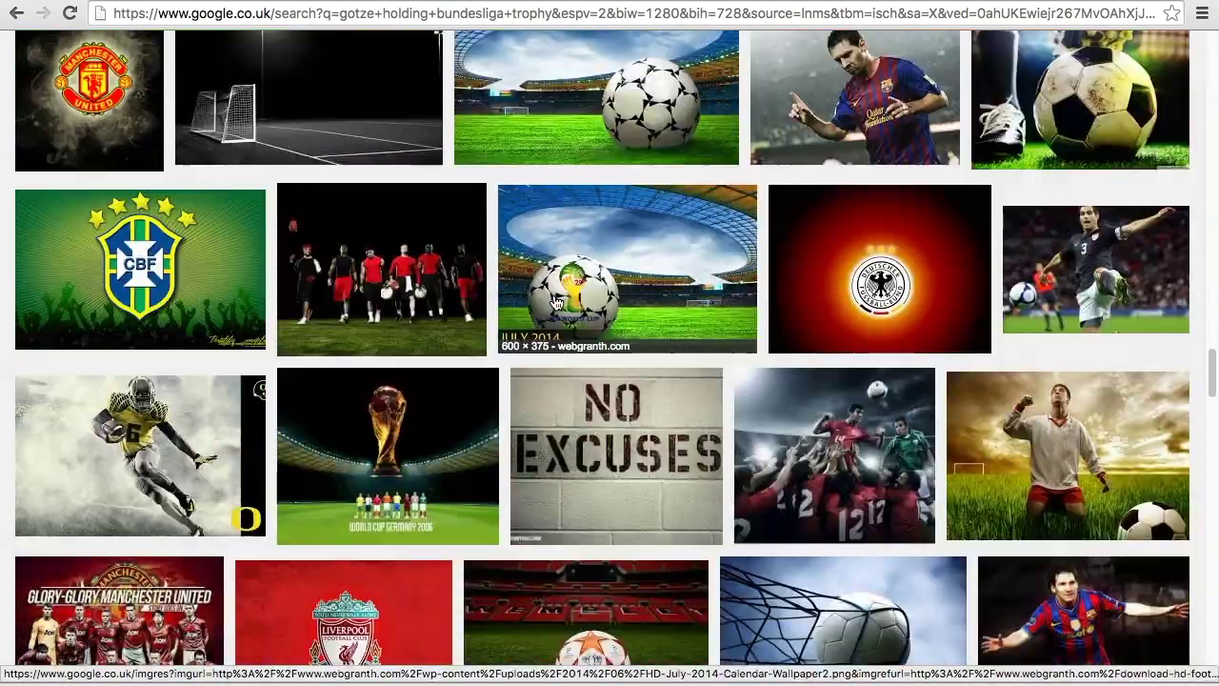
scroll(556, 296, "down", 5)
scroll(555, 303, "down", 4)
scroll(552, 303, "down", 5)
scroll(555, 303, "down", 3)
scroll(556, 303, "down", 5)
scroll(555, 303, "down", 2)
scroll(555, 302, "down", 3)
Step: Copy the floodlit stadium image and paste it into the banner as Layer 16 behind the player
left_click(1057, 419)
right_click(446, 372)
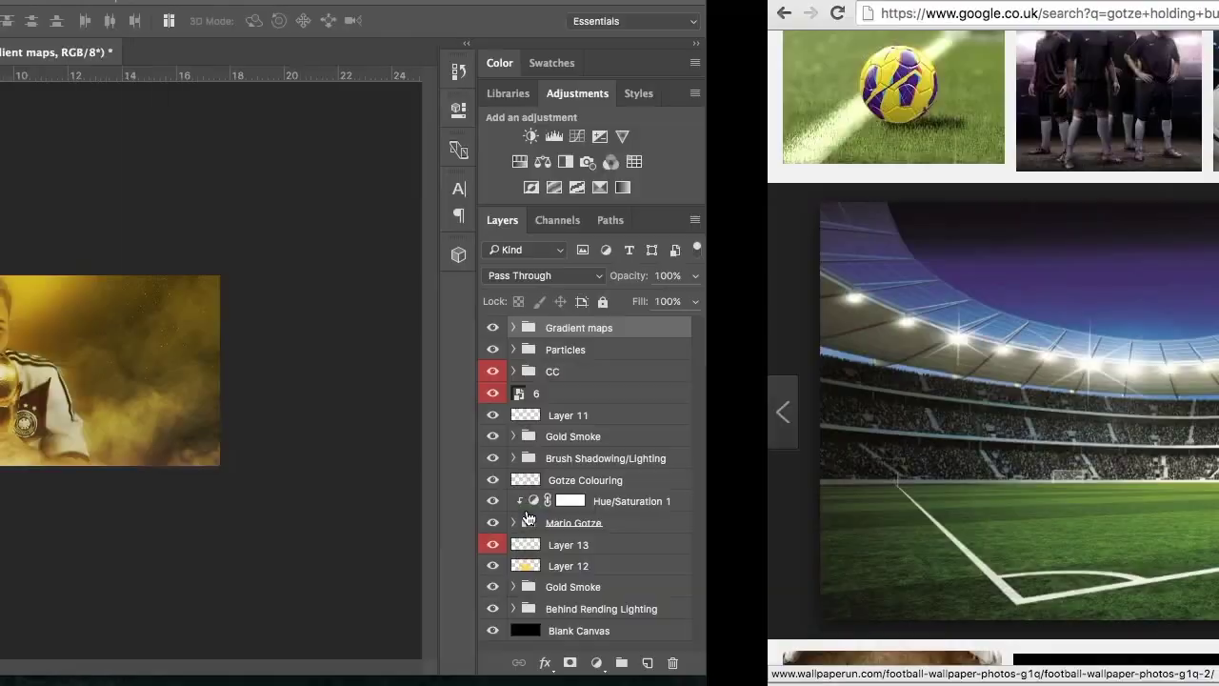
key("ctrl+v")
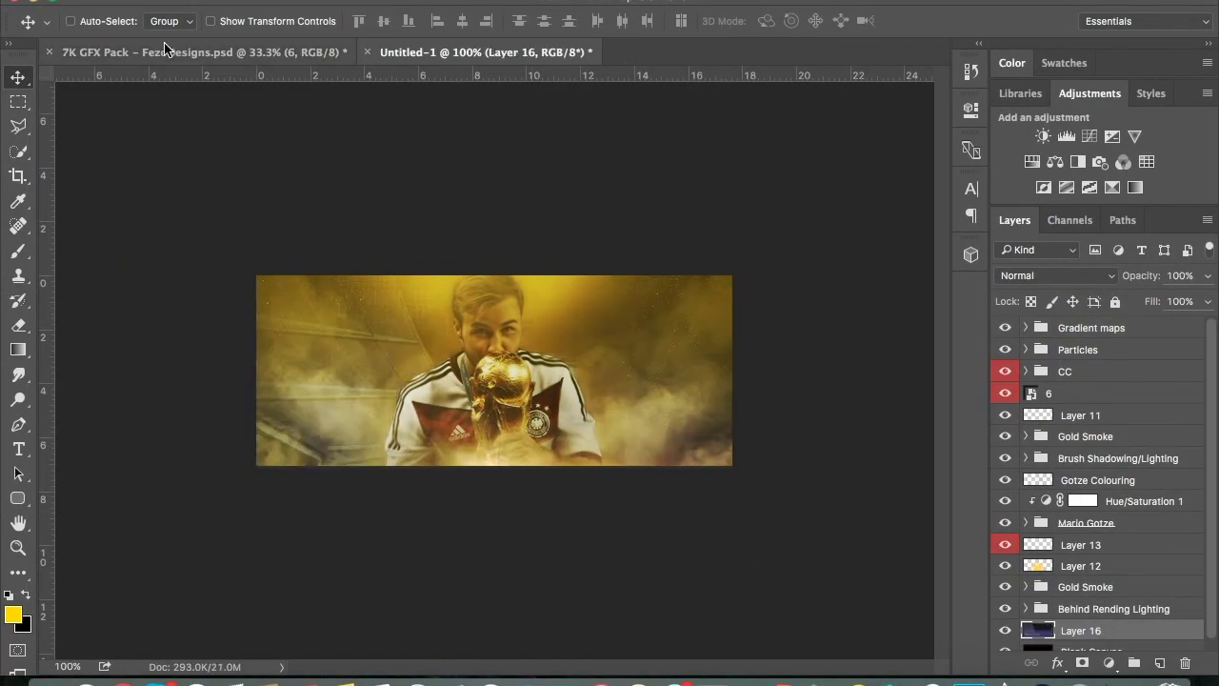
left_click_drag(409, 343, 459, 298)
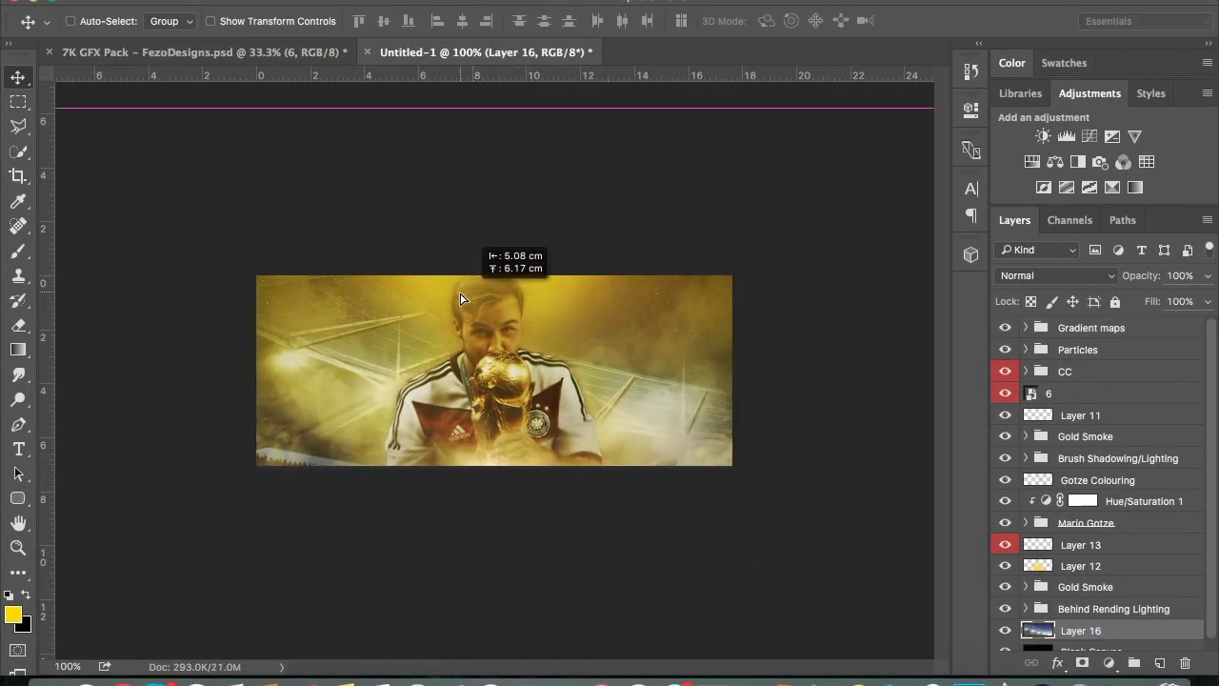
left_click(18, 449)
key("b")
left_click(27, 595)
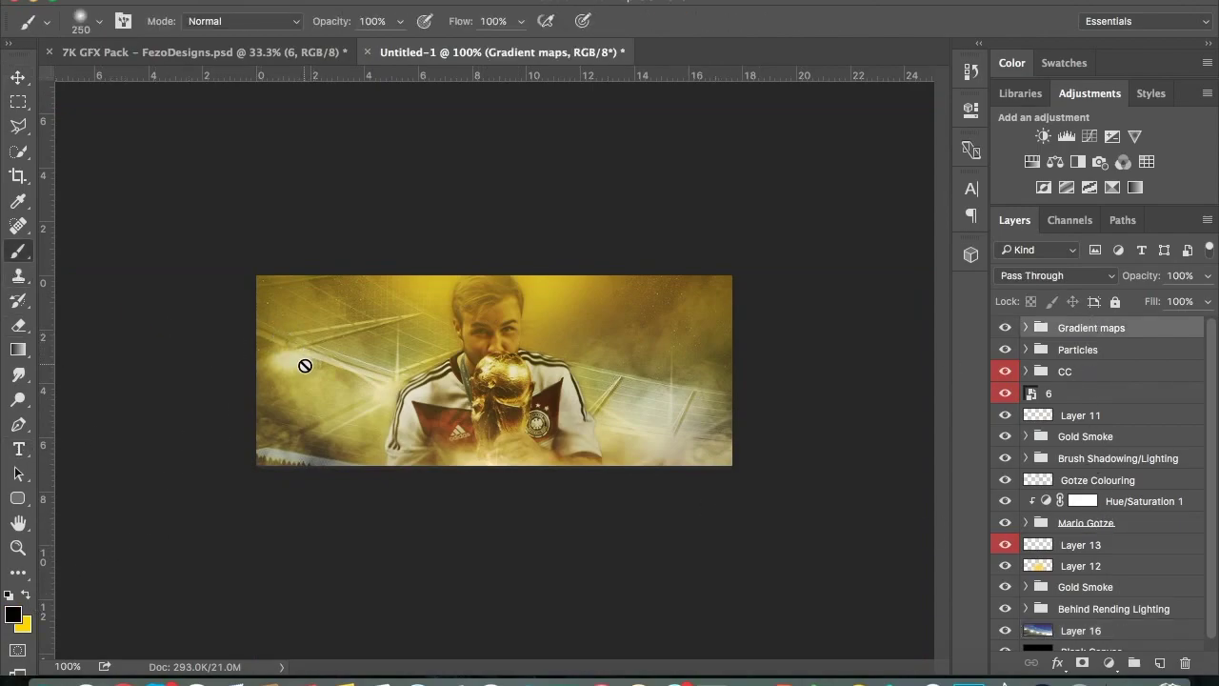
Step: Pick a scatter brush, undo the black brush strokes, and add a fresh empty layer
key("ctrl+shift+alt+n")
left_click(99, 21)
scroll(119, 257, "down", 5)
left_click(119, 257)
left_click(99, 21)
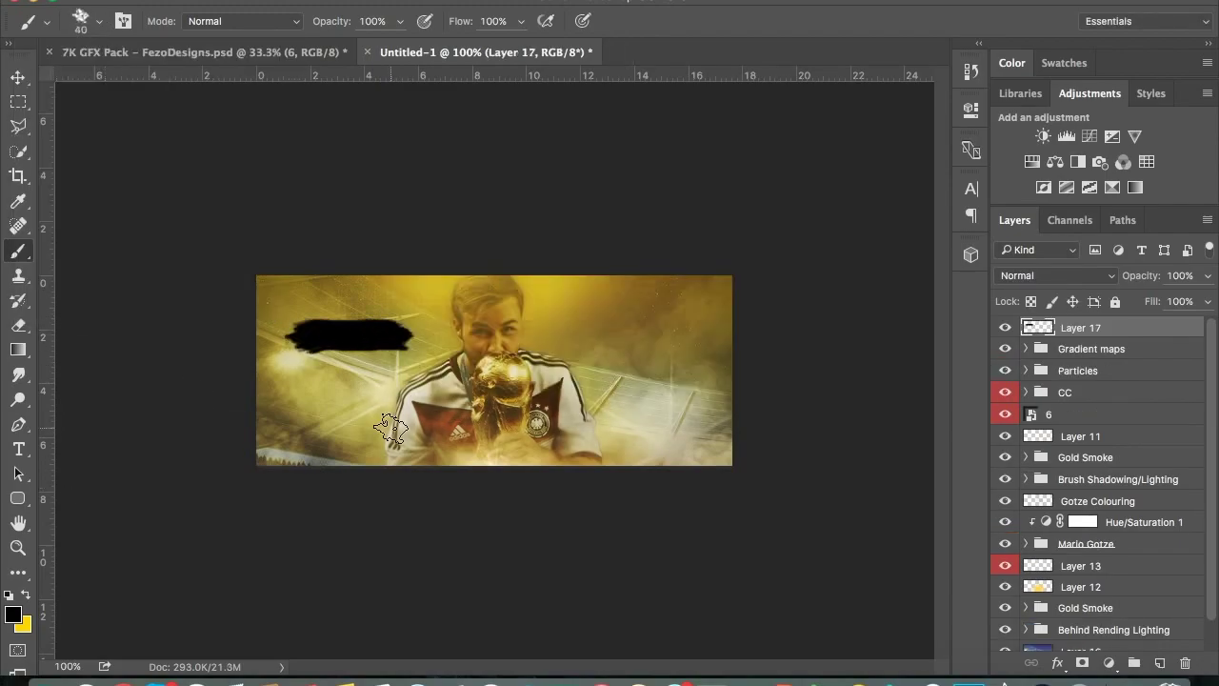
key("ctrl+z")
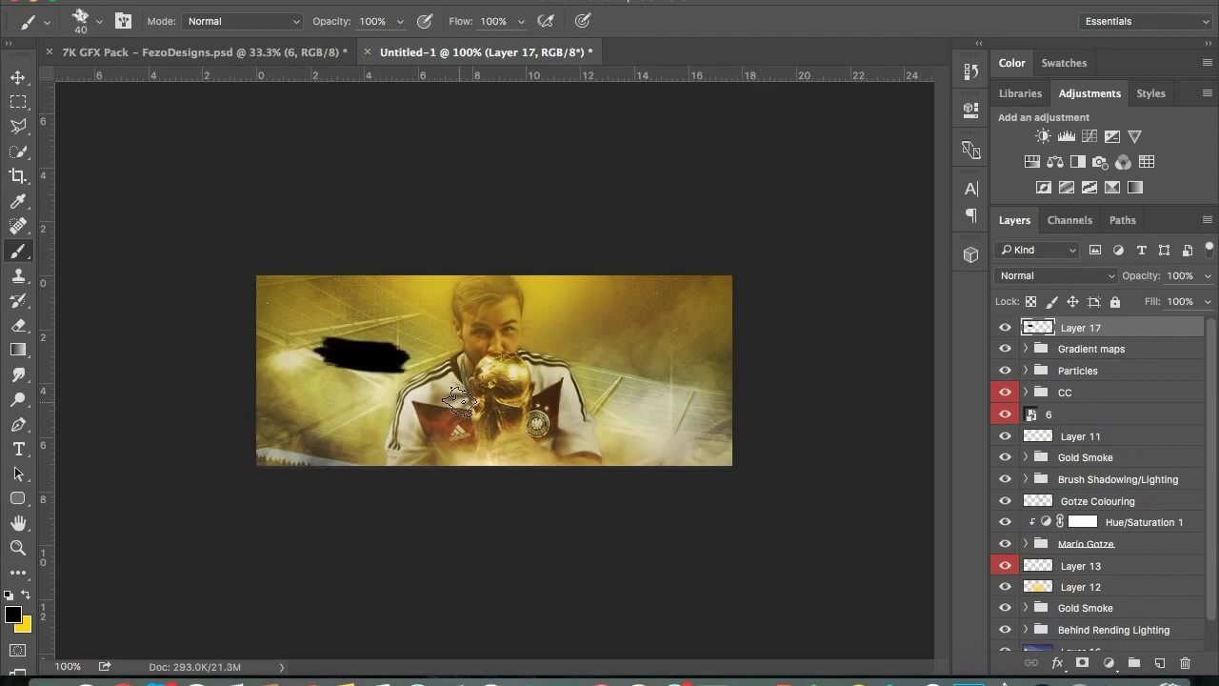
key("ctrl+alt+z")
key("ctrl+alt+z")
key("ctrl+shift+n")
key("Return")
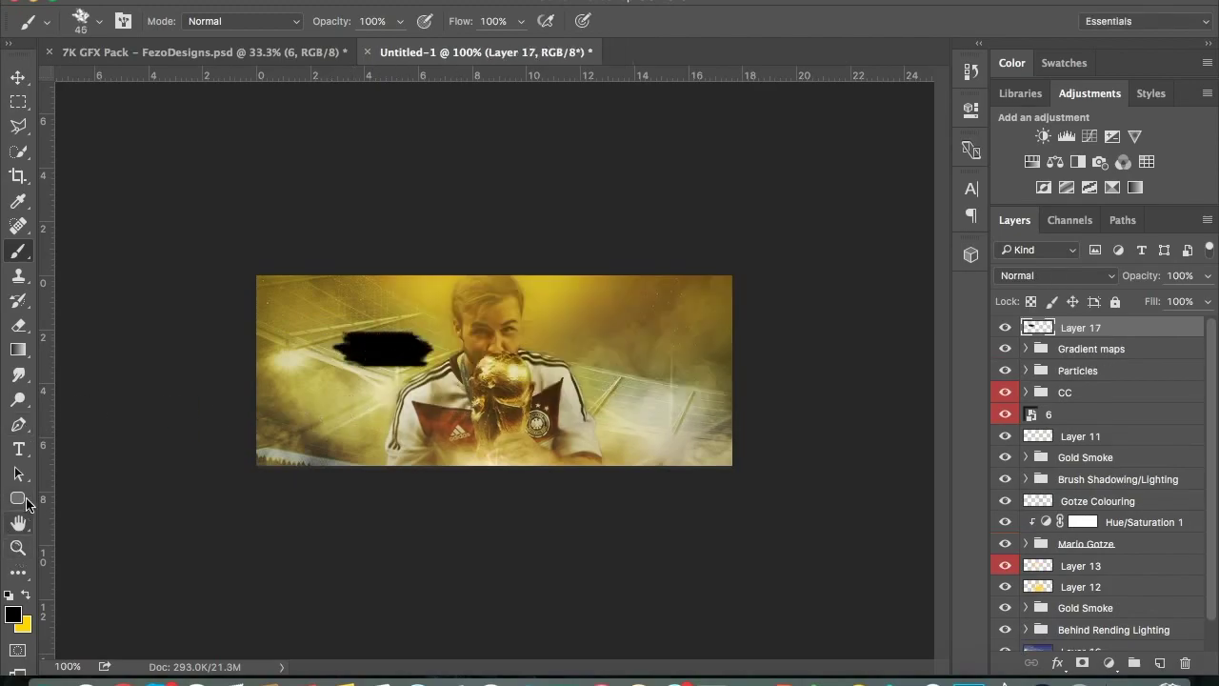
Step: Add the GOTZE text and move it onto the black brush stroke
key("t")
left_click(319, 383)
left_click(669, 20)
left_click(517, 258)
left_click(18, 77)
left_click_drag(340, 280, 403, 254)
left_click(210, 20)
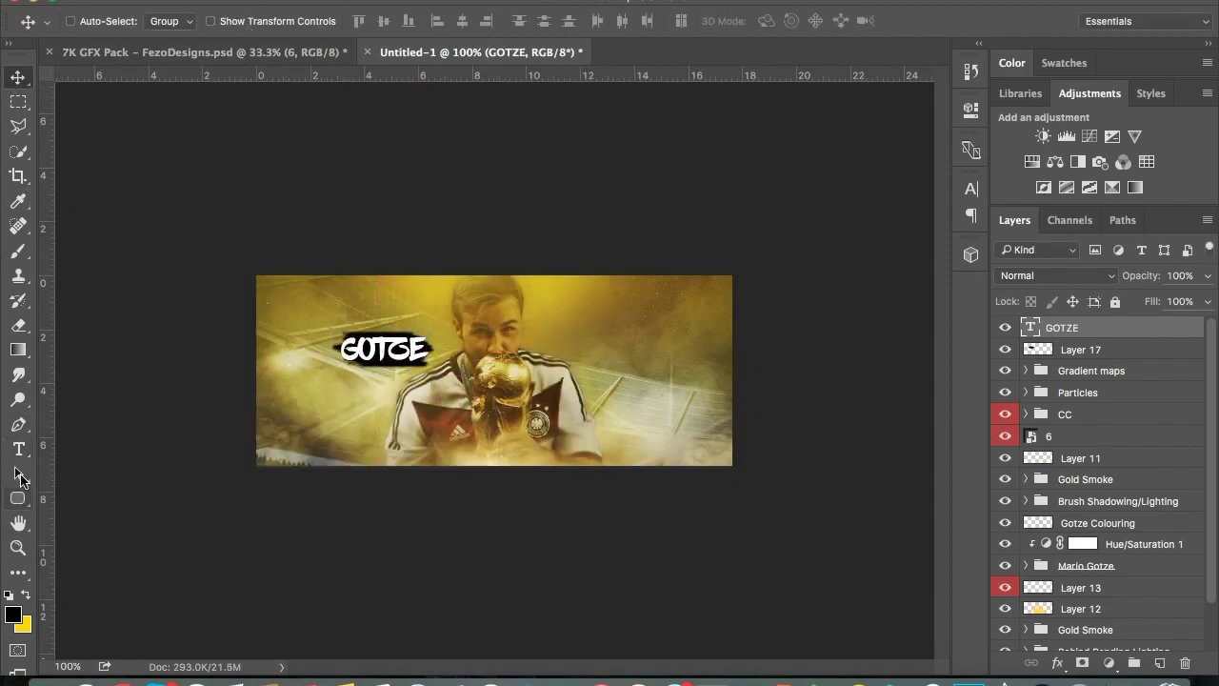
Step: Type MARIO and set its font to Gotham Ultra Italic
left_click(267, 362)
type("MARIO")
left_click(670, 20)
left_click(517, 259)
left_click(251, 20)
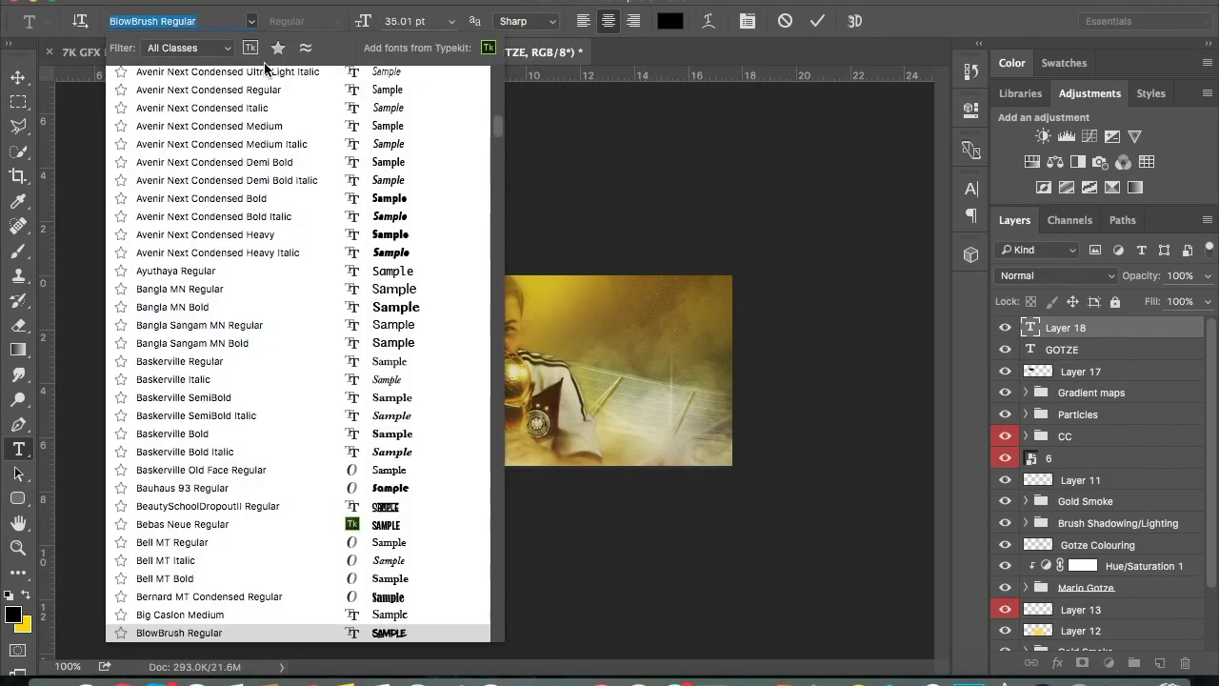
scroll(267, 67, "up", 10)
left_click(181, 234)
left_click(251, 20)
scroll(496, 321, "up", 15)
left_click(181, 92)
key("ctrl+Return")
Step: Discard the first text attempt and re-place MARIO on the banner's left side
key("v")
left_click_drag(333, 462, 340, 410)
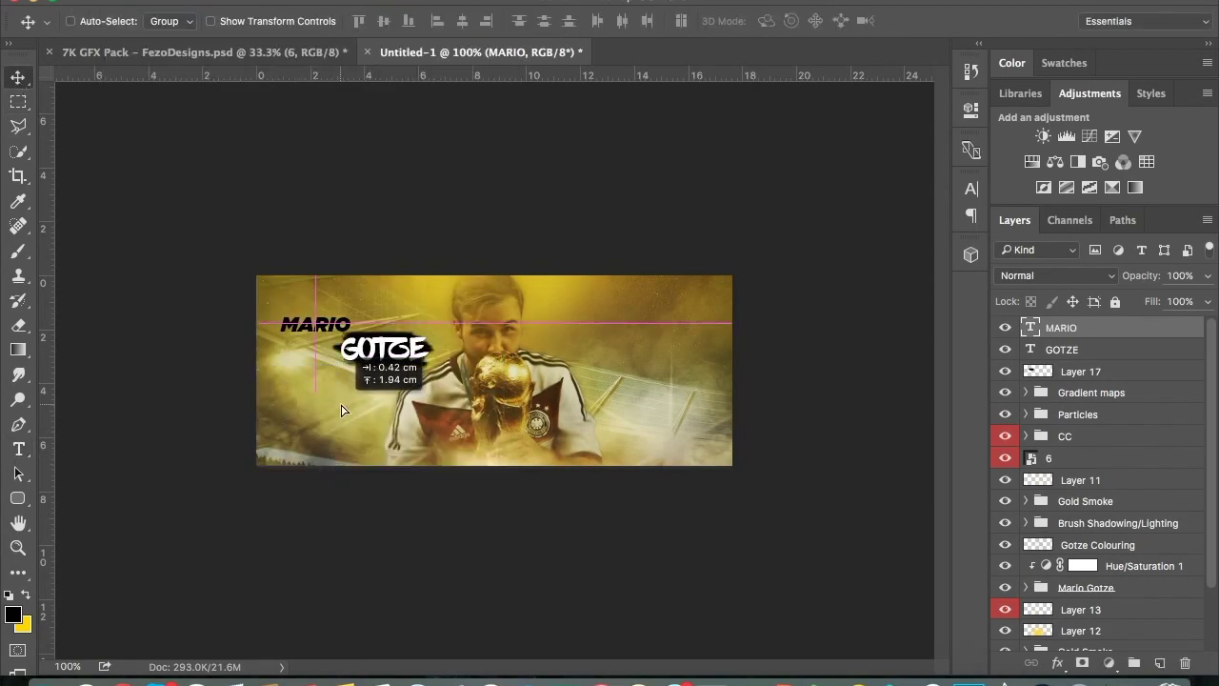
left_click_drag(433, 497, 390, 530)
key("ctrl+e")
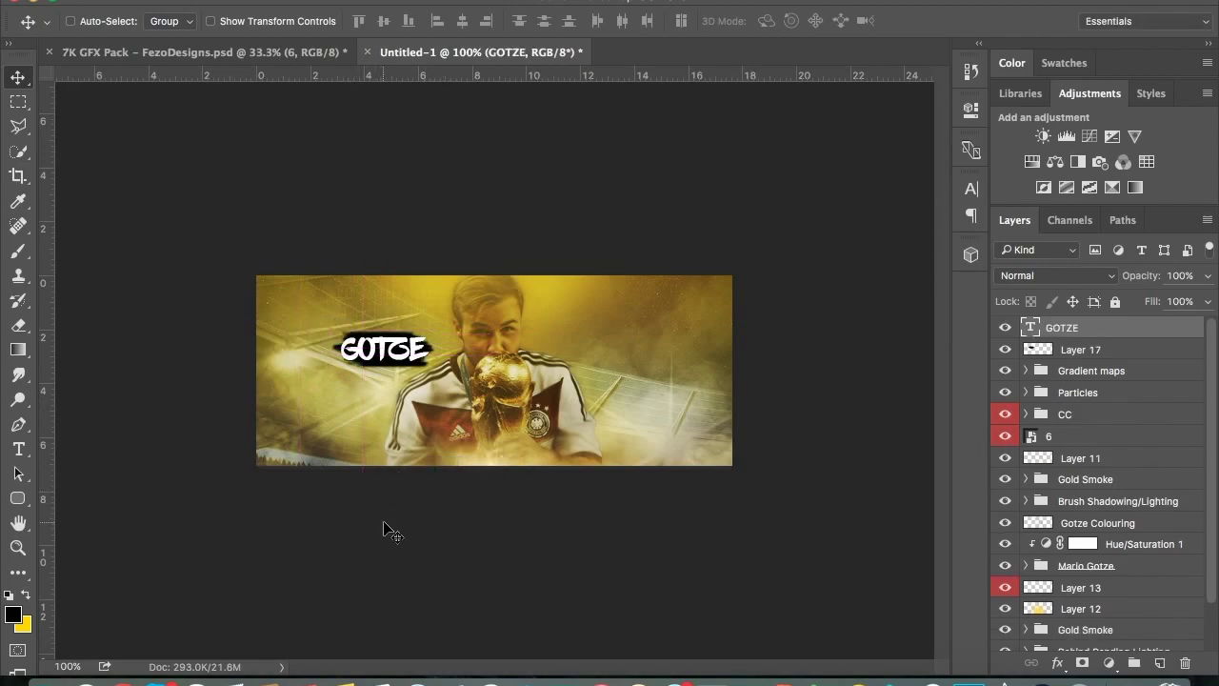
key("Delete")
left_click(18, 449)
left_click(292, 372)
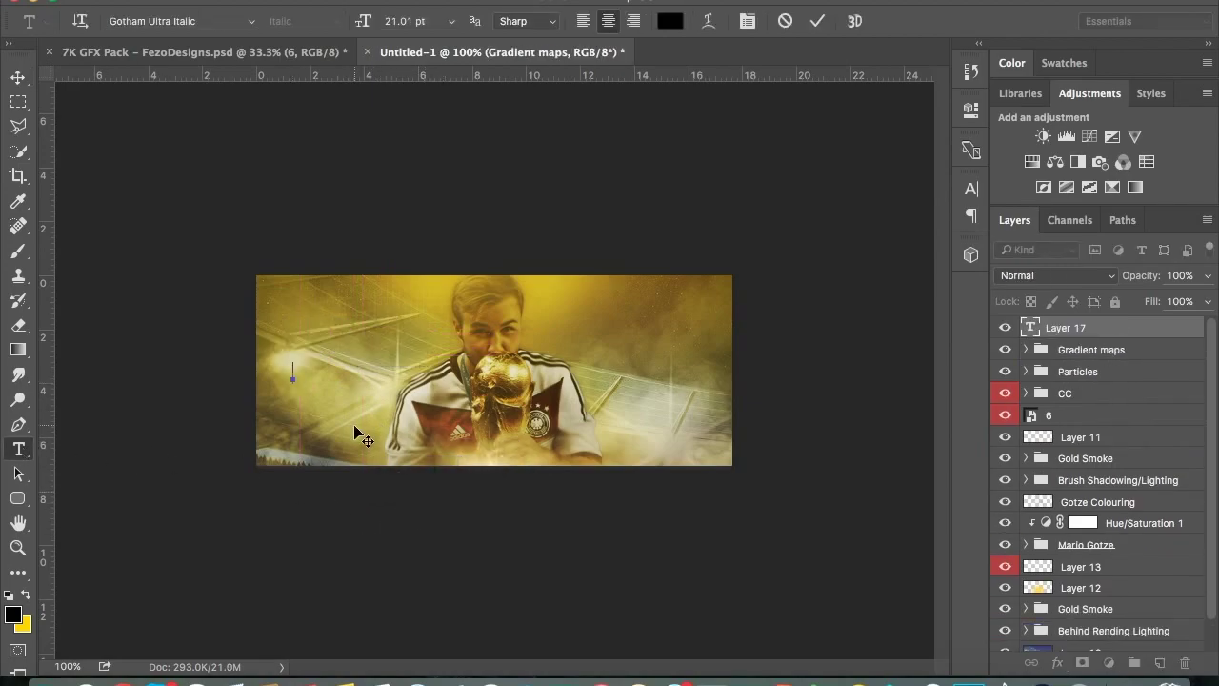
type("MARIO")
key("ctrl+Return")
key("v")
left_click_drag(345, 492, 366, 465)
Step: Add GOTZE in yellow and line it up beside MARIO
key("t")
left_click(316, 420)
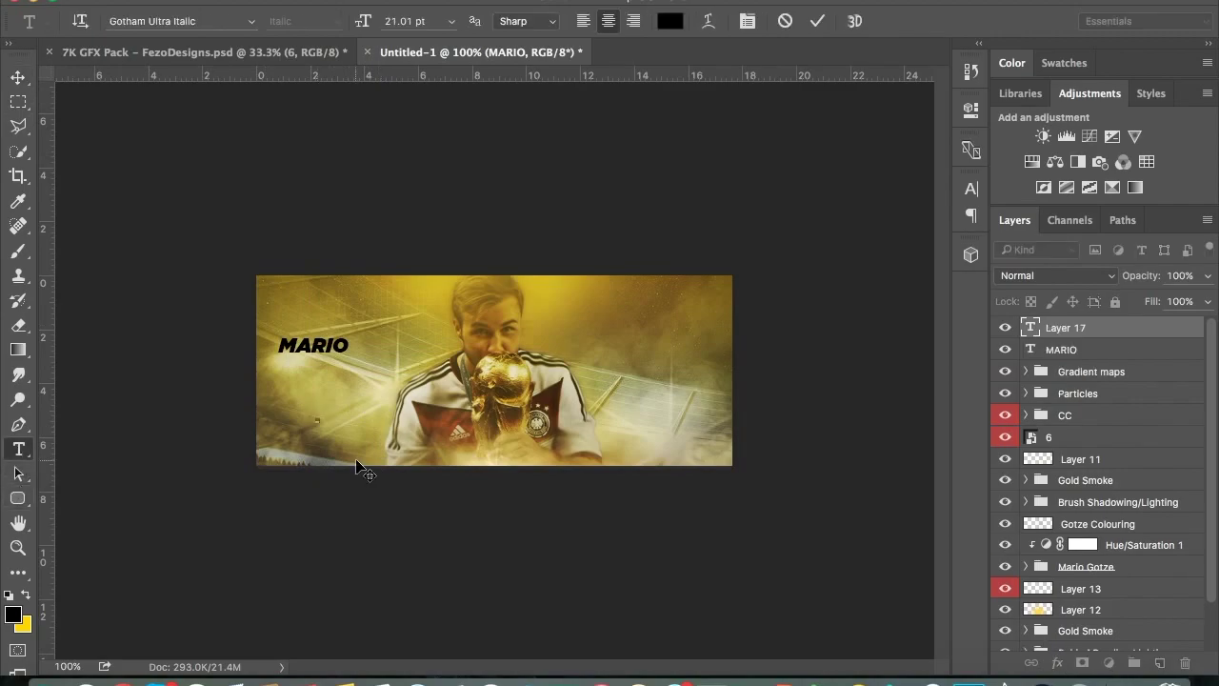
left_click(669, 20)
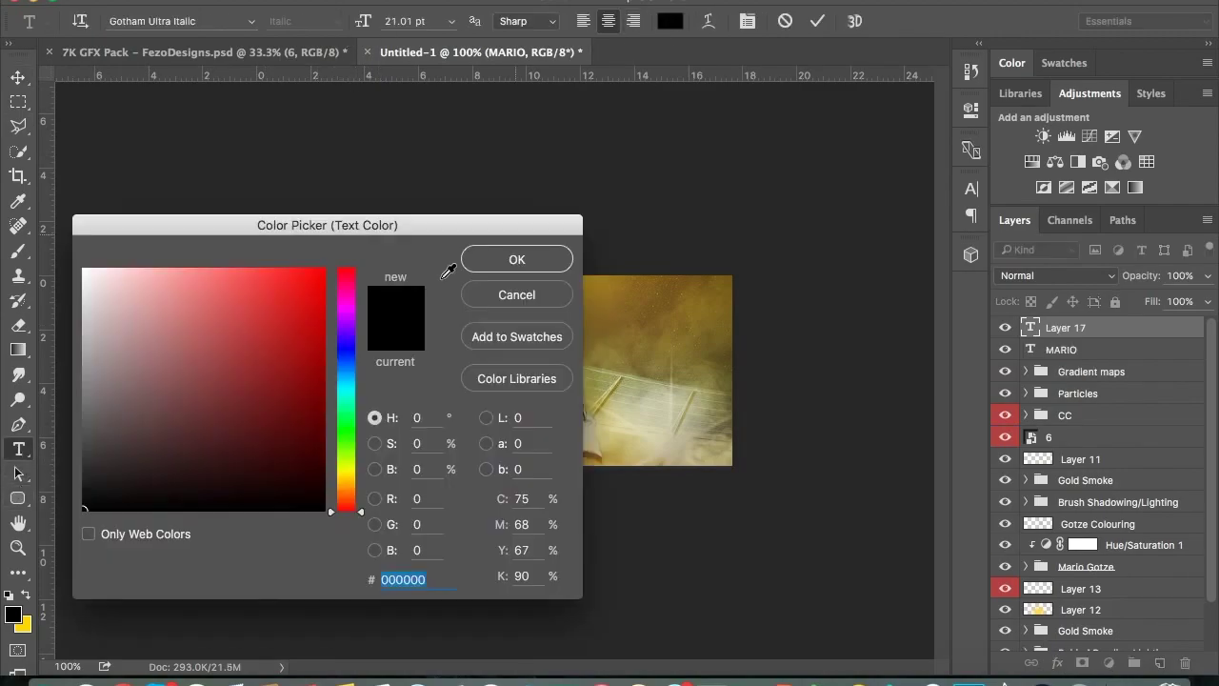
left_click(347, 470)
left_click(314, 281)
key("Return")
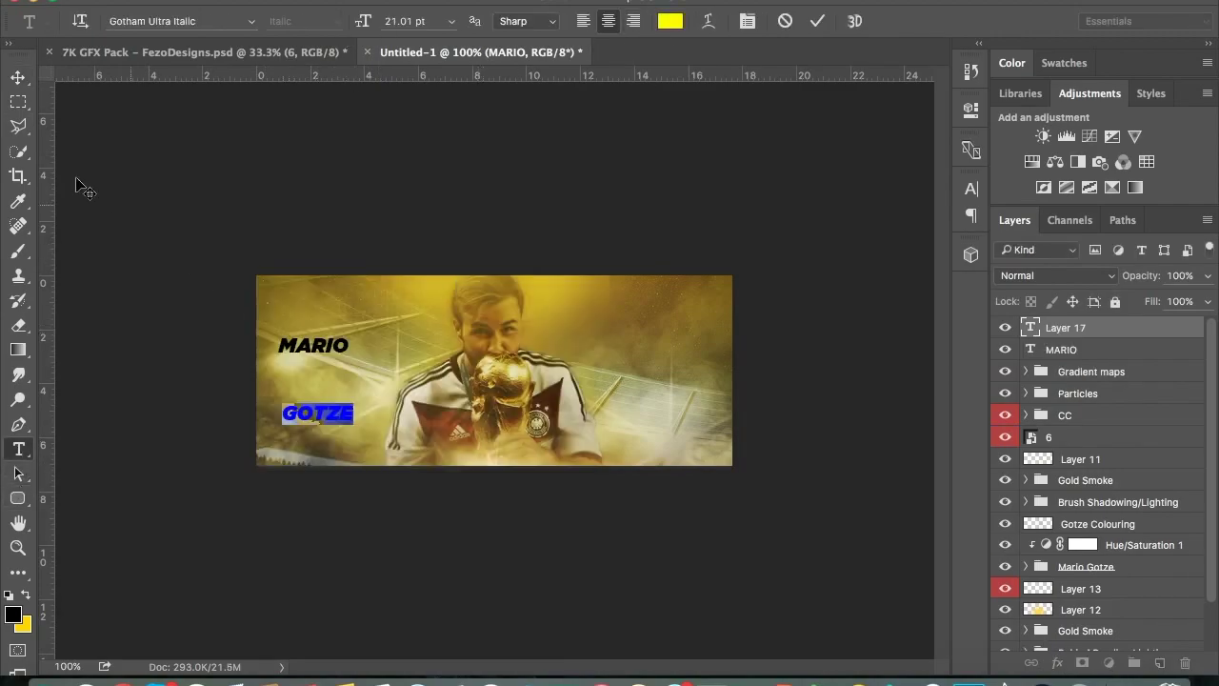
key("ctrl+Return")
key("v")
left_click_drag(344, 485, 415, 416)
Step: Move MARIO and GOTZE together to the right of the player
left_click(1061, 349, "shift")
mouse_move(439, 461)
left_mouse_down()
mouse_move(727, 454)
mouse_move(694, 453)
left_mouse_up()
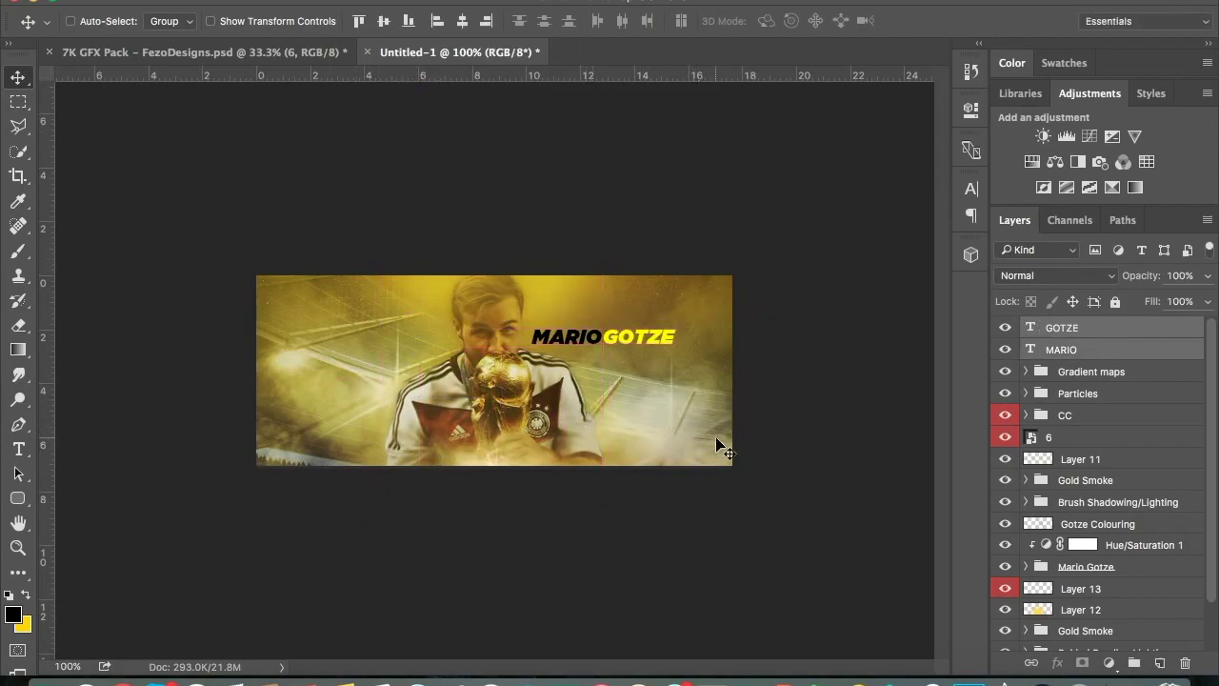
key("ctrl+shift+alt+n")
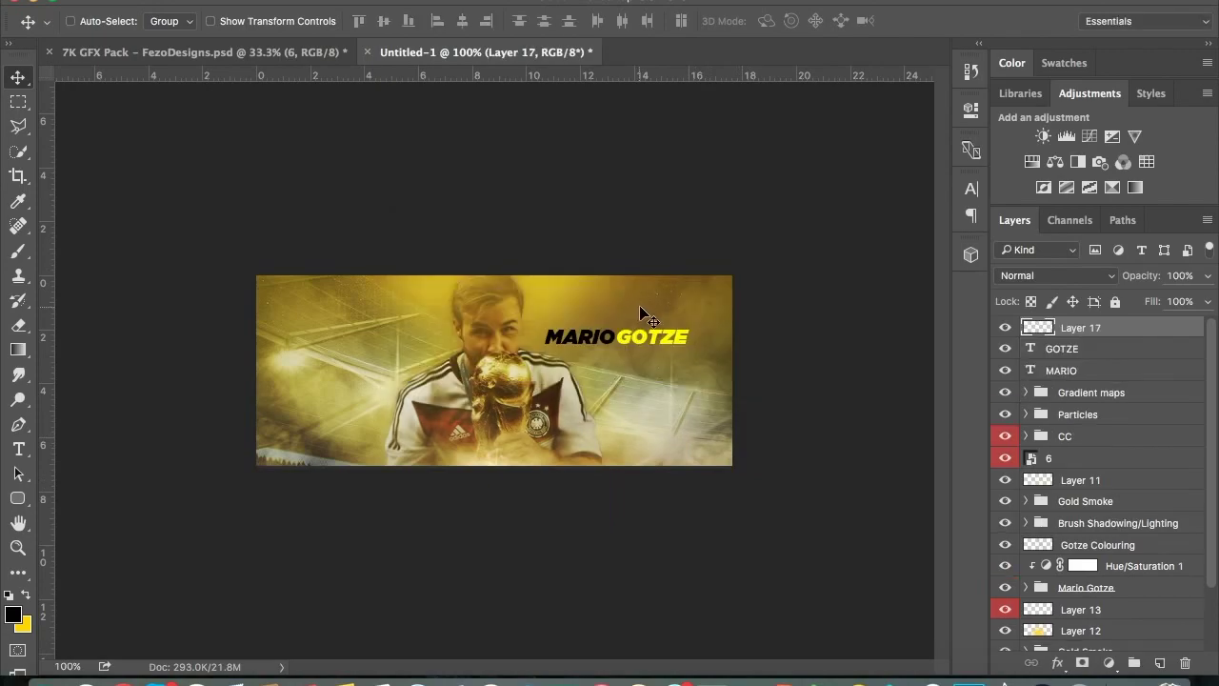
Step: Stroke the banner selection with a white border on a layer set to Overlay
right_click(295, 319)
left_click(429, 574)
left_click(571, 237)
key("Return")
left_click(735, 201)
left_click(1055, 275)
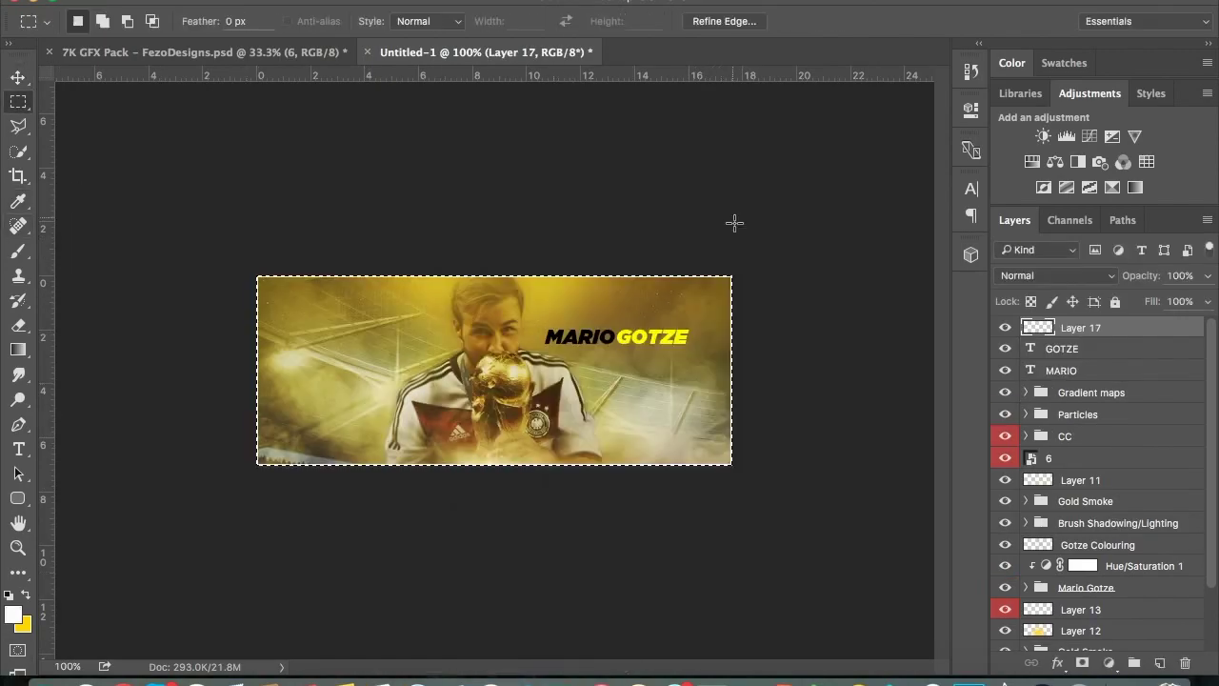
left_click(1021, 321)
Step: Add a second white stroke border around the banner on another new layer
key("ctrl+shift+n")
key("Return")
right_click(740, 320)
left_click(762, 492)
left_click(731, 193)
Step: Give GOTZE Bevel & Emboss and Drop Shadow layer effects
double_click(1107, 371)
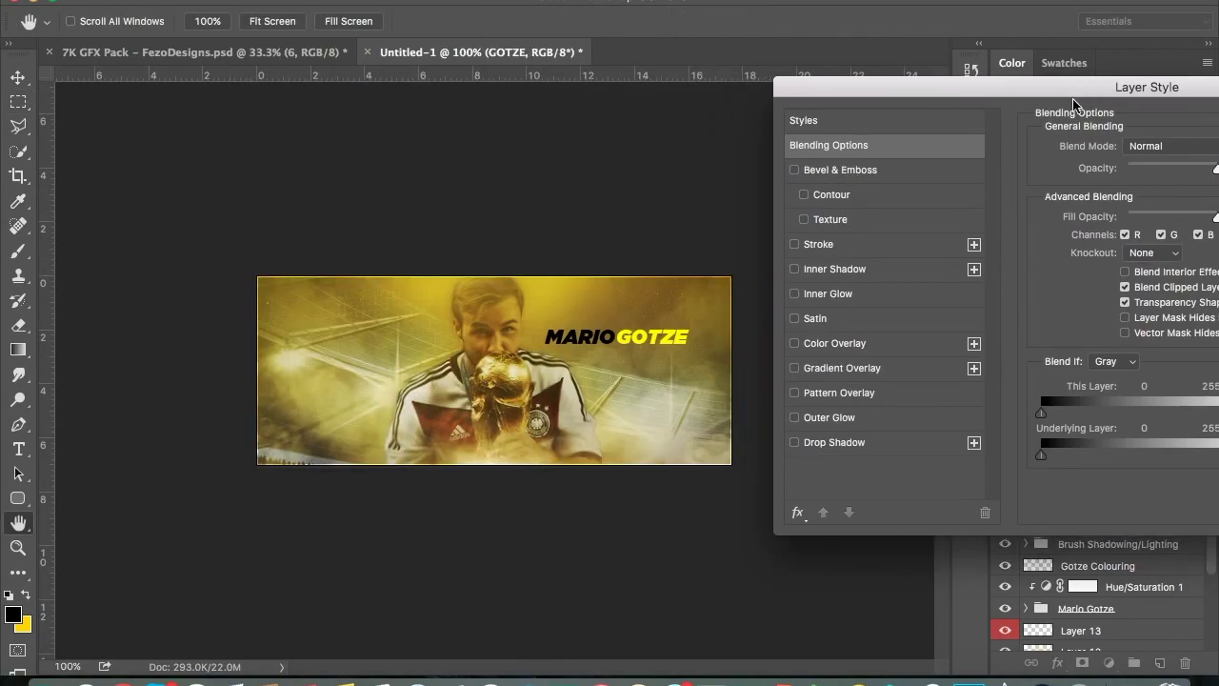
left_click(834, 441)
left_click_drag(993, 95, 581, 112)
left_click(1082, 146)
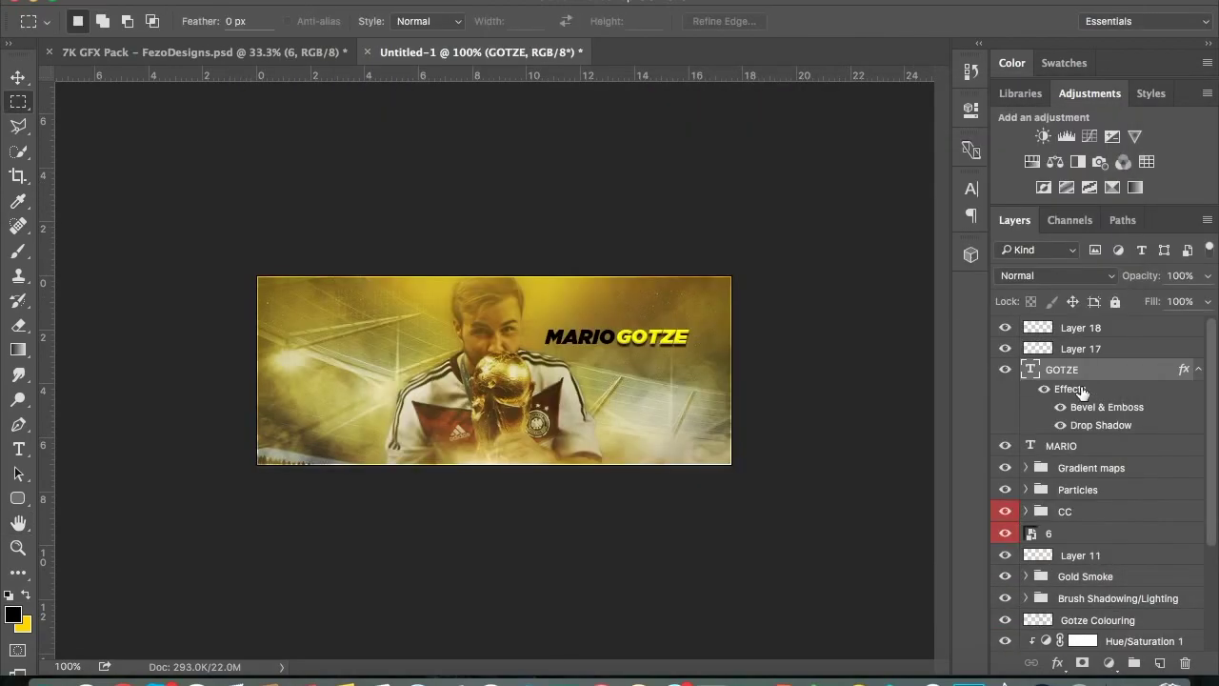
left_click(1196, 373)
Step: Try moving the MARIO GOTZE name down and right, then undo it
left_click(1061, 392, "shift")
key("v")
mouse_move(678, 412)
left_mouse_down()
mouse_move(722, 466)
mouse_move(712, 496)
left_mouse_up()
key("ctrl+z")
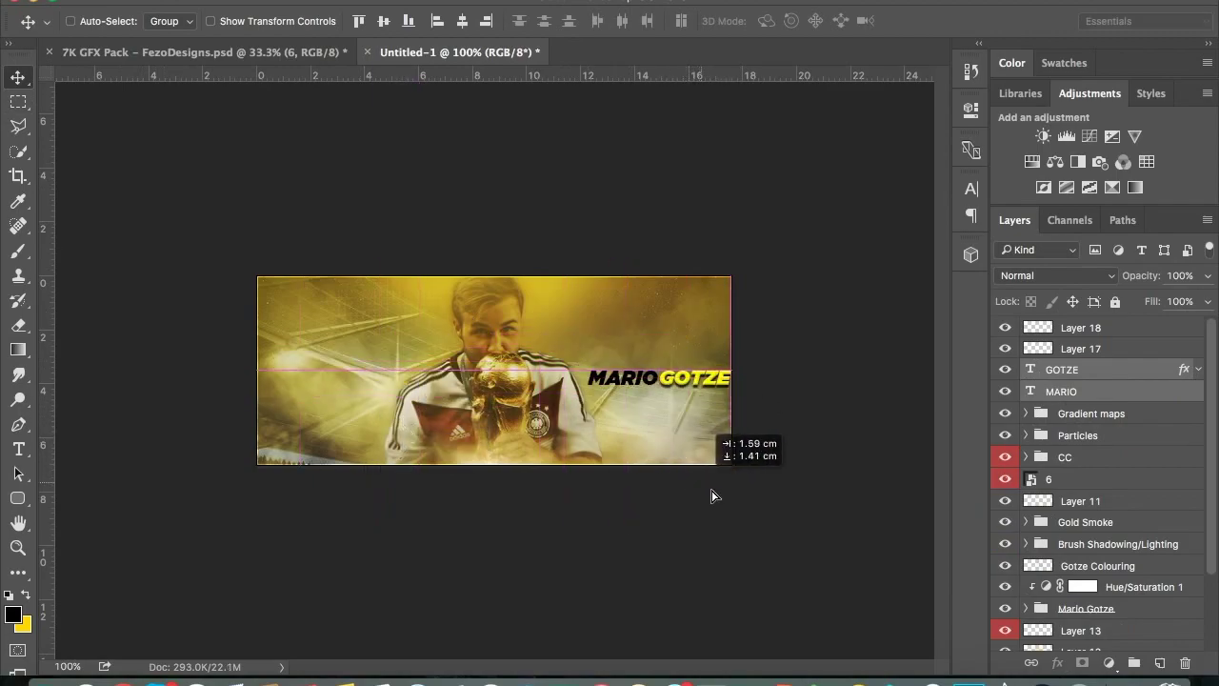
Step: Mask Layer 15 copy in the Gradient maps group using the player's outline
left_click(1095, 419)
left_click(1026, 413)
left_click(1109, 438)
left_click(1083, 659)
scroll(1067, 571, "down", 5)
left_click(1051, 636, "ctrl")
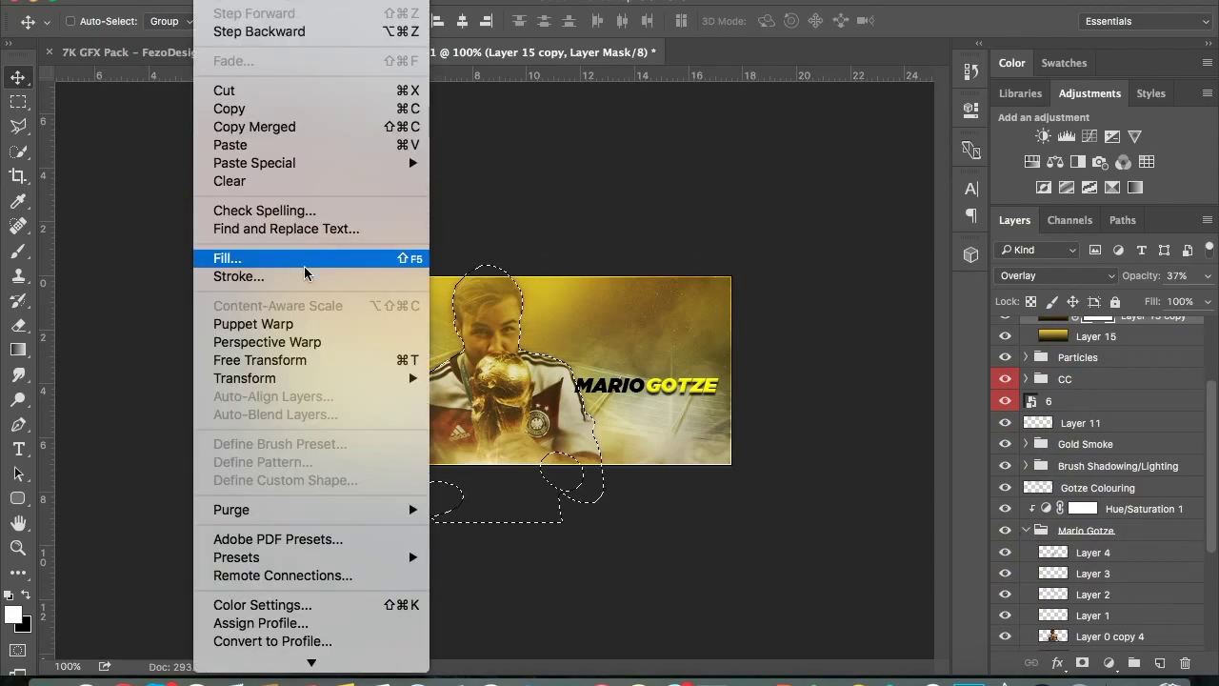
left_click(305, 257)
key("Return")
key("ctrl+d")
scroll(1095, 429, "up", 5)
left_click(1025, 414)
left_click(1004, 413)
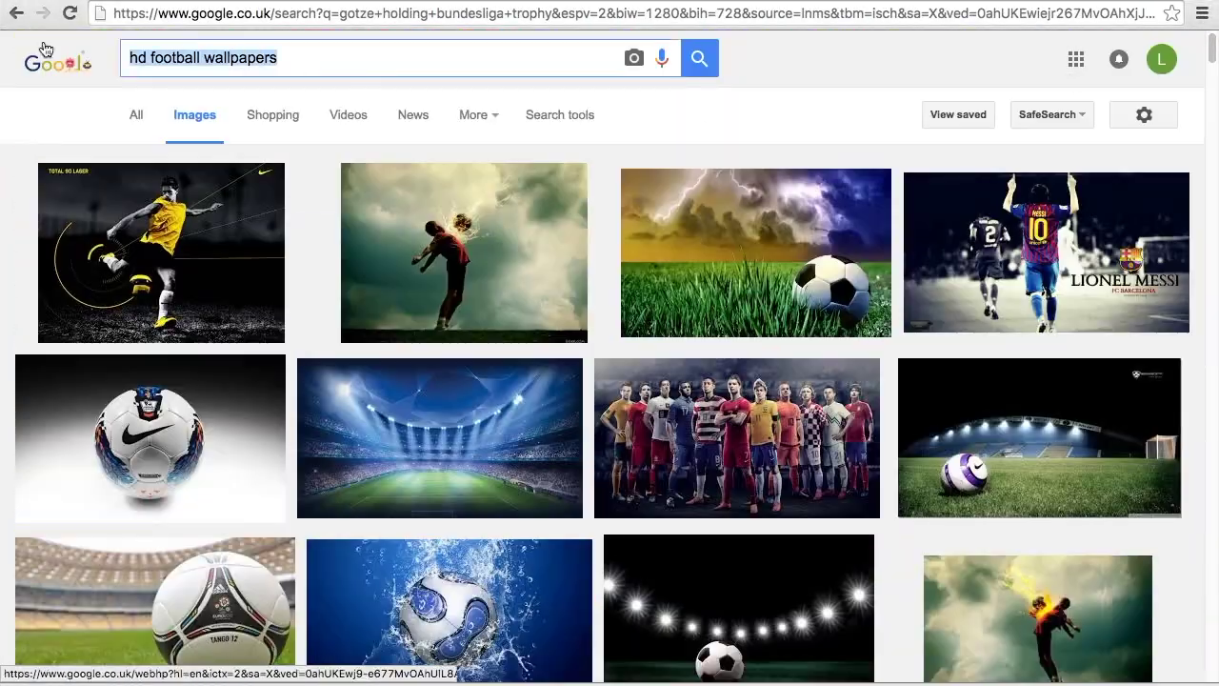
Step: Find a fireball in Google Images and paste it into the banner
type("fireball")
key("Return")
left_click(707, 551)
right_click(444, 422)
left_click(558, 582)
key("ctrl+v")
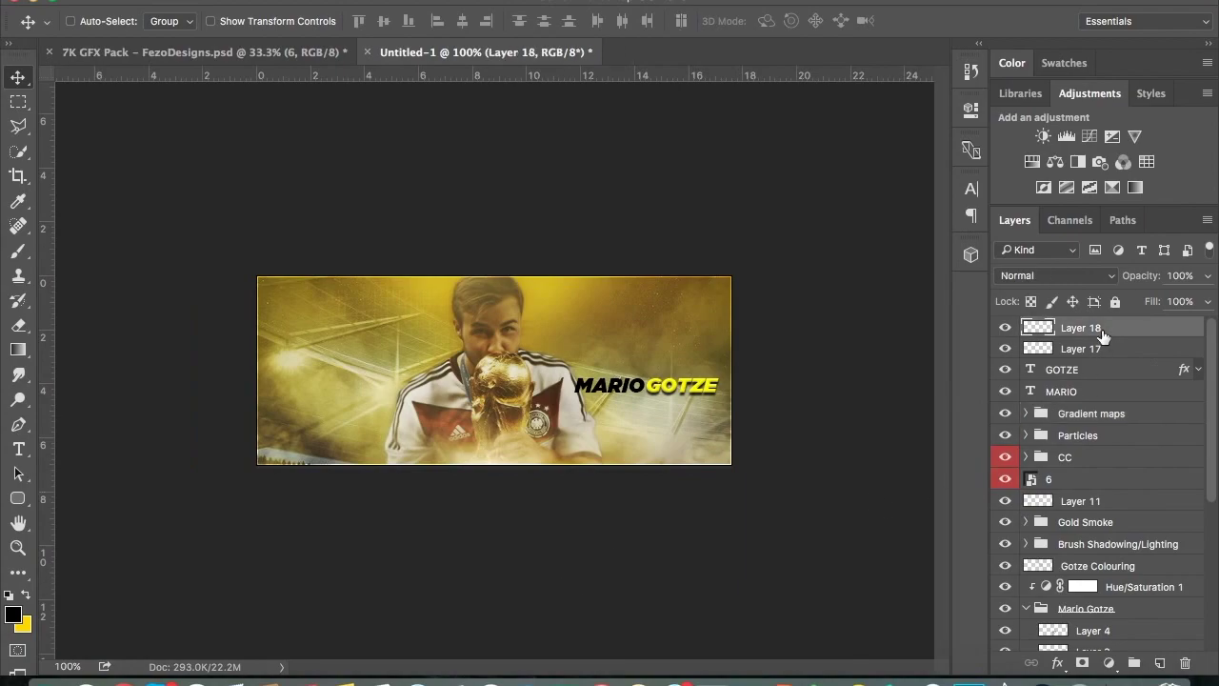
Step: Scale the fire layer to about 42% and reposition it
key("ctrl+t")
left_click_drag(267, 291, 504, 463)
left_click_drag(667, 569, 425, 289)
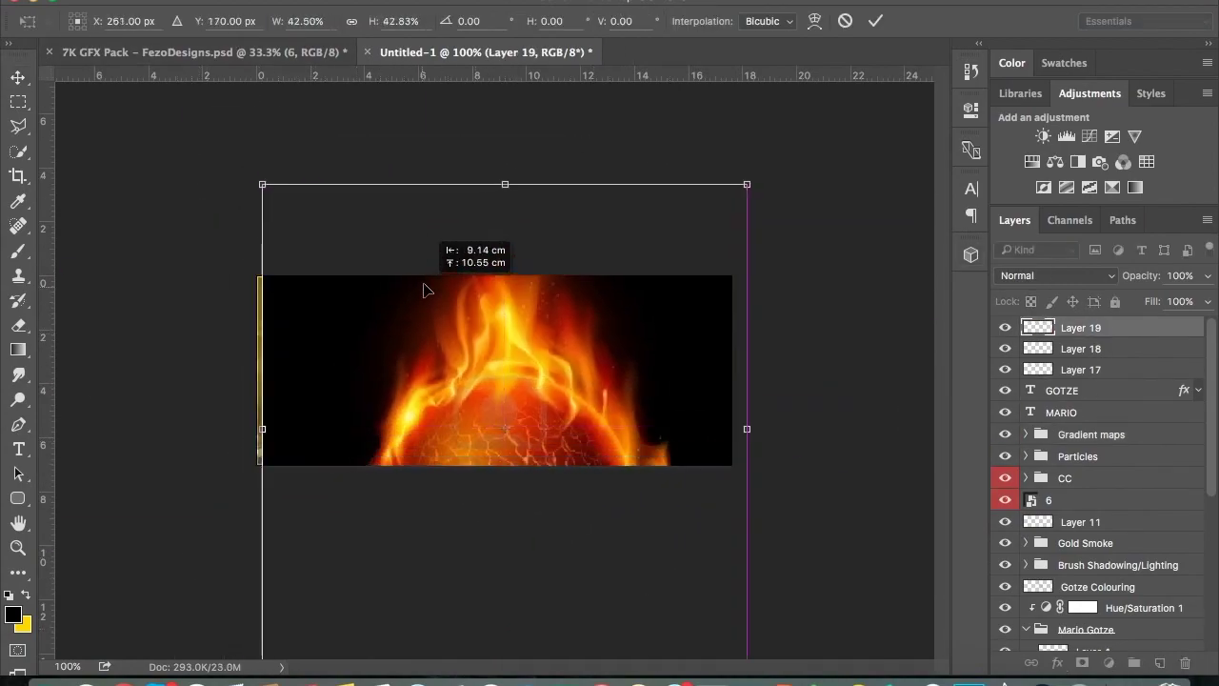
key("Return")
Step: Erase the black background and stray edges around the fire with a large eraser
key("e")
key("bracketright")
mouse_move(291, 393)
left_mouse_down()
mouse_move(313, 468)
mouse_move(344, 325)
left_mouse_up()
mouse_move(626, 317)
left_mouse_down()
mouse_move(657, 409)
mouse_move(441, 252)
left_mouse_up()
left_click_drag(678, 470, 559, 474)
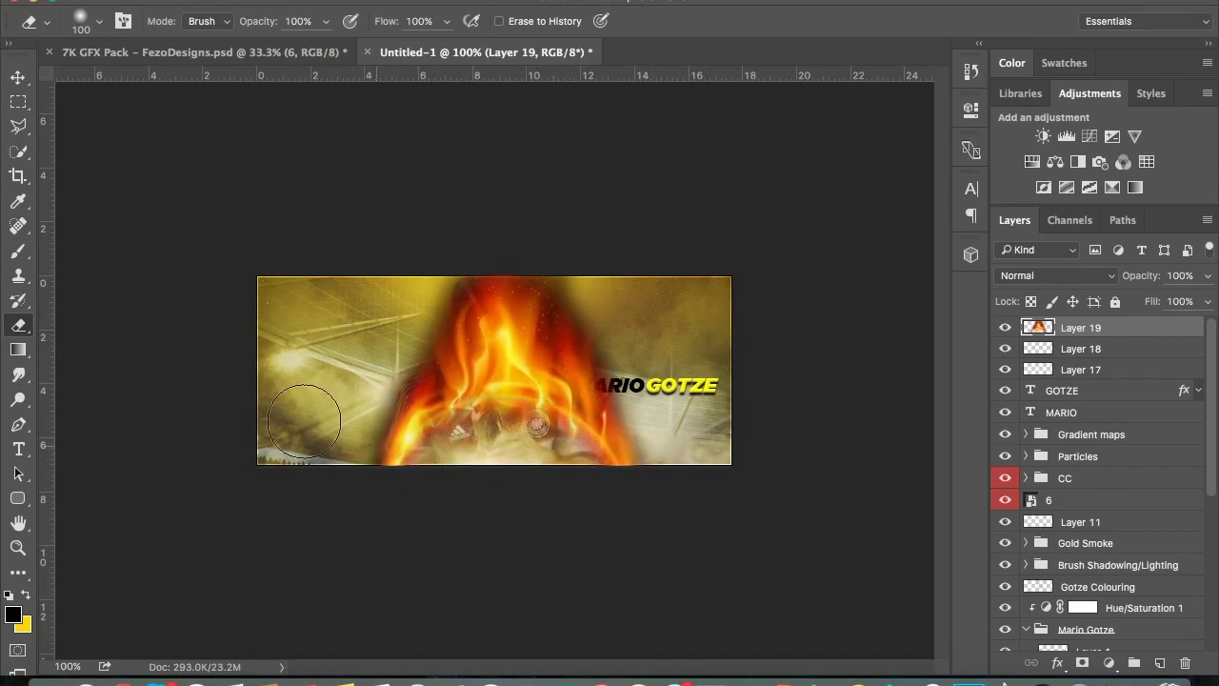
Step: Move the fire layer beneath the Mario Gotze group and enlarge it around the player
key("v")
mouse_move(1104, 334)
left_mouse_down()
mouse_move(1105, 674)
mouse_move(1104, 514)
left_mouse_up()
left_click_drag(584, 531, 575, 531)
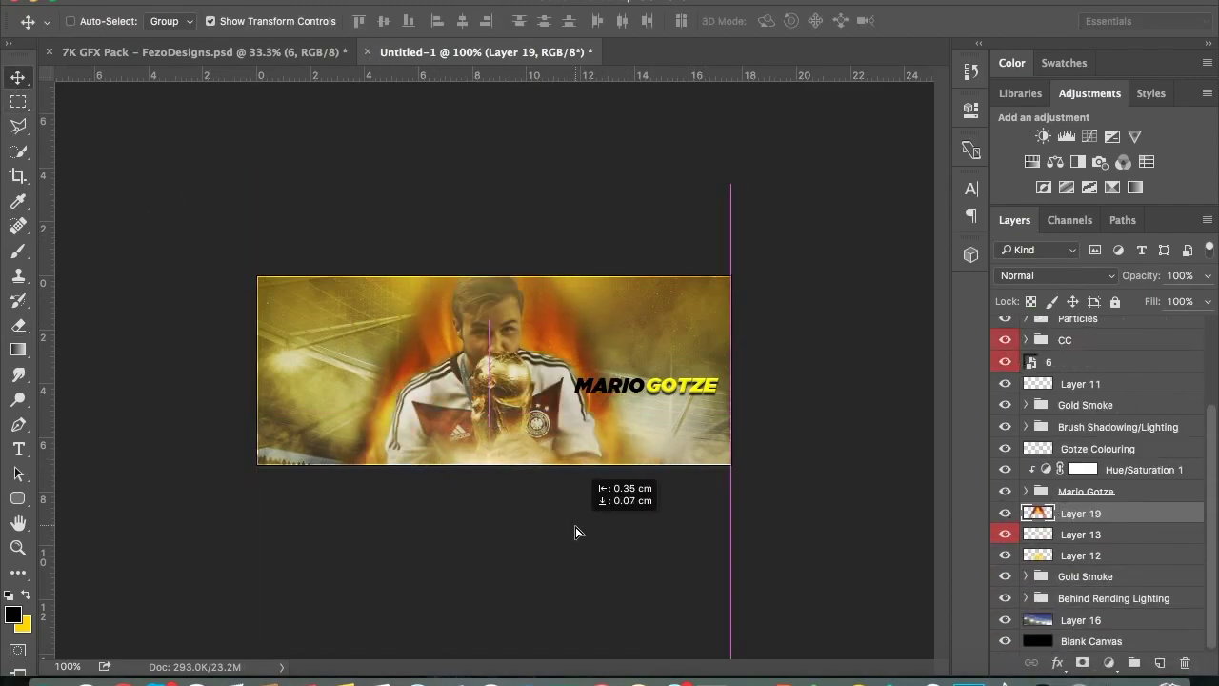
key("ctrl+t")
left_click_drag(260, 191, 272, 136)
key("Return")
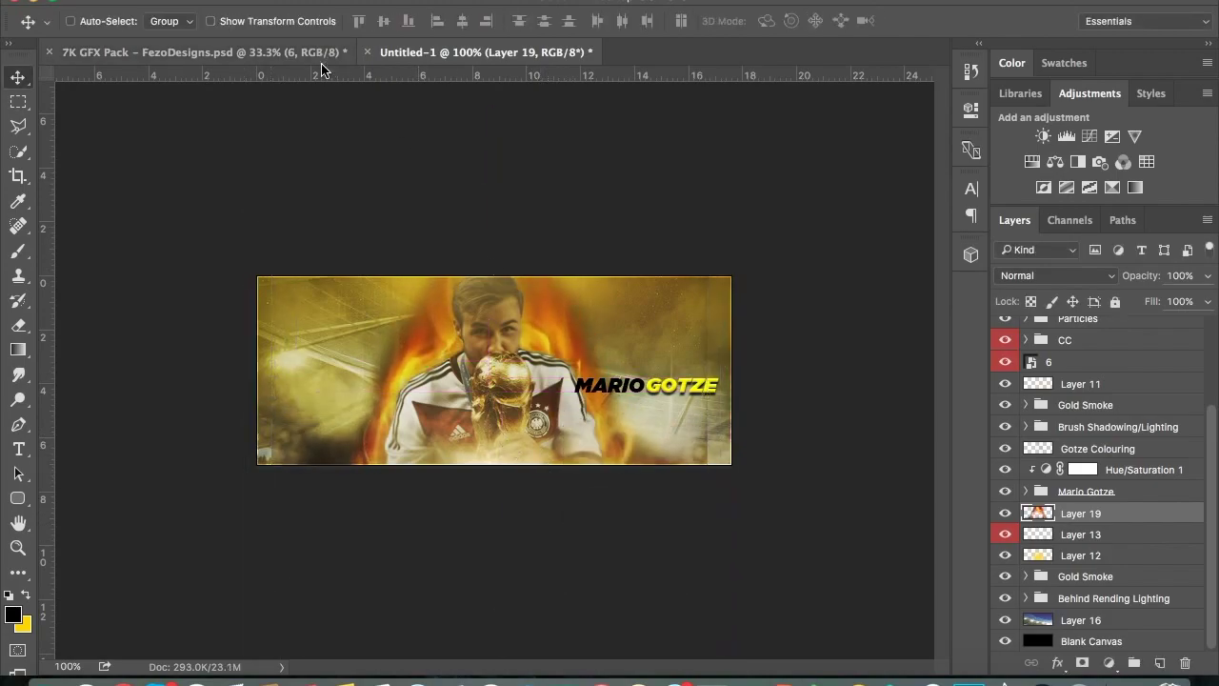
Step: Erase stray fire above MARIO GOTZE, try Soft Light and Overlay, then keep Normal
key("e")
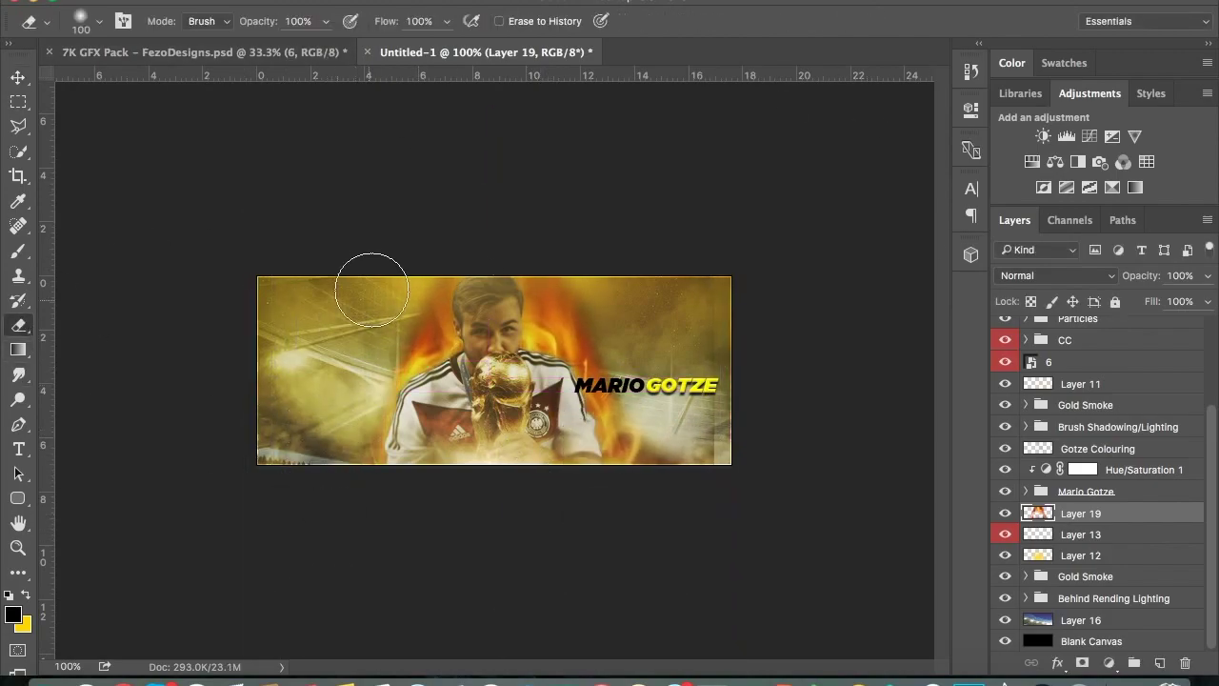
left_click_drag(657, 409, 625, 339)
left_click(1133, 275)
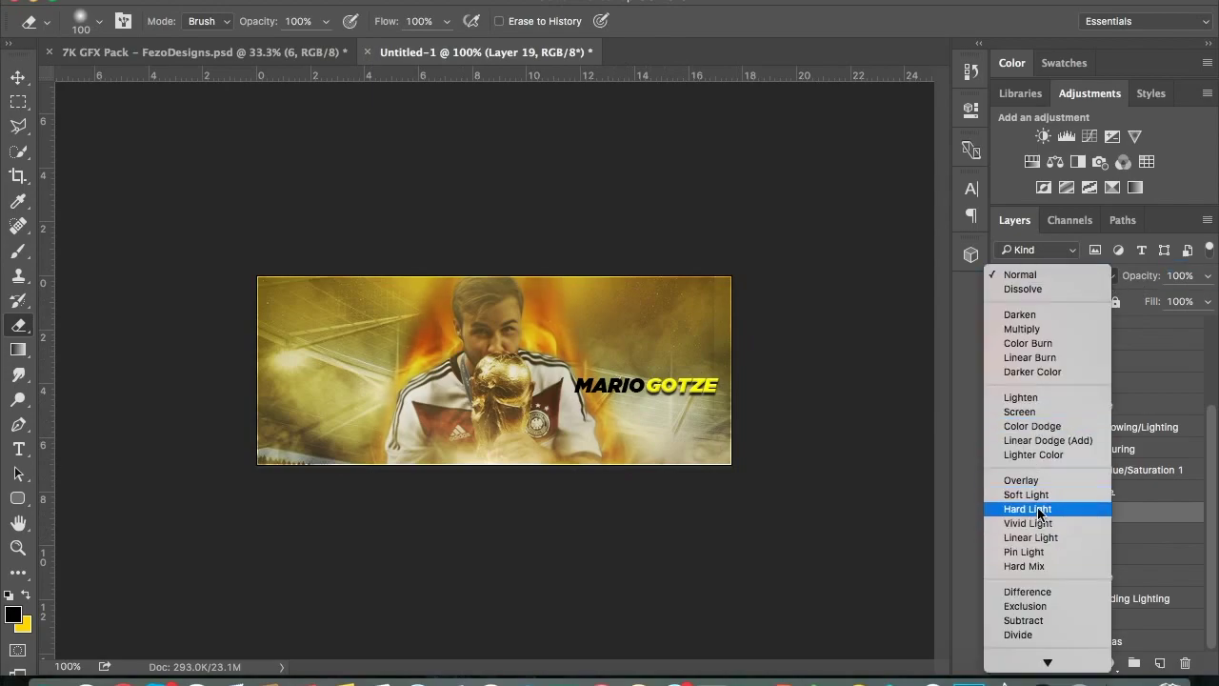
left_click(1038, 496)
left_click(1109, 276)
left_click(1045, 260)
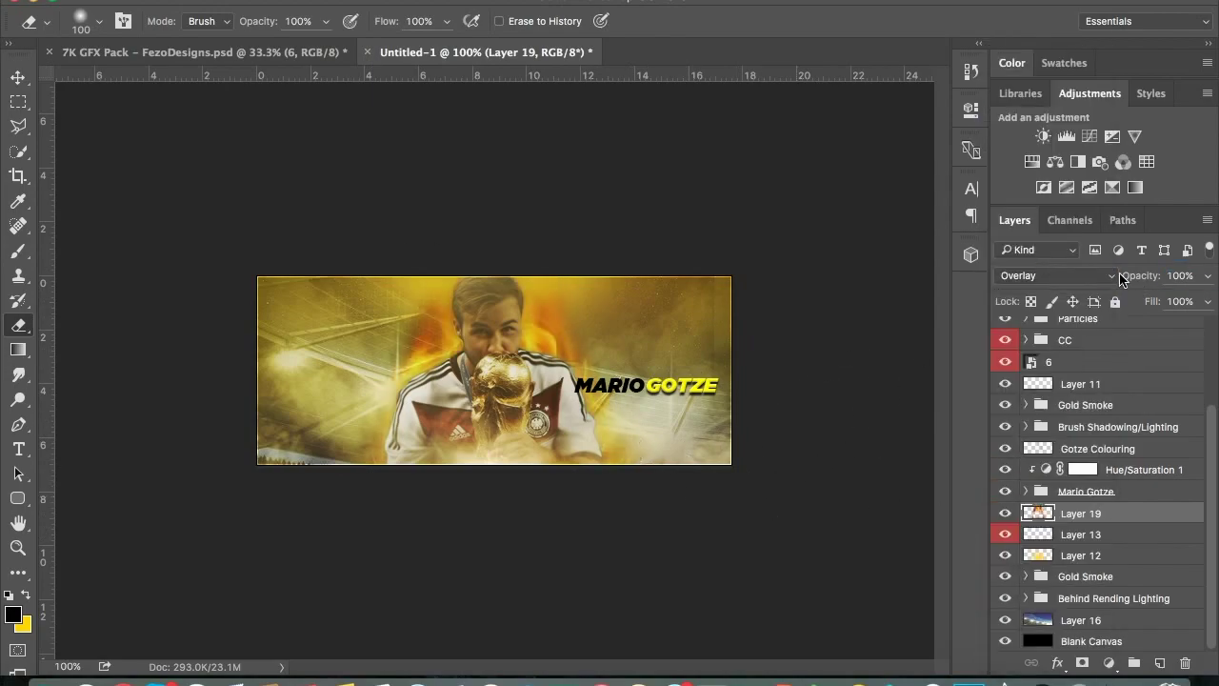
left_click(1057, 275)
left_click(1019, 68)
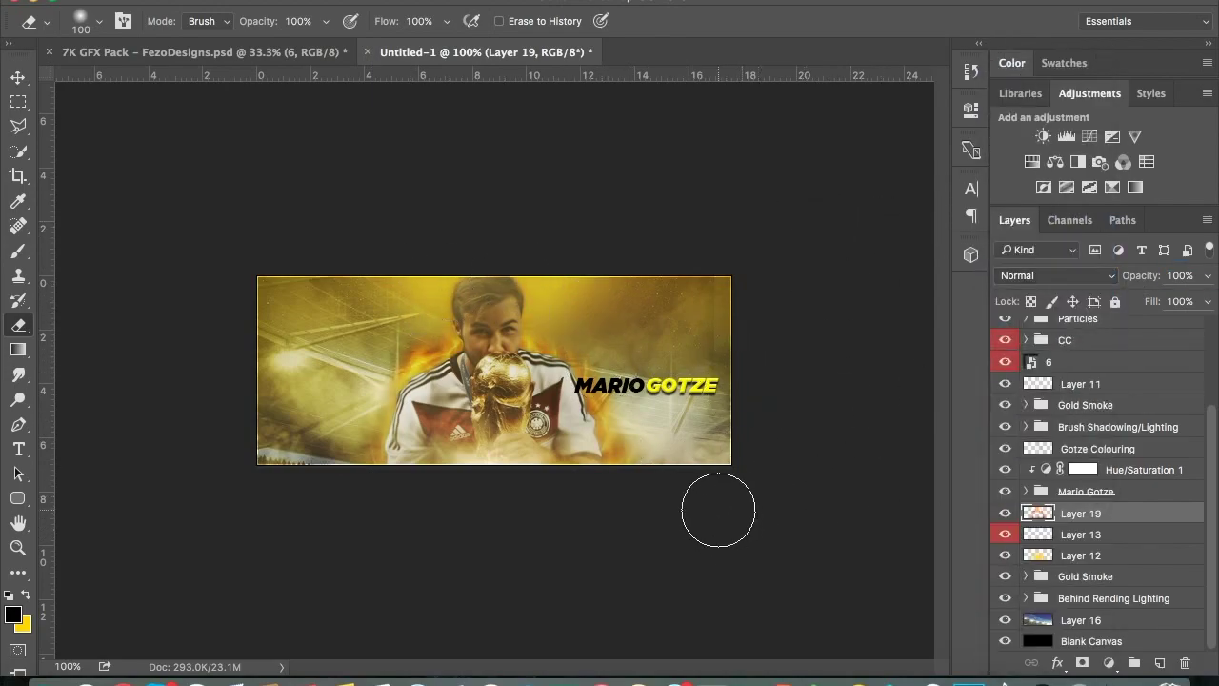
Step: Duplicate the fire layer, raise the copy above the player, and reposition it
key("v")
key("ctrl+j")
key("ctrl+bracketright")
left_click_drag(702, 493, 609, 562)
key("e")
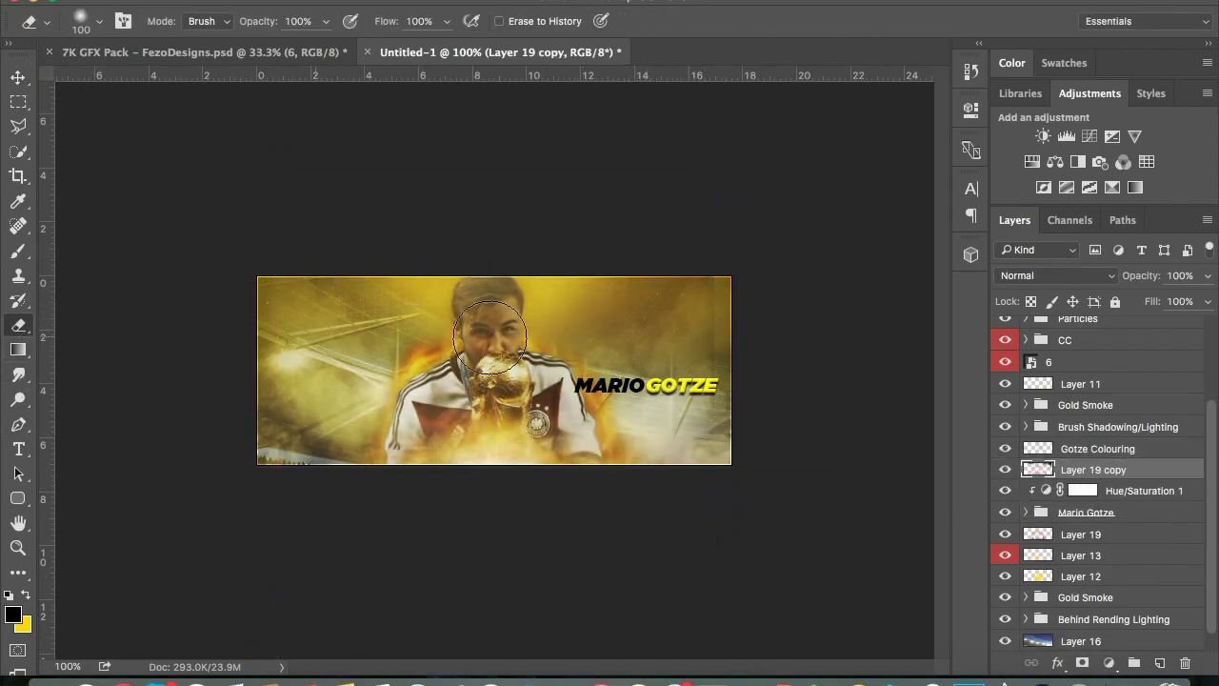
key("v")
left_click_drag(558, 517, 532, 579)
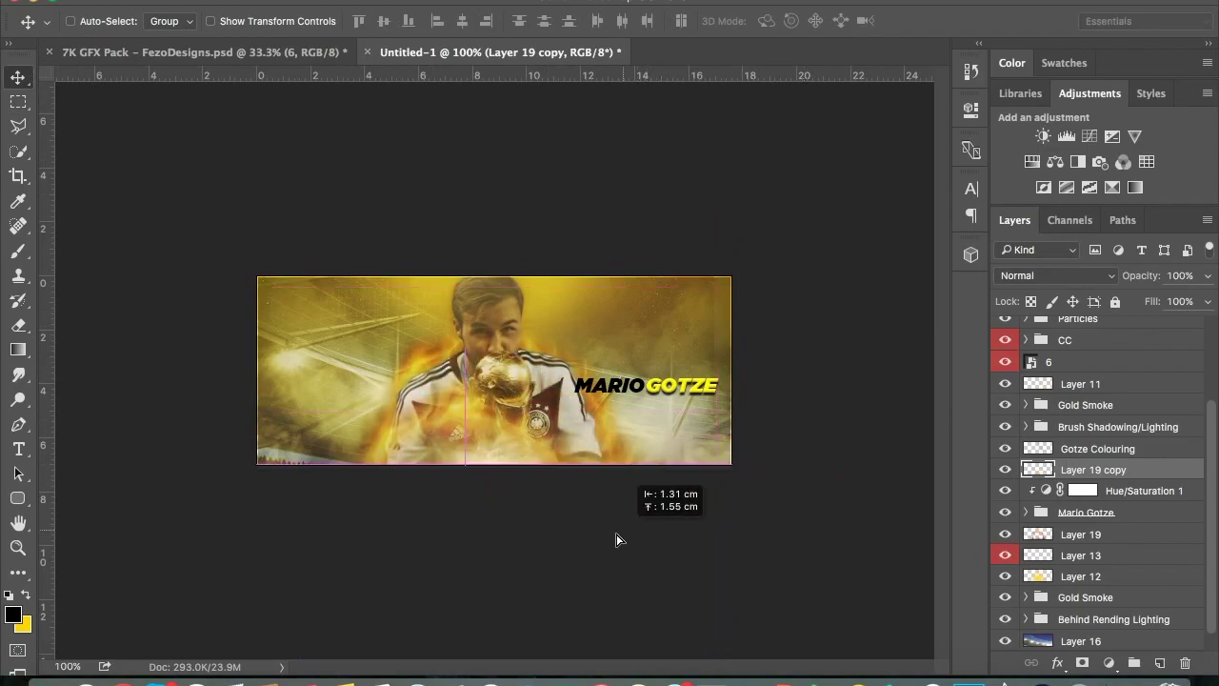
Step: Make a second fire copy offset to the right, then select the GOTZE and MARIO text layers
key("ctrl+j")
mouse_move(544, 580)
left_mouse_down()
mouse_move(642, 561)
mouse_move(651, 611)
left_mouse_up()
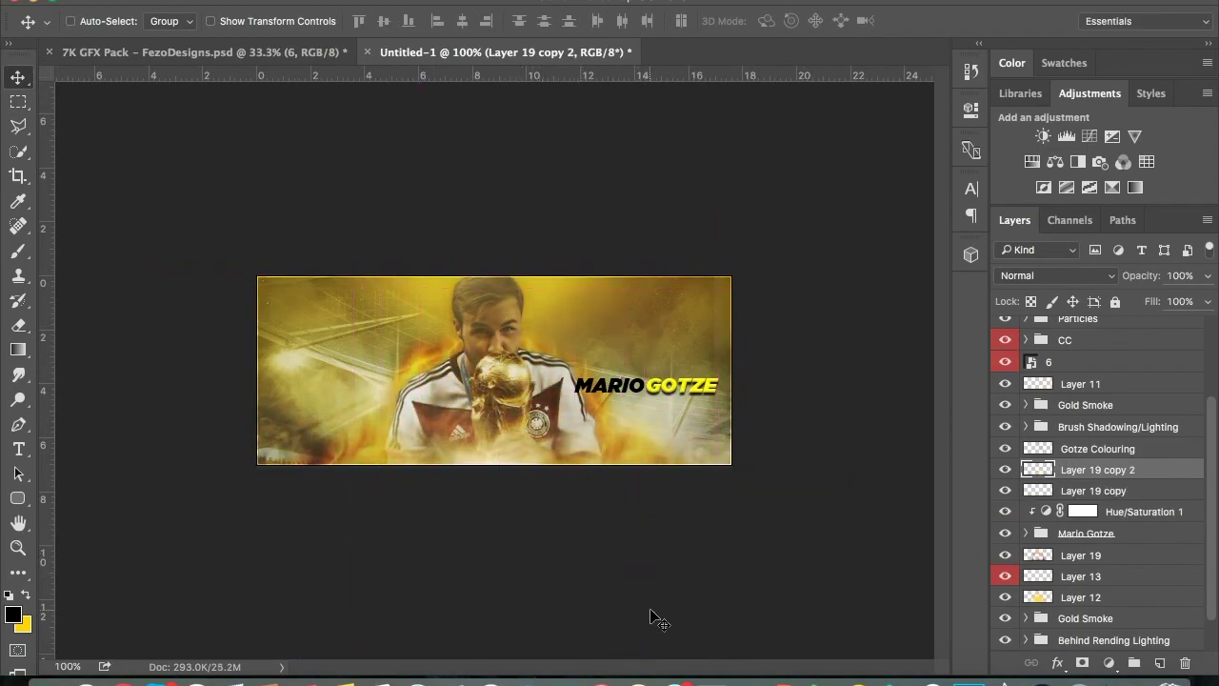
scroll(1007, 599, "down", 2)
scroll(1019, 585, "up", 5)
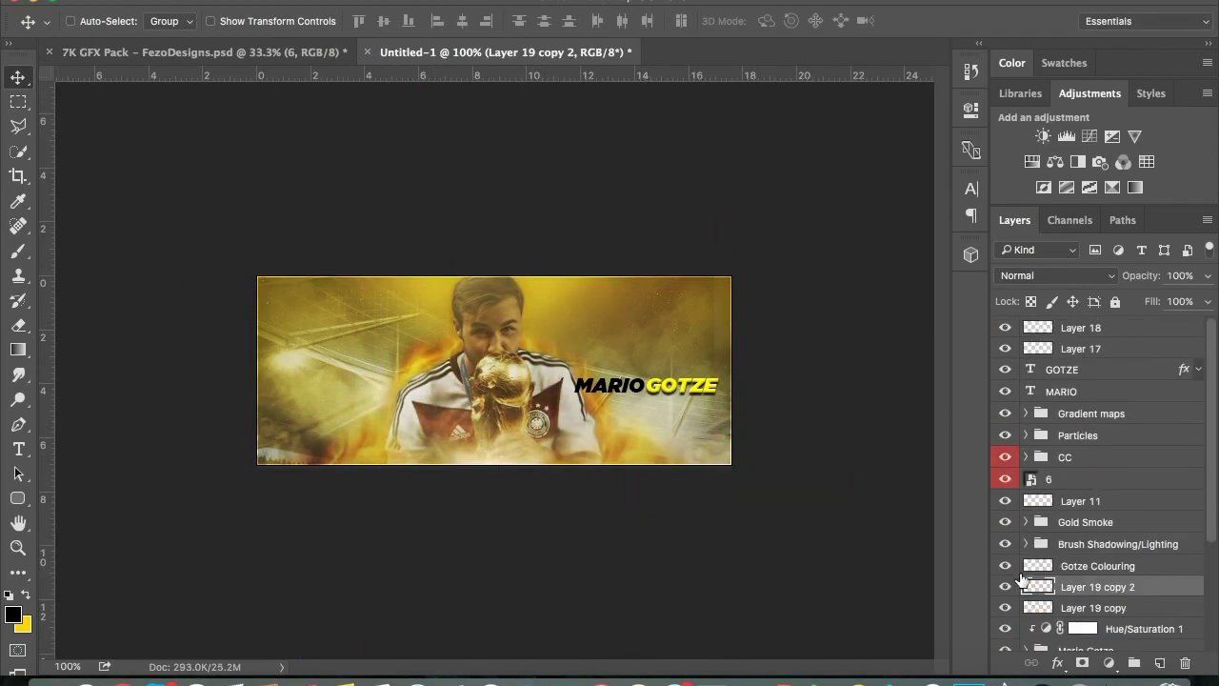
left_click(1061, 369)
left_click(1061, 391, "shift")
Step: Move the MARIO GOTZE text up and left and group its two layers
left_click_drag(795, 495, 776, 442)
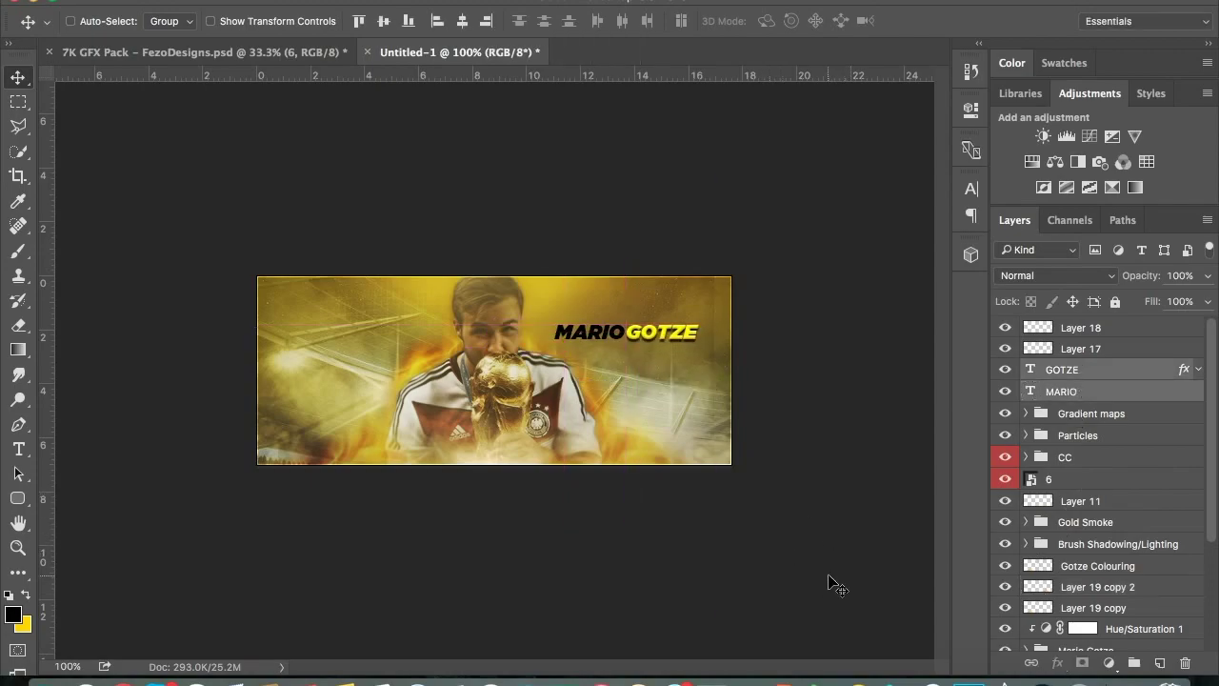
key("ctrl+g")
key("t")
Step: Group Layer 17 and Layer 18 as the border and compare the banner with layer 6 hidden
left_click(1123, 348, "shift")
key("ctrl+g")
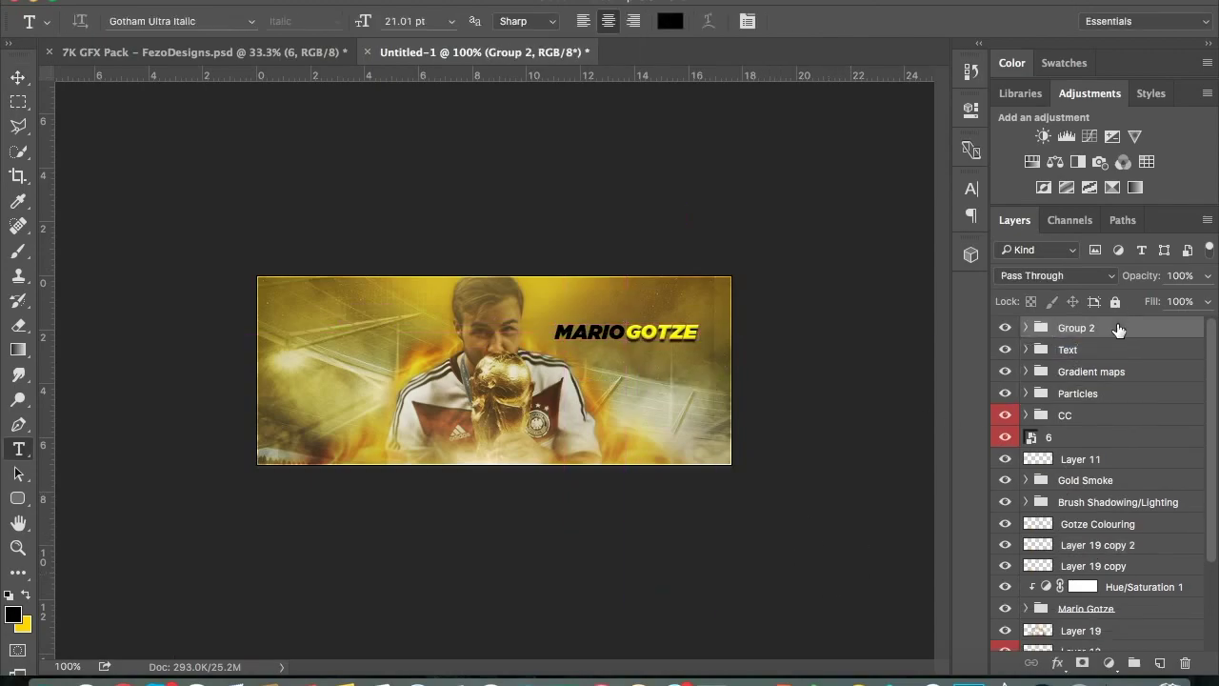
left_click(1006, 438)
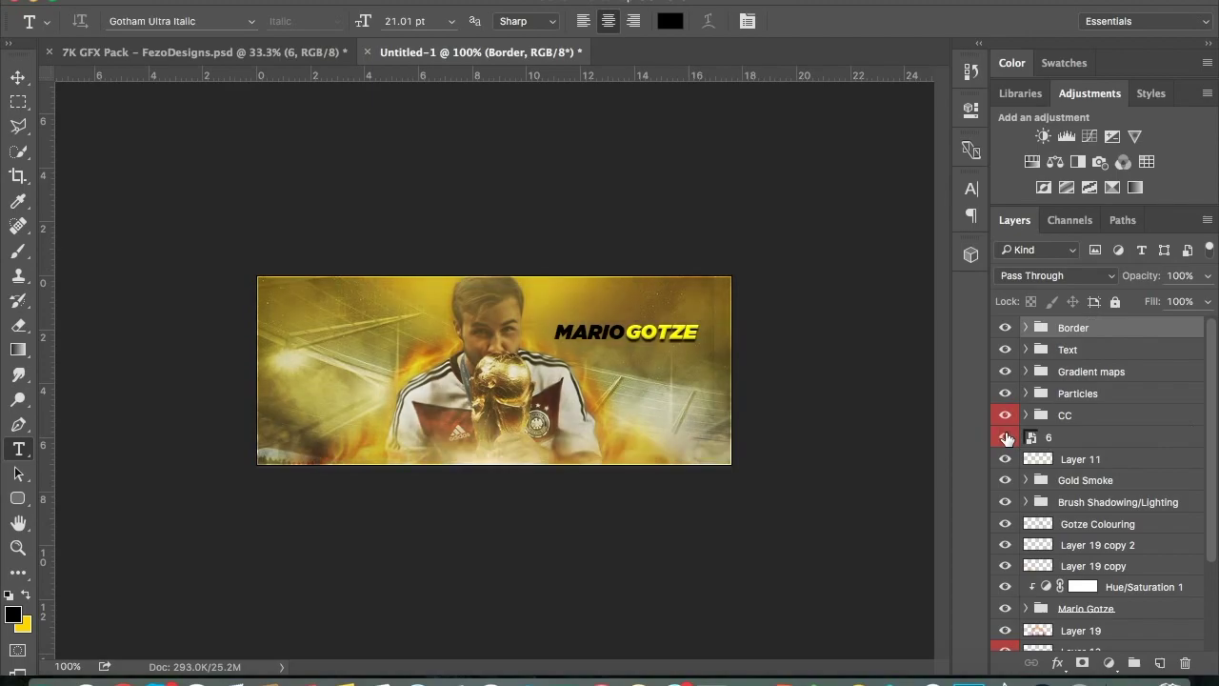
scroll(1007, 437, "down", 3)
scroll(1002, 441, "down", 2)
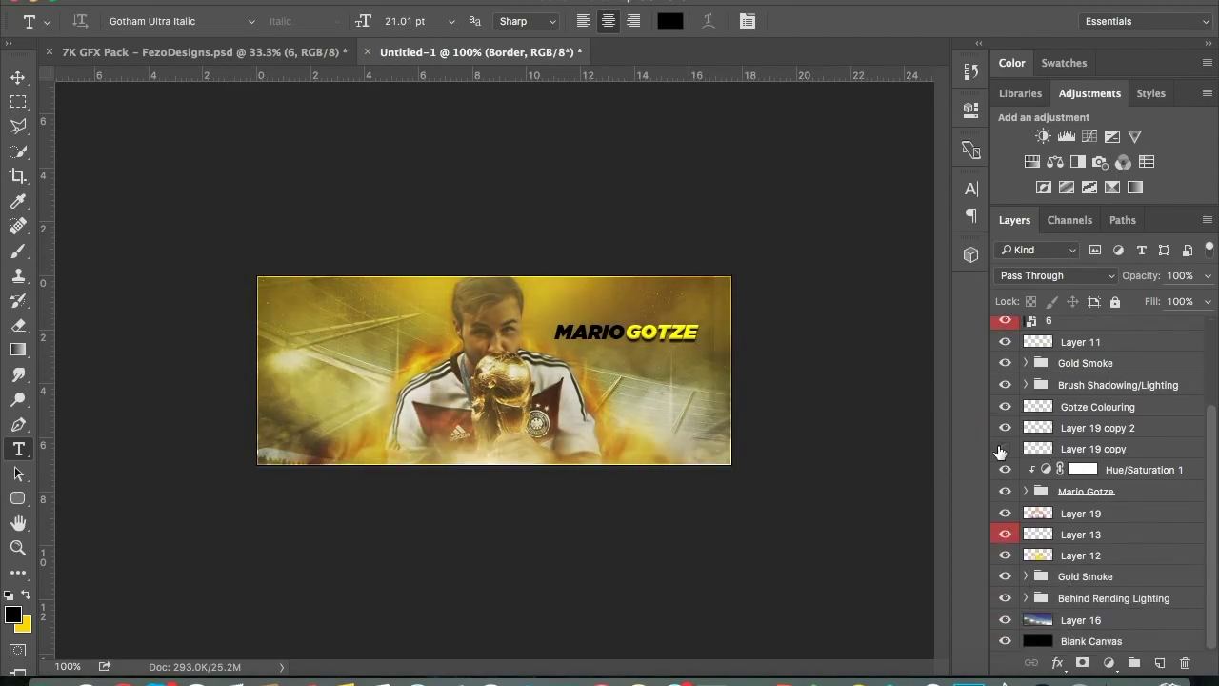